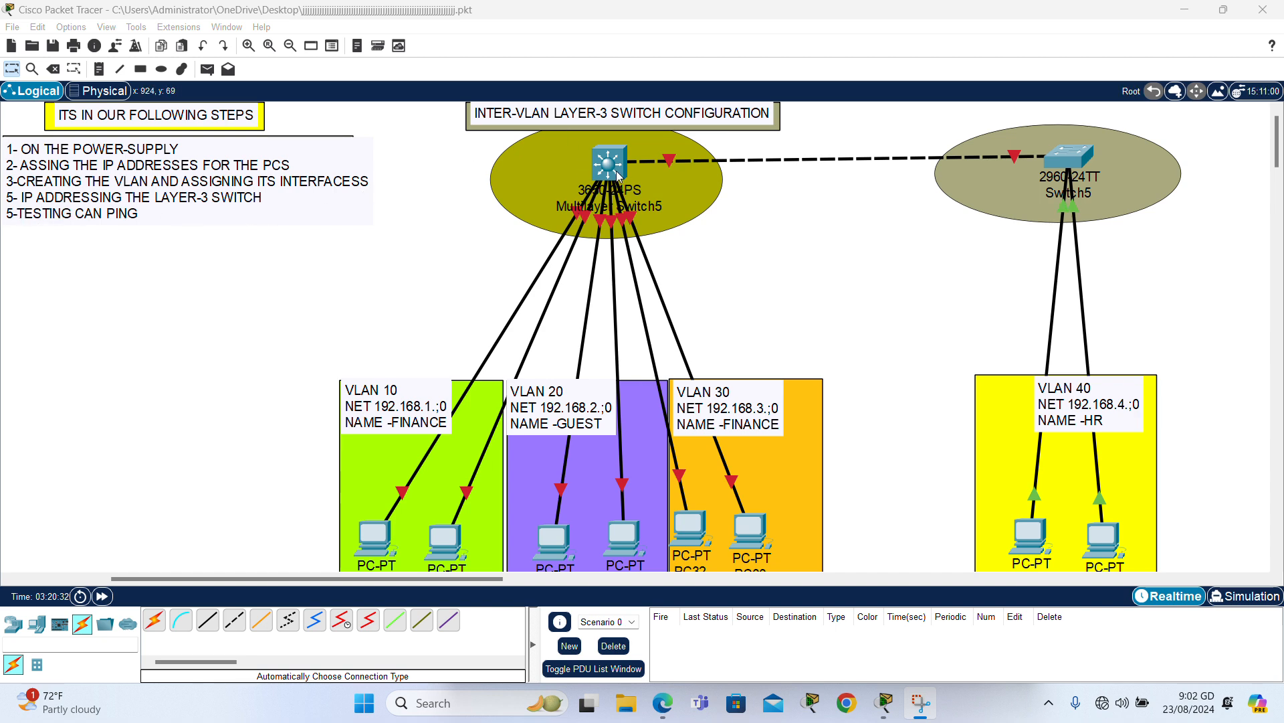
- Install an AC power supply module in the multilayer switch and shift the switch slightly within its ellipse
{"action": "left_click", "coordinate": [608, 164]}
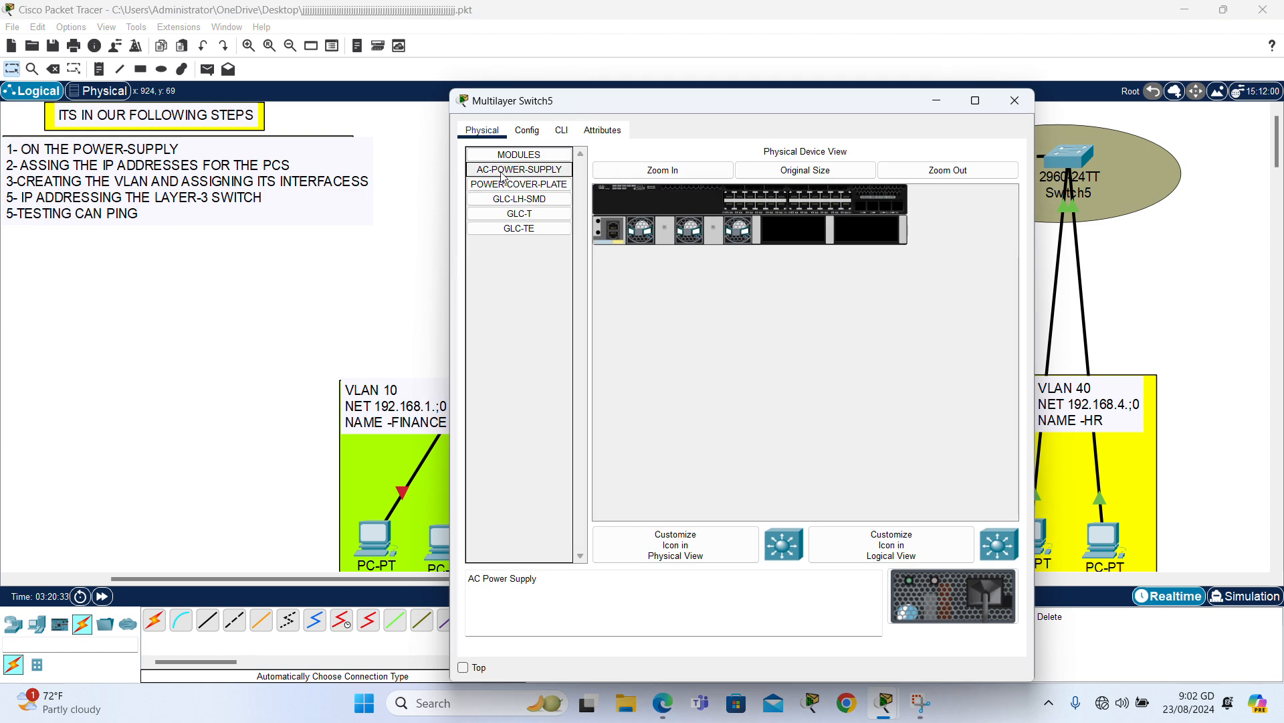
{"action": "left_click_drag", "start_coordinate": [519, 169], "coordinate": [798, 232]}
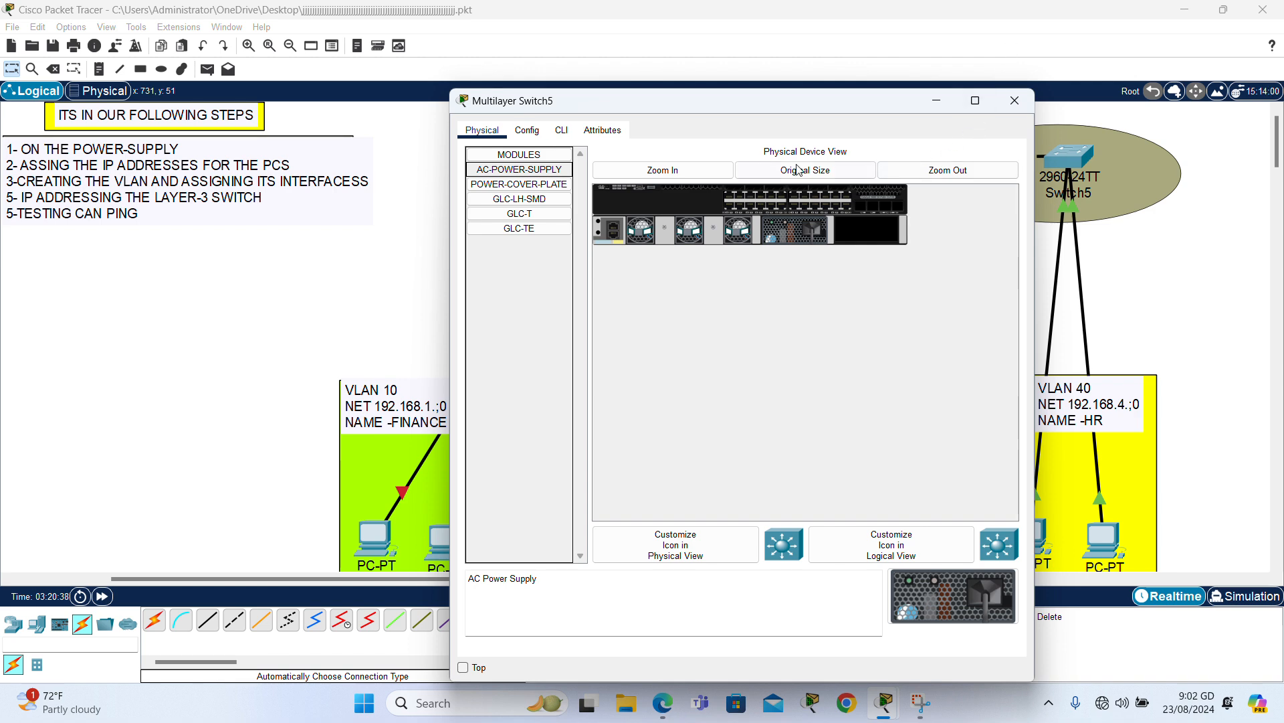
{"action": "left_click", "coordinate": [1015, 100]}
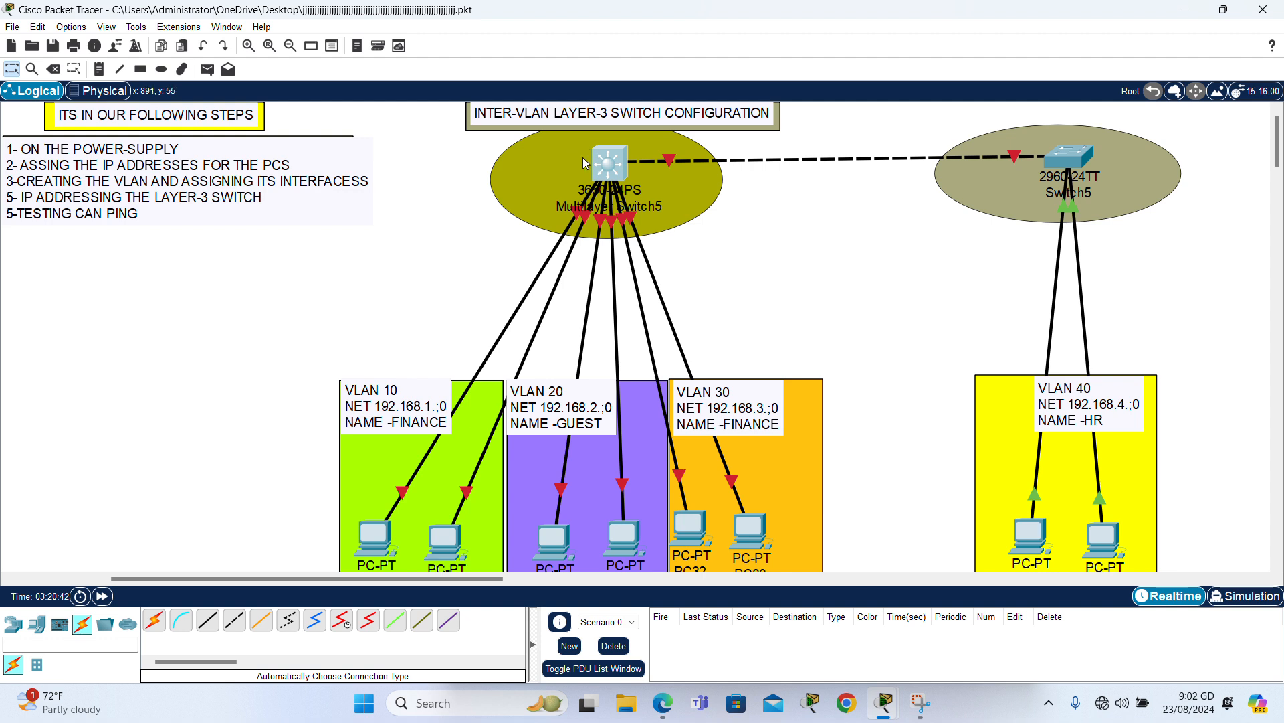
{"action": "left_click_drag", "start_coordinate": [600, 169], "coordinate": [579, 164]}
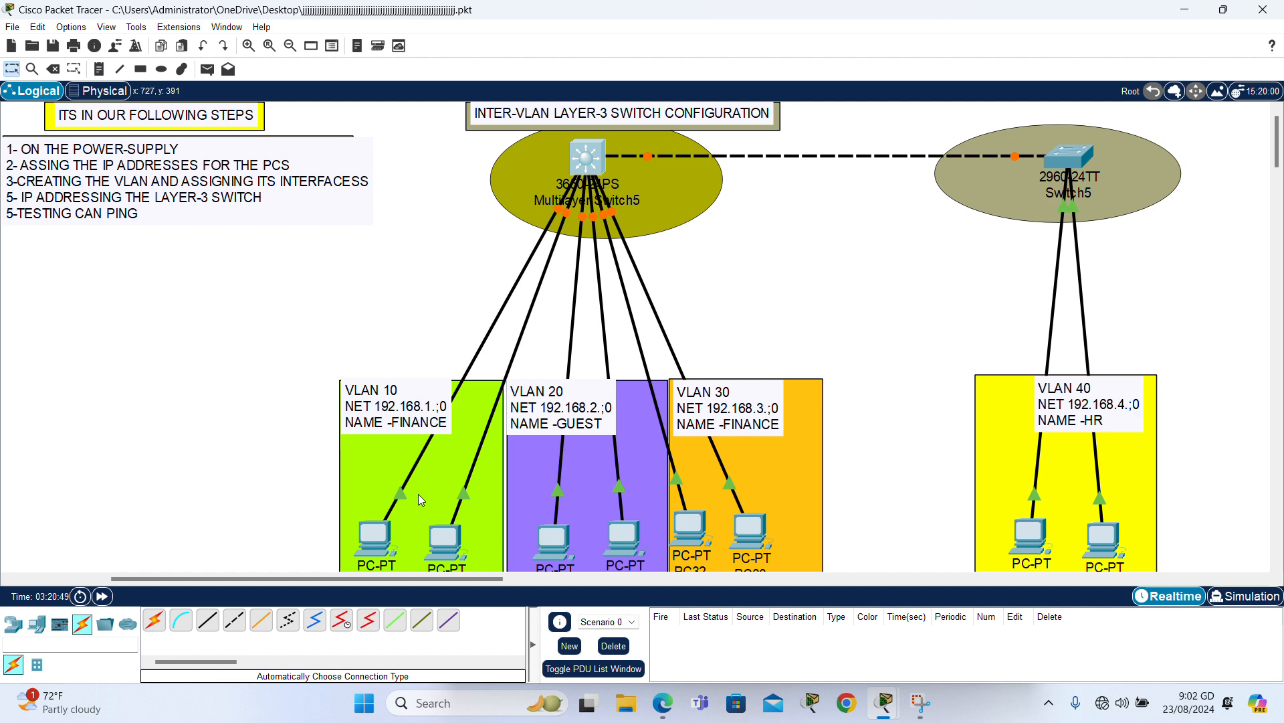
- Check the IP configuration of both VLAN 10 PCs, PC36 and PC37
{"action": "left_click", "coordinate": [373, 546]}
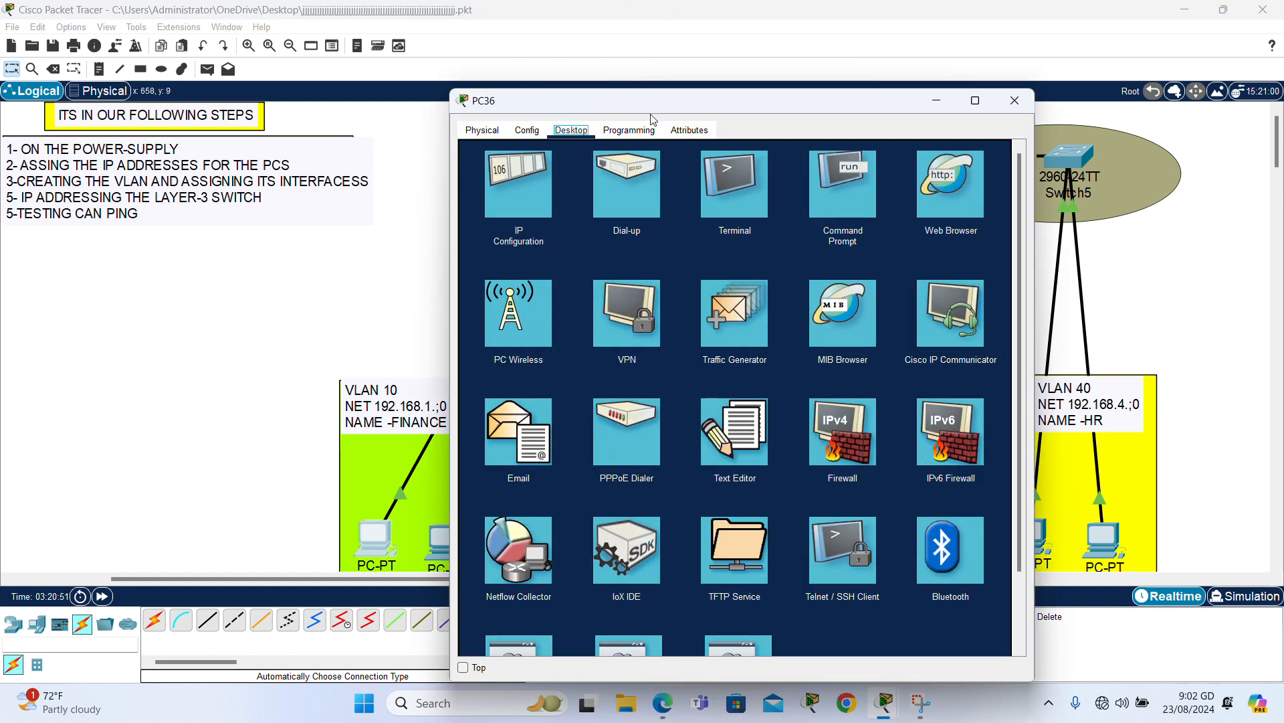
{"action": "left_click", "coordinate": [514, 216]}
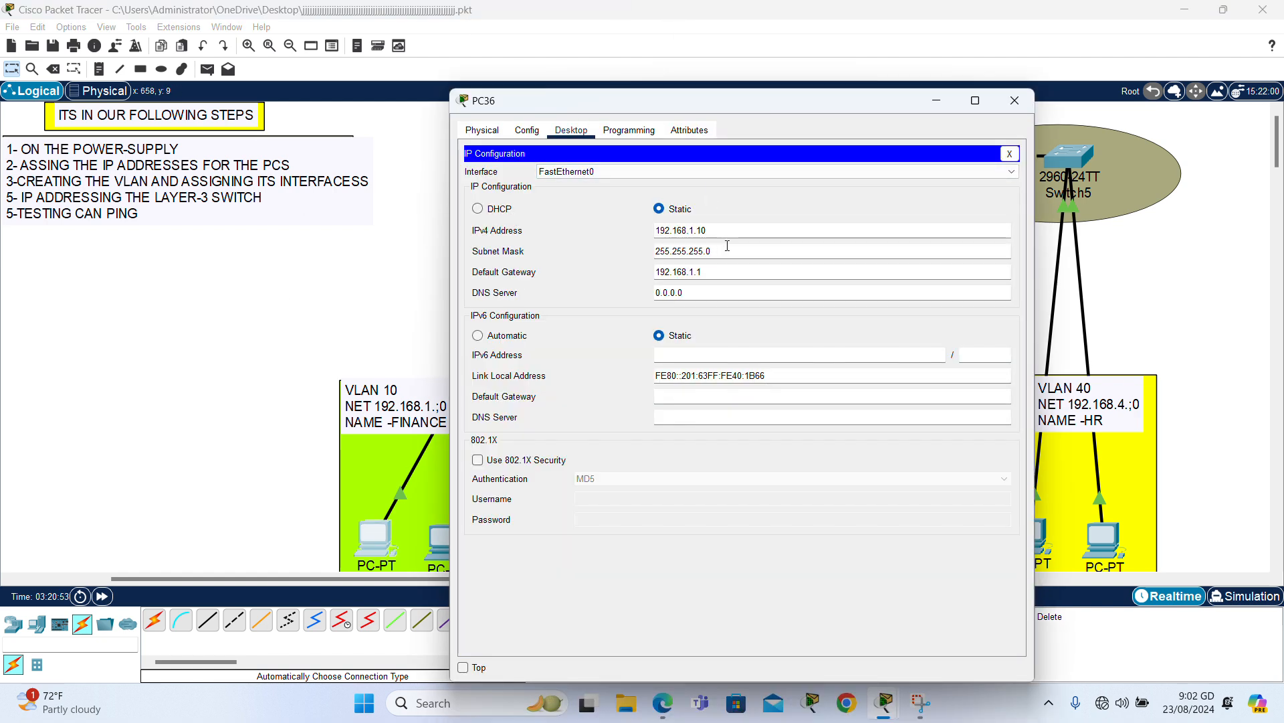
{"action": "left_click", "coordinate": [1015, 101]}
{"action": "left_click", "coordinate": [445, 535]}
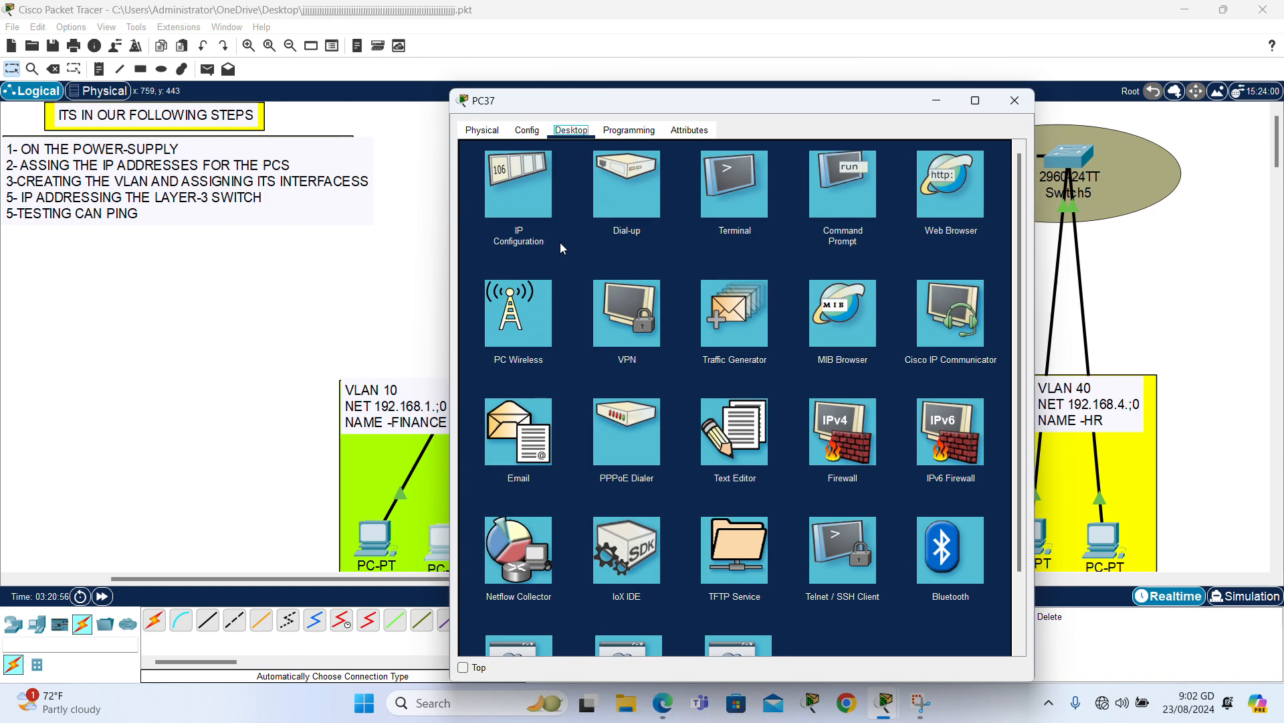
{"action": "left_click", "coordinate": [531, 194]}
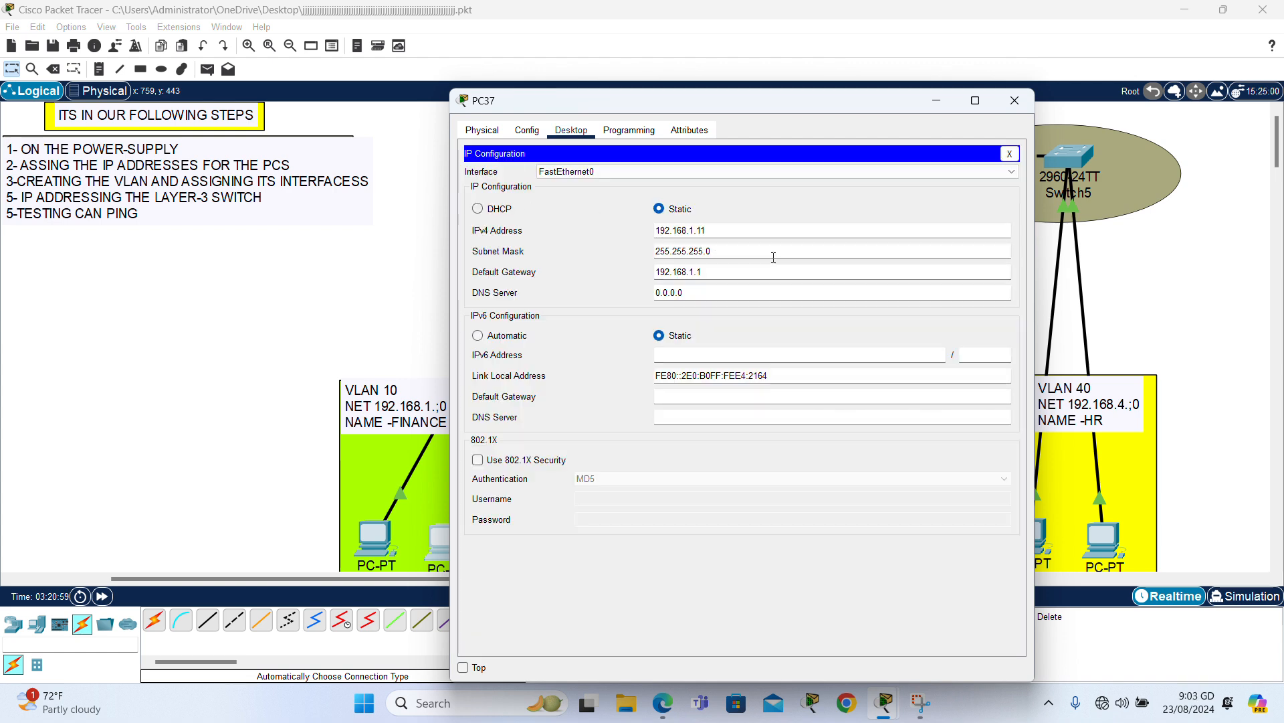
{"action": "left_click", "coordinate": [1015, 100]}
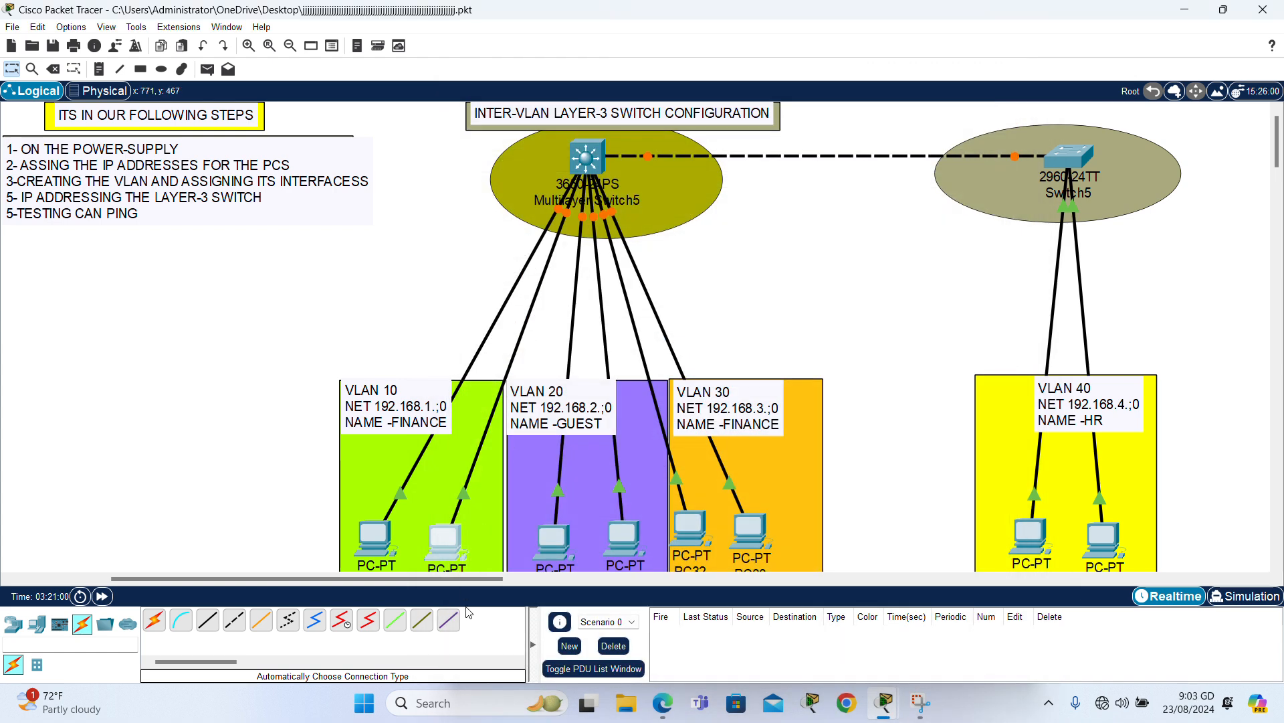
- Give PC38, the first PC in VLAN 20, the static IPv4 address 192.168.2.10 with subnet mask 255.255.255.0
{"action": "left_click", "coordinate": [542, 544]}
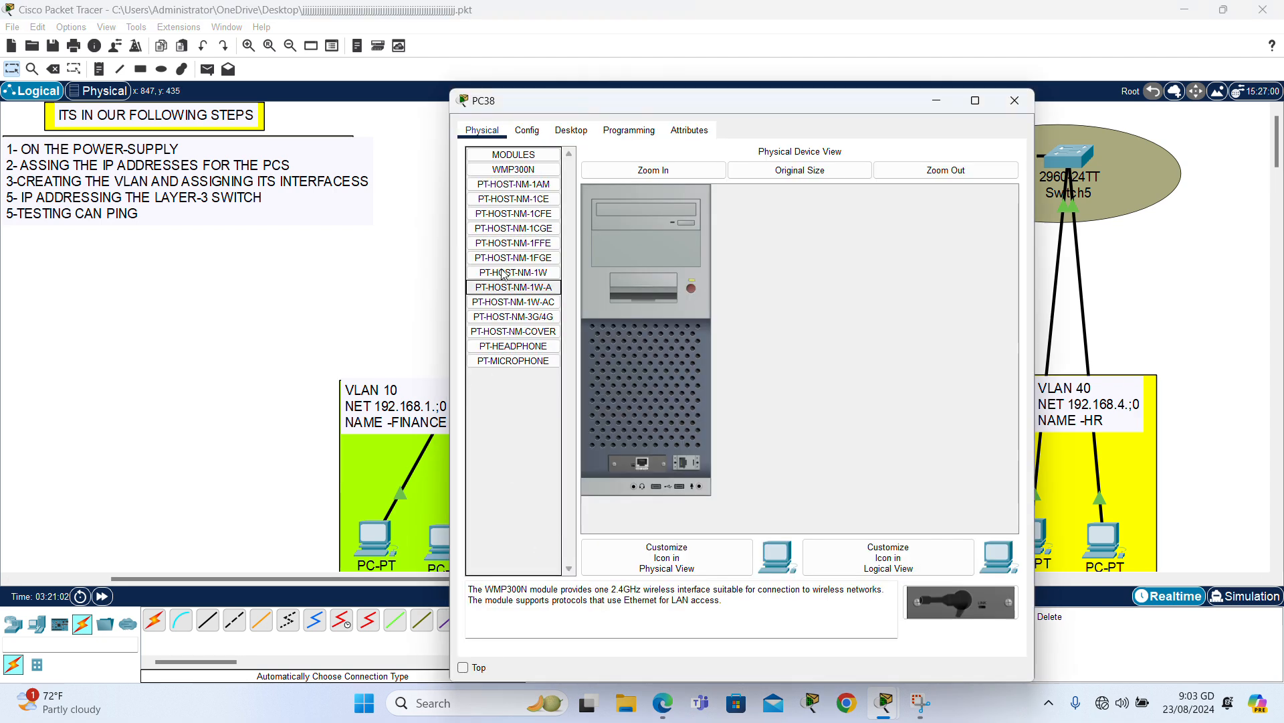
{"action": "left_click", "coordinate": [561, 133]}
{"action": "left_click", "coordinate": [537, 173]}
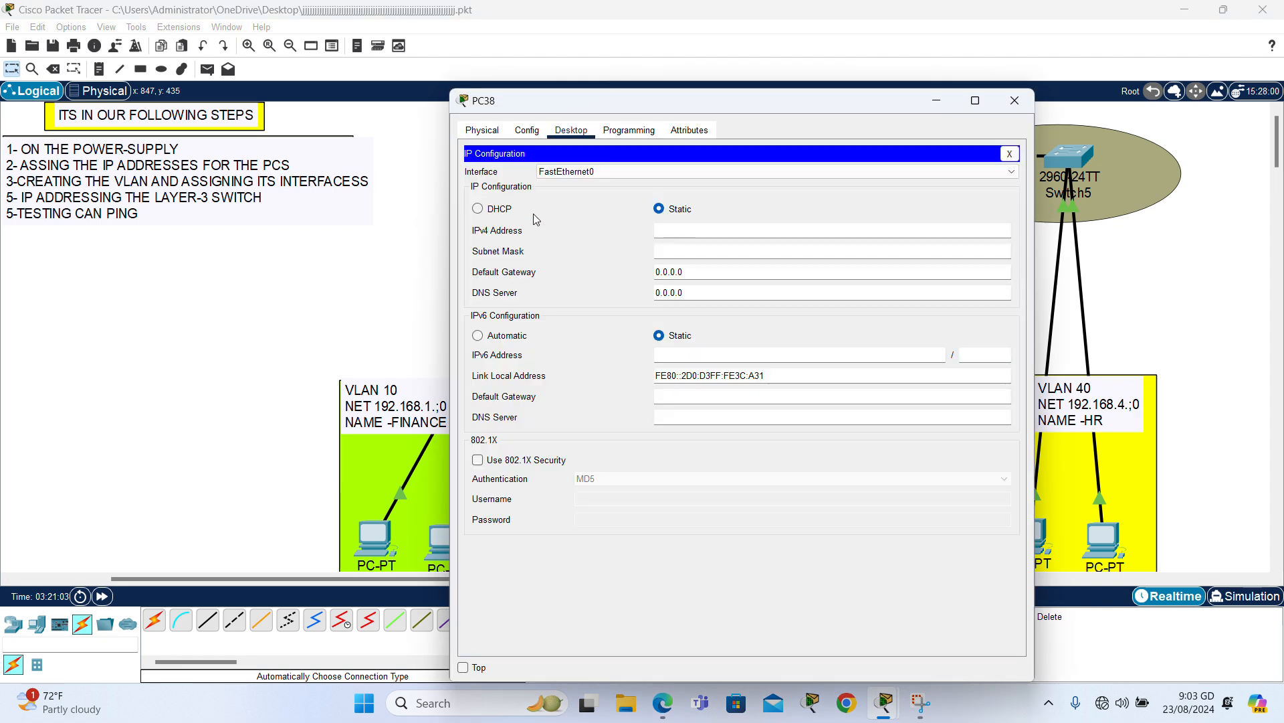
{"action": "left_click", "coordinate": [698, 228]}
{"action": "type", "text": "192.168.2.10"}
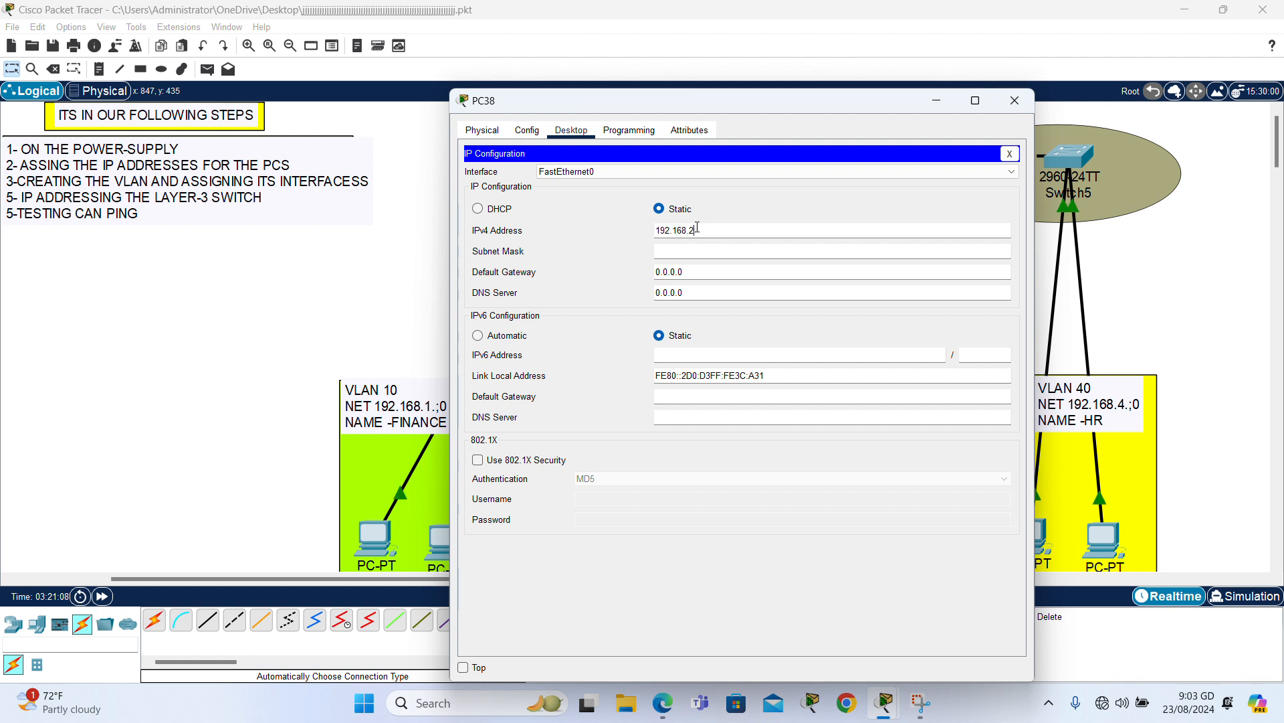
{"action": "left_click", "coordinate": [703, 251]}
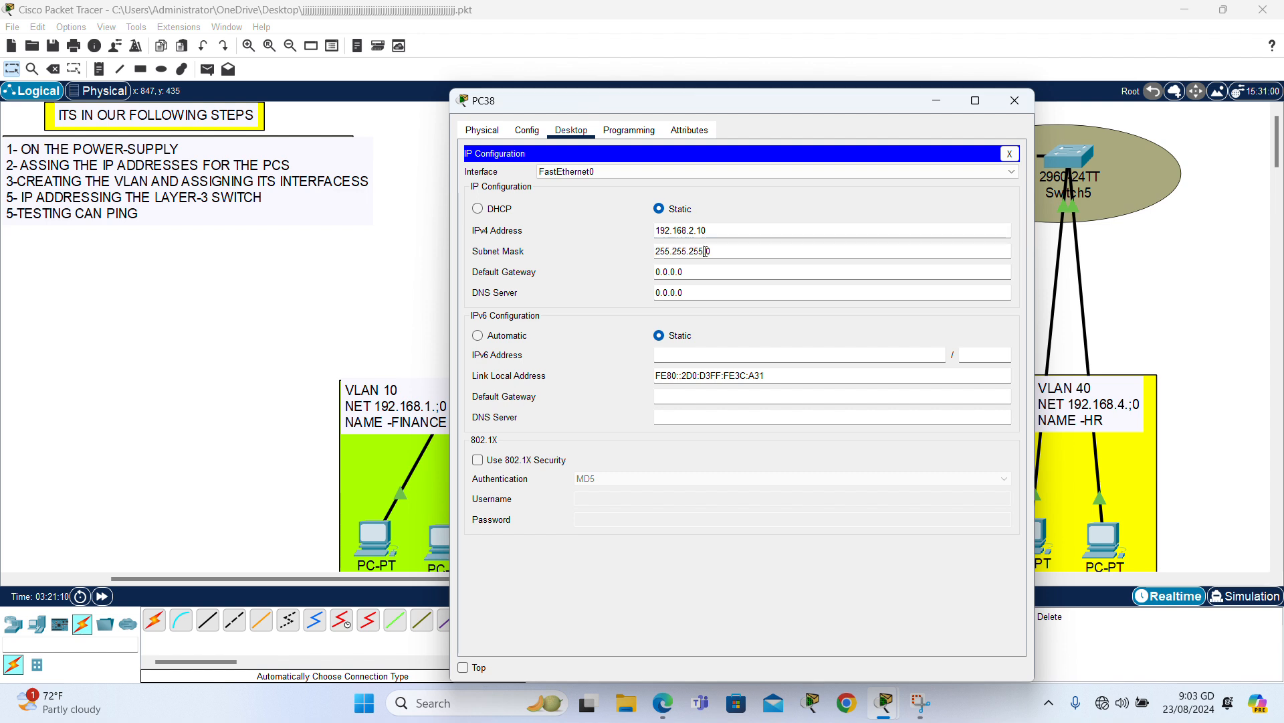
- Set PC38's default gateway to 192.168.2.1 and close its configuration window
{"action": "left_click", "coordinate": [719, 269]}
{"action": "key", "text": "BackSpace"}
{"action": "key", "text": "BackSpace"}
{"action": "key", "text": "BackSpace"}
{"action": "key", "text": "BackSpace"}
{"action": "key", "text": "BackSpace"}
{"action": "type", "text": "192.168.2.1"}
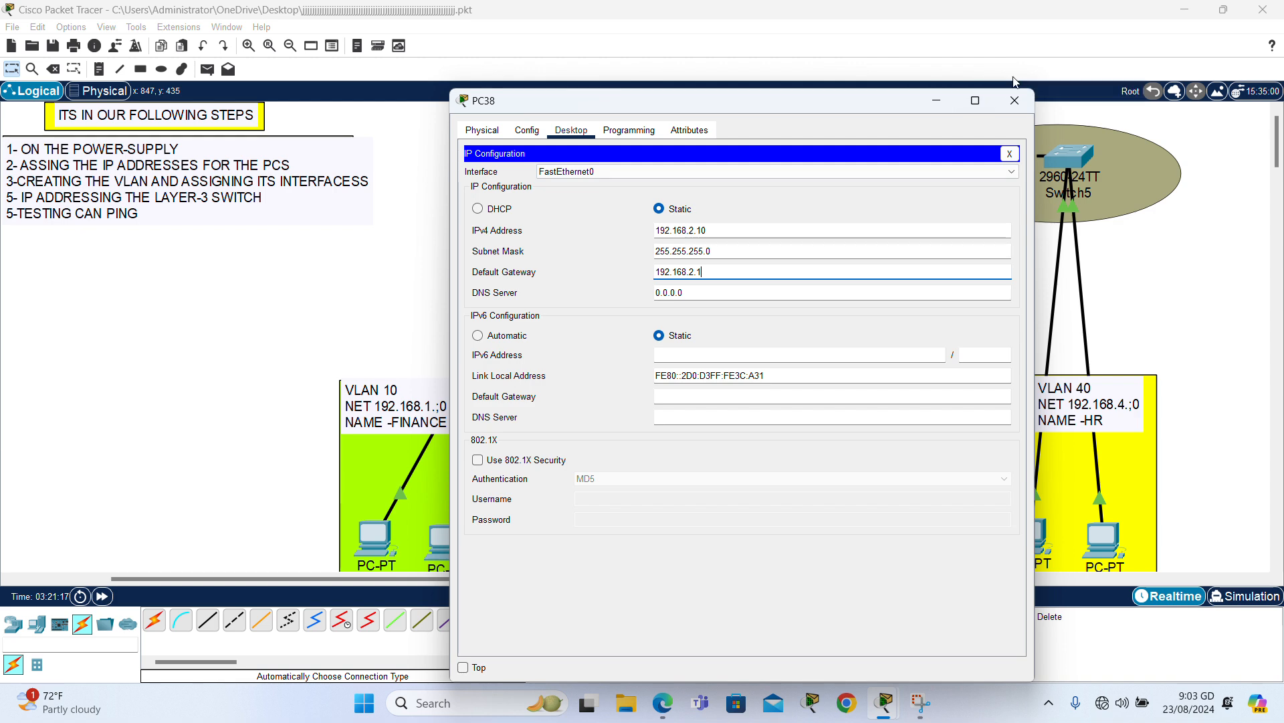
{"action": "left_click", "coordinate": [1014, 101]}
- Give PC39, the second PC in VLAN 20, the static IPv4 address 192.168.2.11 with subnet mask 255.255.255.0
{"action": "left_click", "coordinate": [623, 537]}
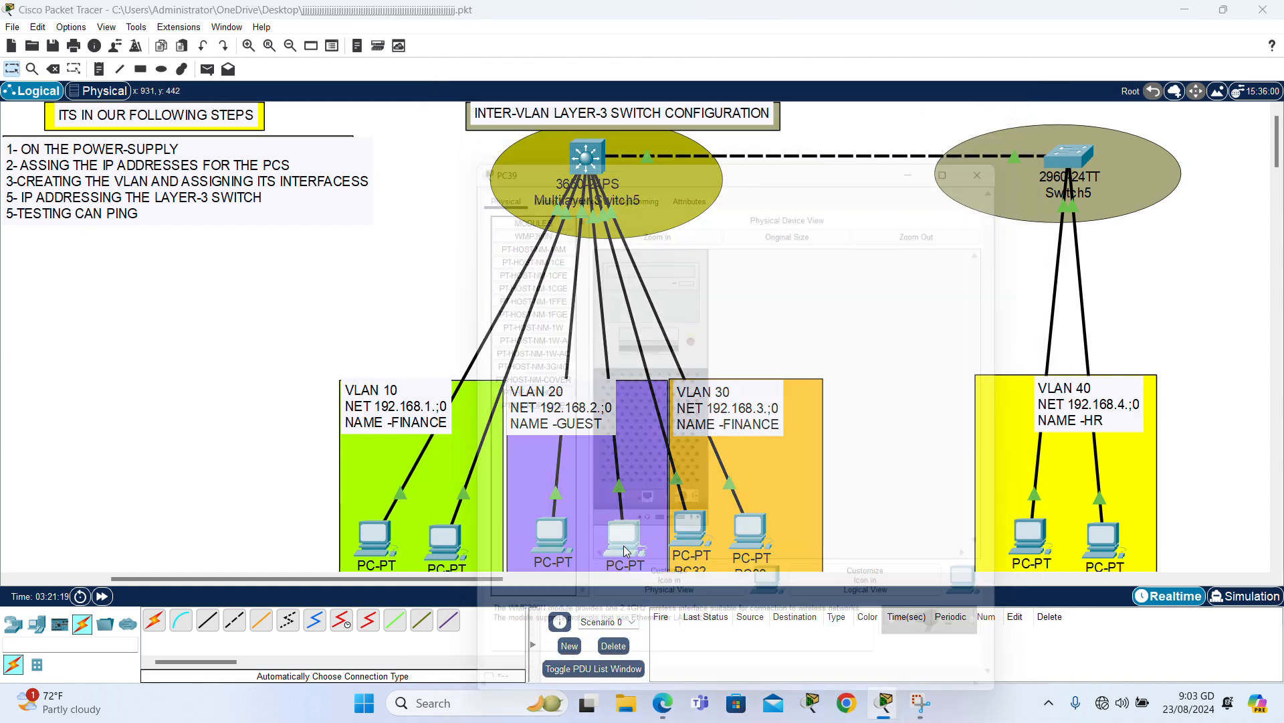
{"action": "left_click", "coordinate": [586, 132]}
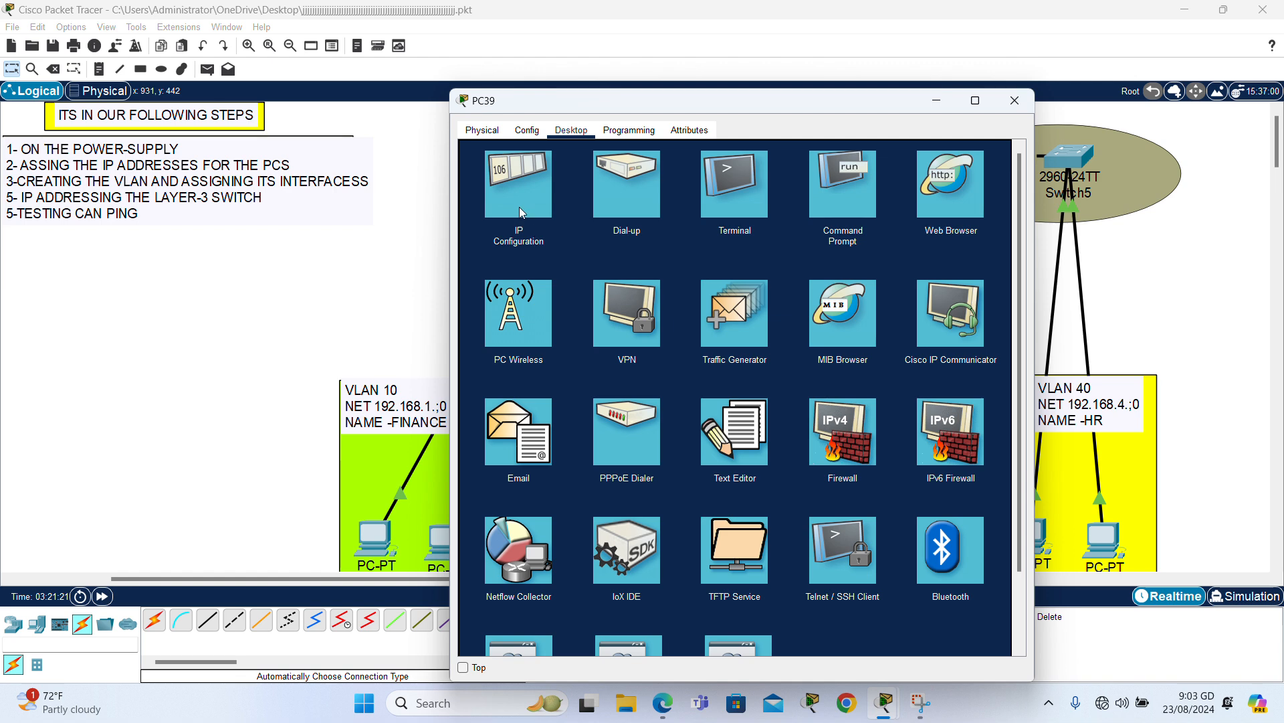
{"action": "left_click", "coordinate": [520, 209]}
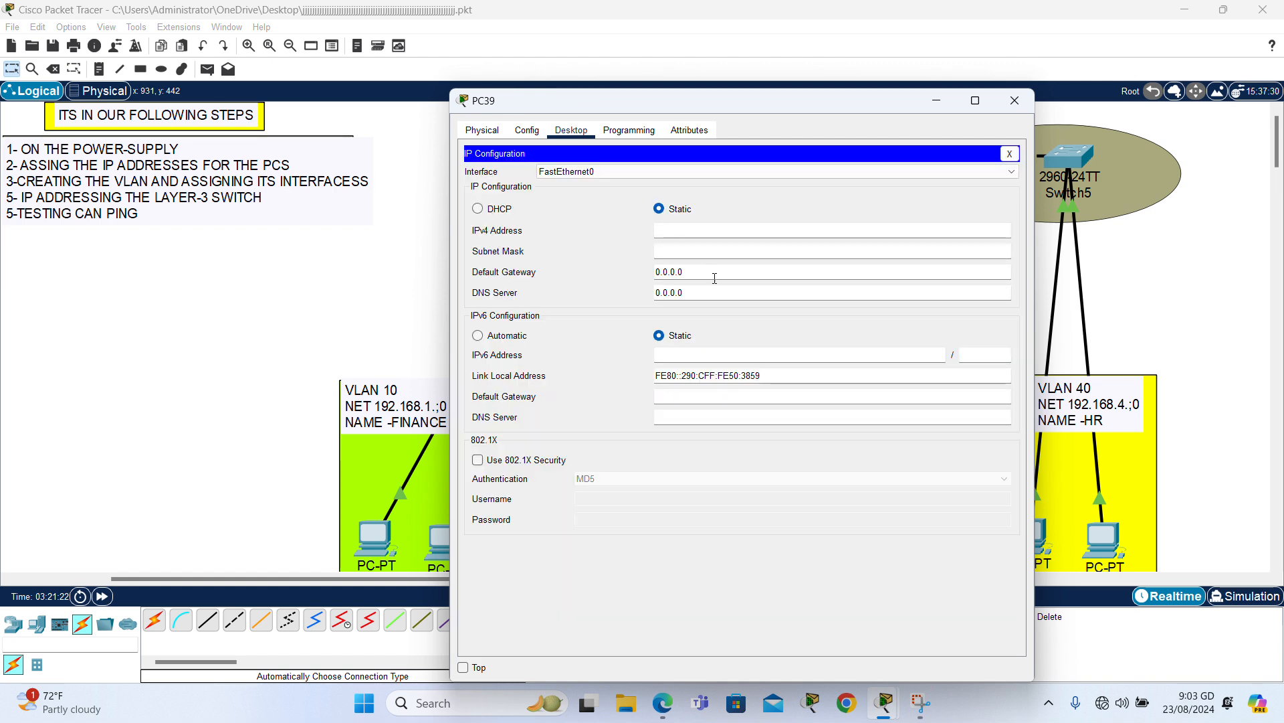
{"action": "left_click", "coordinate": [702, 228]}
{"action": "type", "text": "192.168.2.11"}
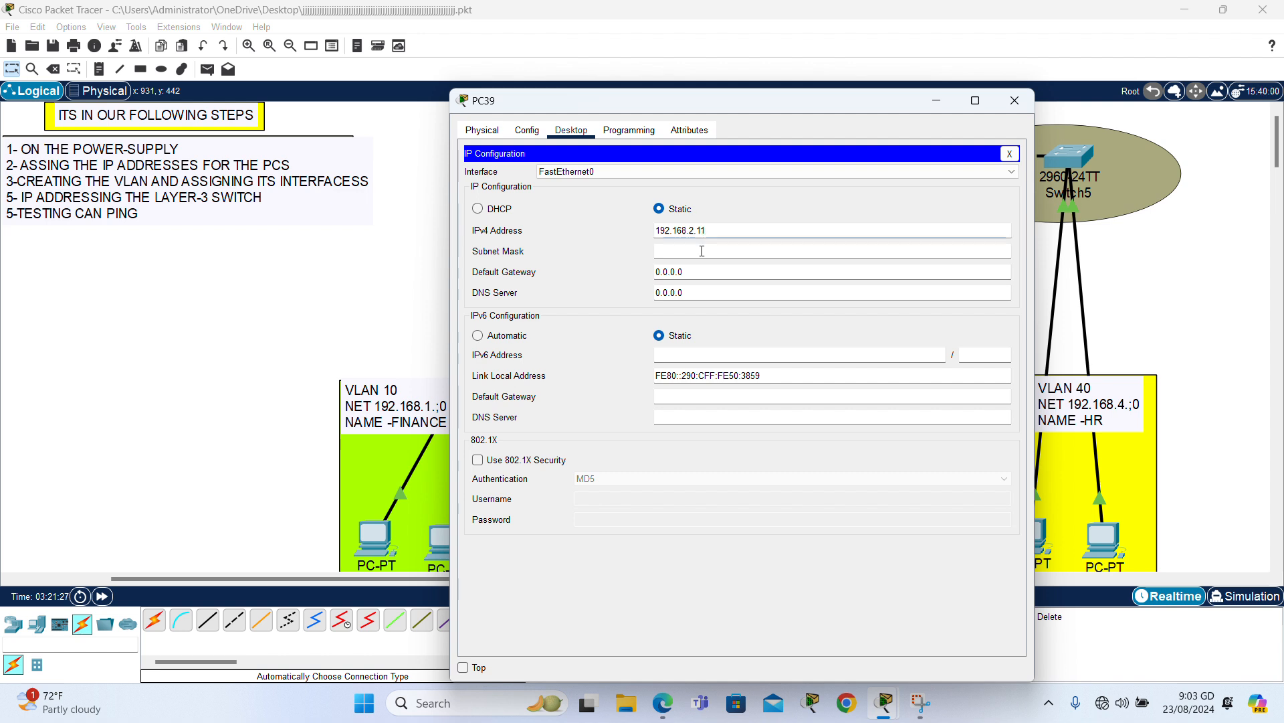
{"action": "key", "text": "Tab"}
- Enter the VLAN 20 default gateway address on PC39 and close its configuration window
{"action": "left_click", "coordinate": [714, 271]}
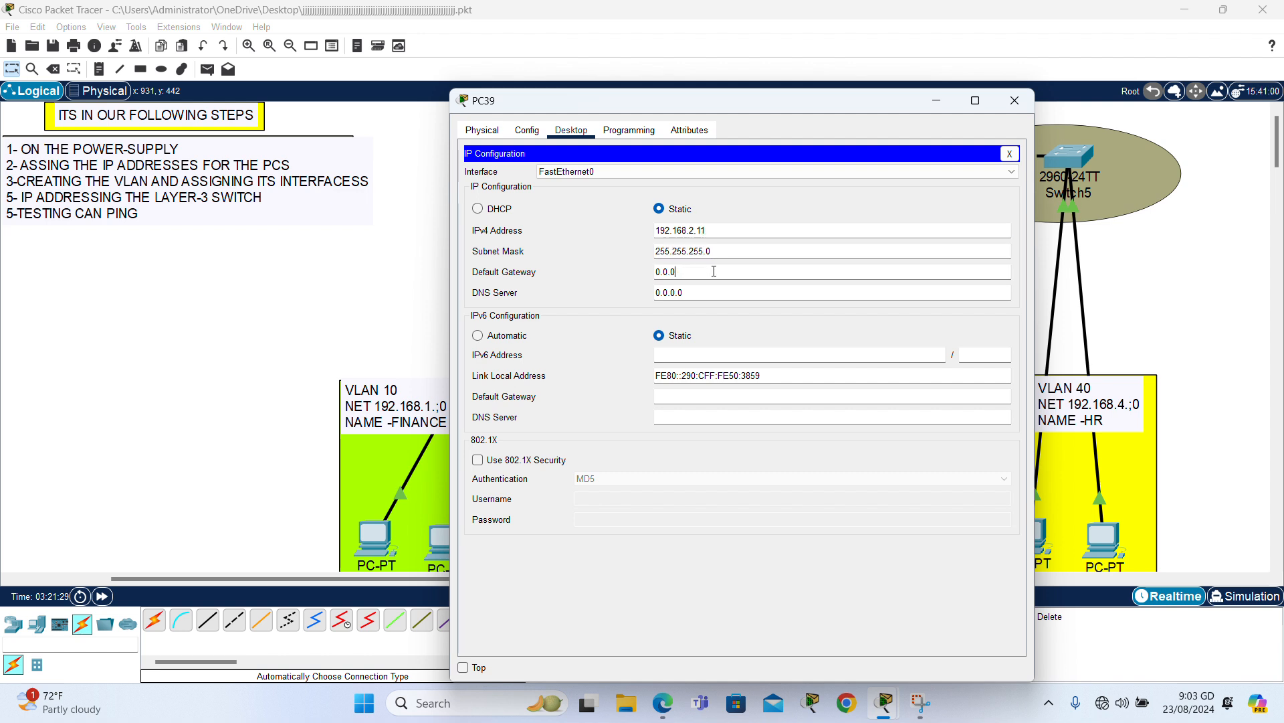
{"action": "key", "text": "BackSpace"}
{"action": "key", "text": "BackSpace"}
{"action": "key", "text": "BackSpace"}
{"action": "key", "text": "BackSpace"}
{"action": "key", "text": "BackSpace"}
{"action": "type", "text": "192.168"}
{"action": "left_click", "coordinate": [1014, 101]}
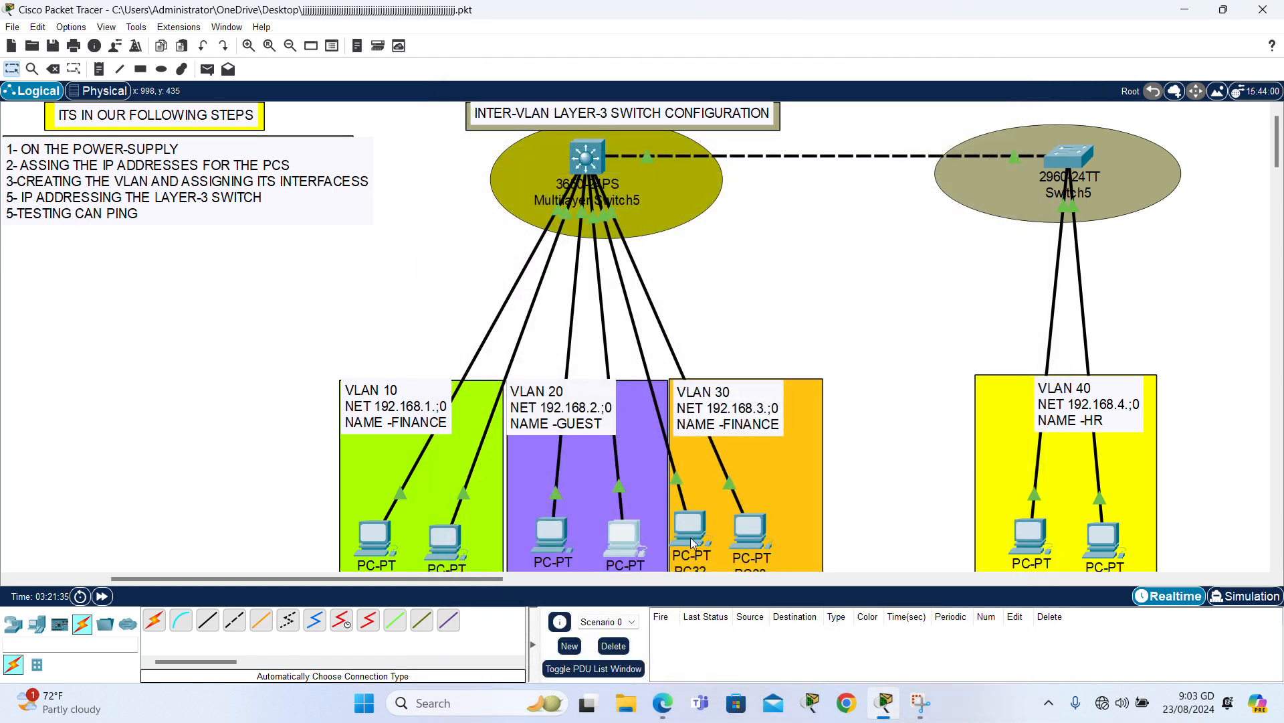
- Give PC32, the first PC in VLAN 30, the static IPv4 address 192.168.3.10 with subnet mask 255.255.255.0
{"action": "left_click", "coordinate": [691, 541]}
{"action": "left_click", "coordinate": [571, 129]}
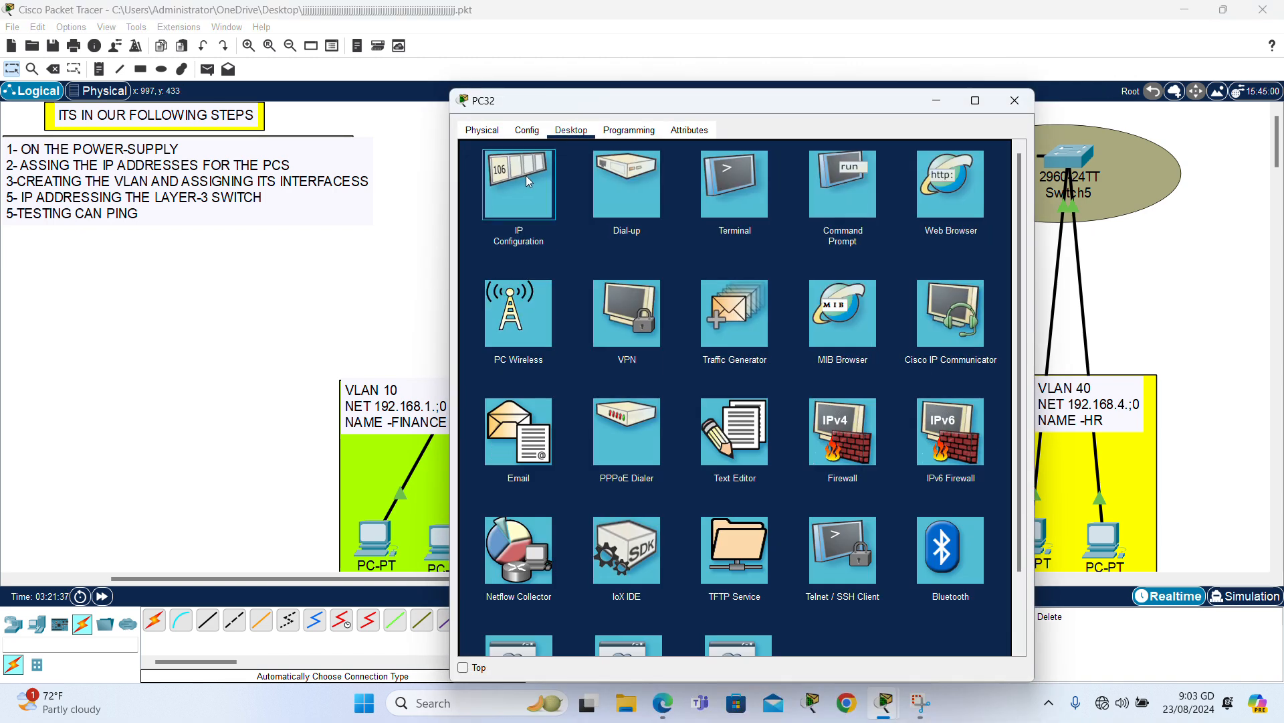
{"action": "left_click", "coordinate": [528, 181]}
{"action": "left_click", "coordinate": [669, 232]}
{"action": "type", "text": "192"}
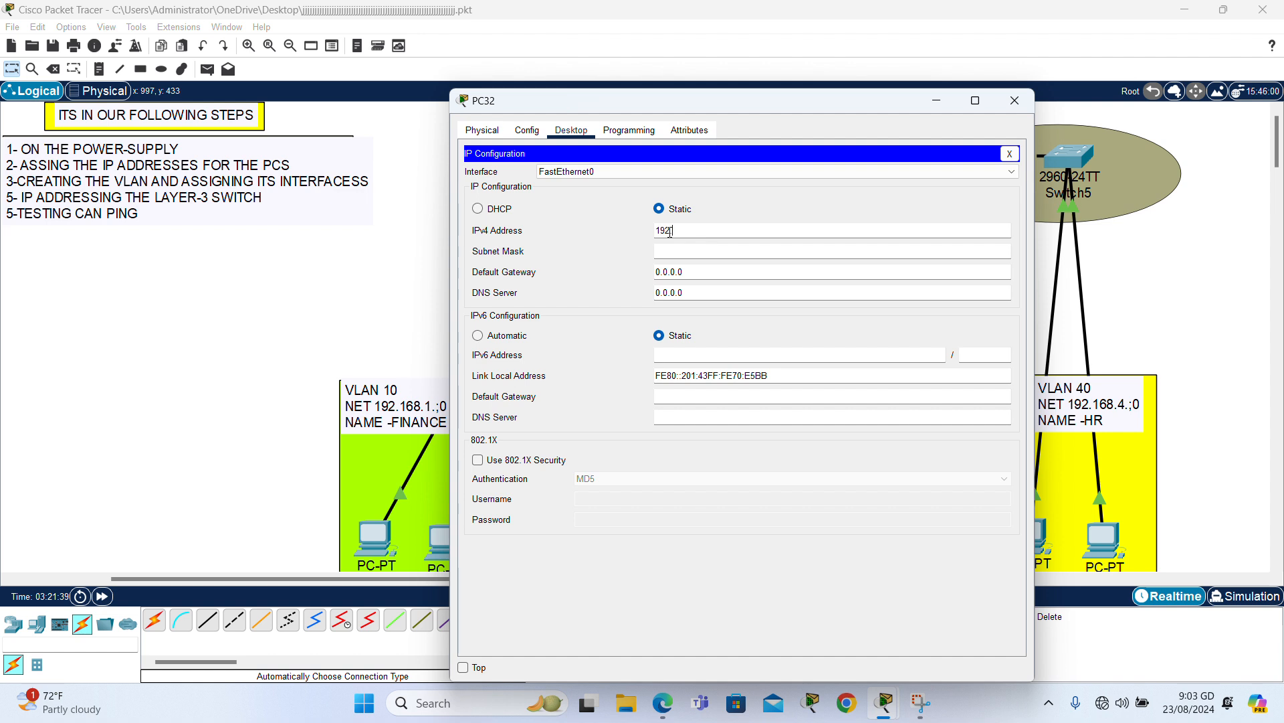
{"action": "type", "text": ".168.3"}
{"action": "left_click", "coordinate": [667, 252]}
- Set PC32's default gateway to 192.168.3.1 and close its configuration window
{"action": "key", "text": "BackSpace"}
{"action": "key", "text": "BackSpace"}
{"action": "key", "text": "BackSpace"}
{"action": "key", "text": "BackSpace"}
{"action": "key", "text": "BackSpace"}
{"action": "key", "text": "BackSpace"}
{"action": "key", "text": "BackSpace"}
{"action": "type", "text": "192.16"}
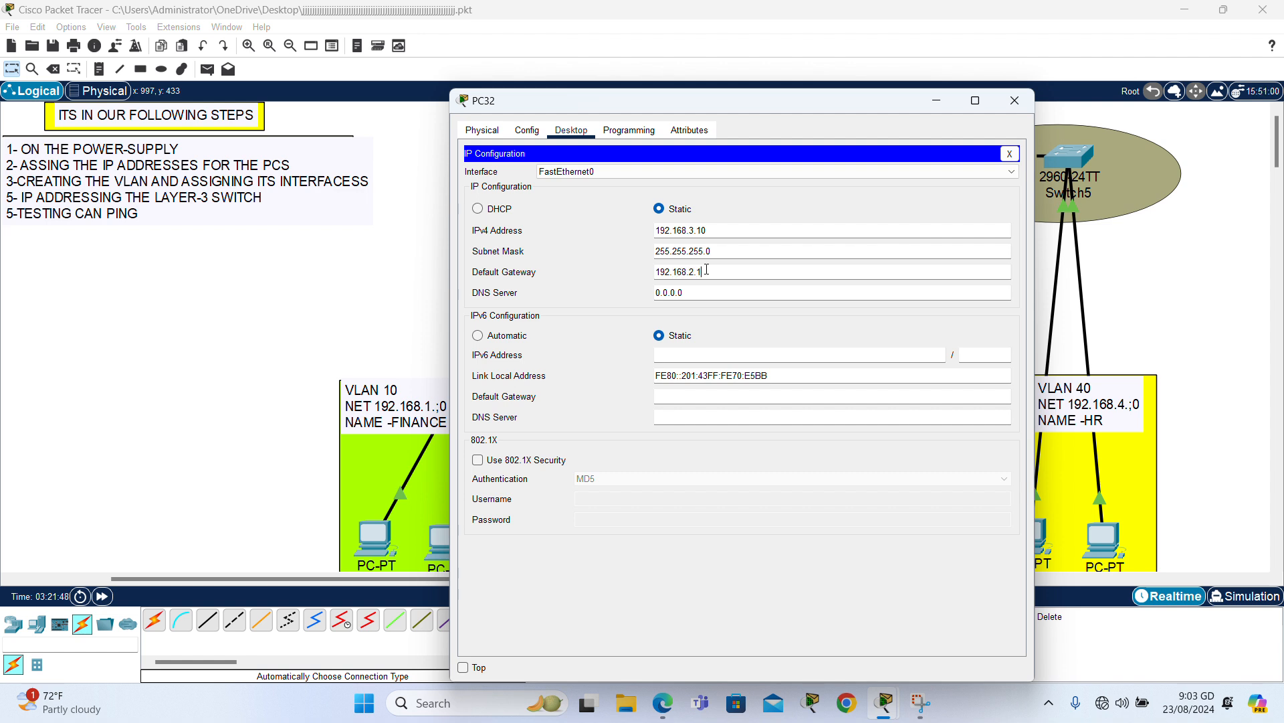
{"action": "type", "text": "8.3"}
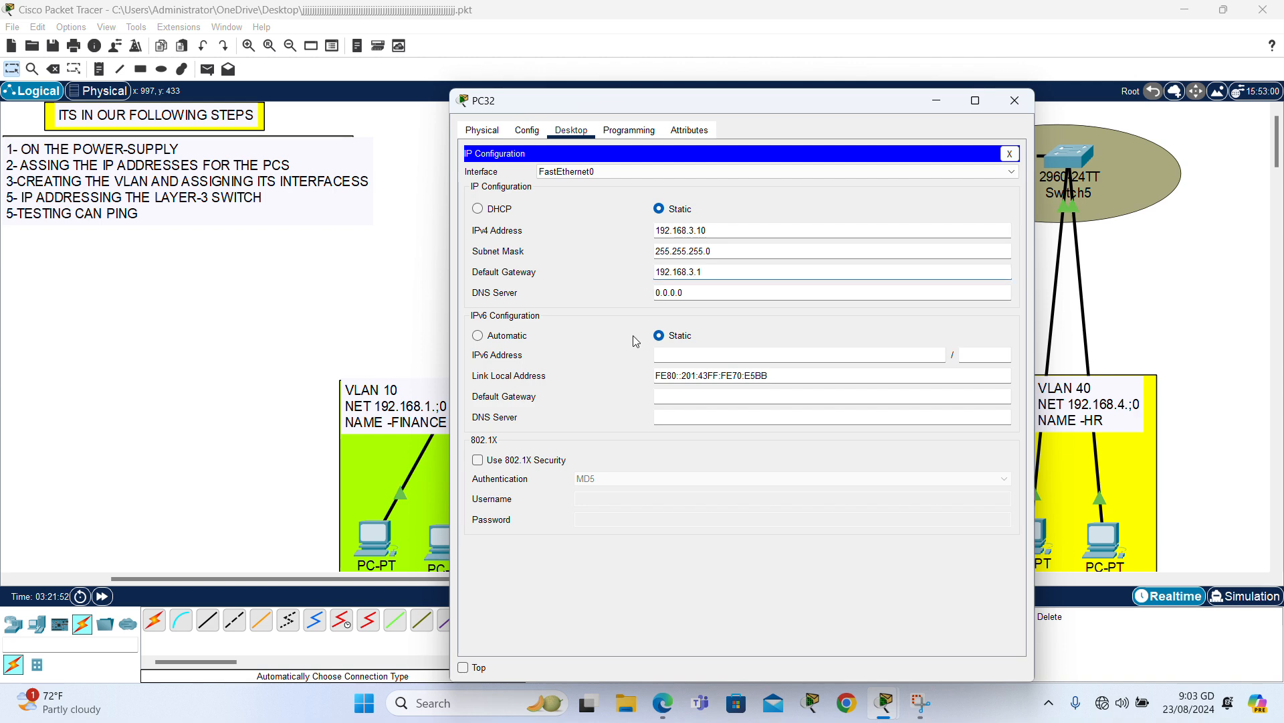
{"action": "left_click", "coordinate": [1014, 101]}
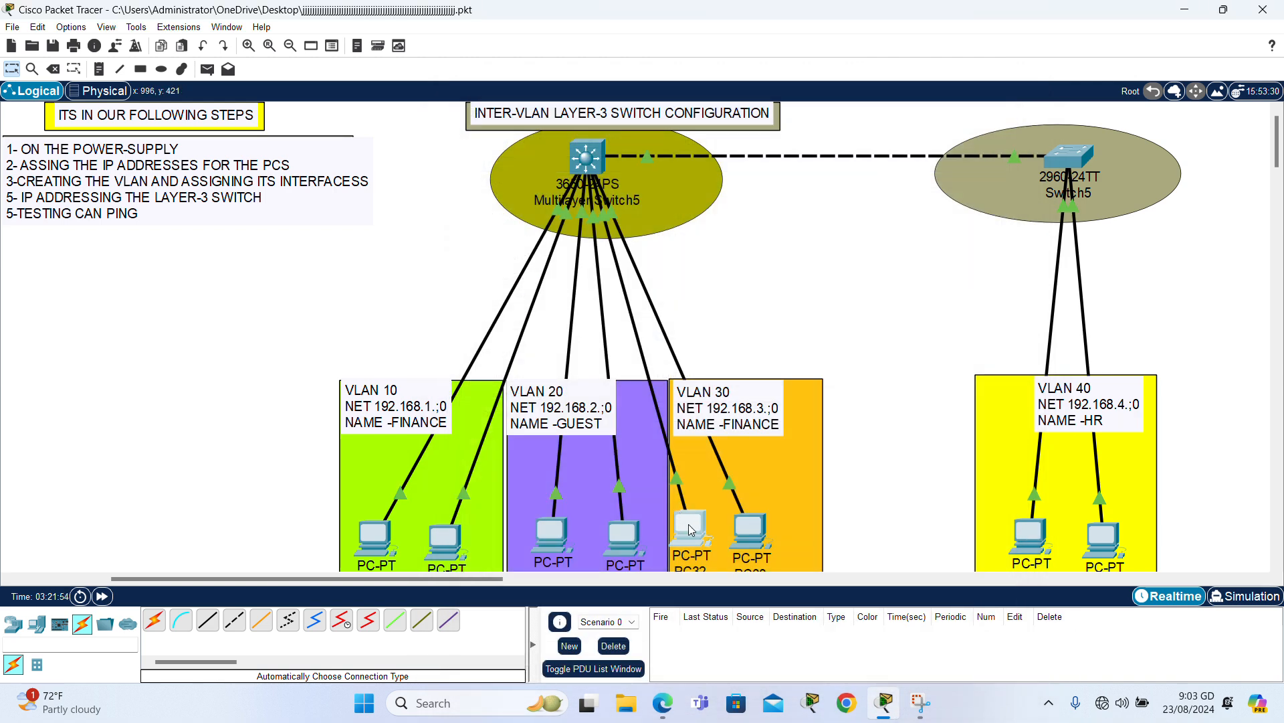
- Give PC33, the second PC in VLAN 30, the static IPv4 address 192.168.3.11 with subnet mask 255.255.255.0
{"action": "left_click", "coordinate": [750, 531]}
{"action": "left_click", "coordinate": [570, 129]}
{"action": "left_click", "coordinate": [529, 177]}
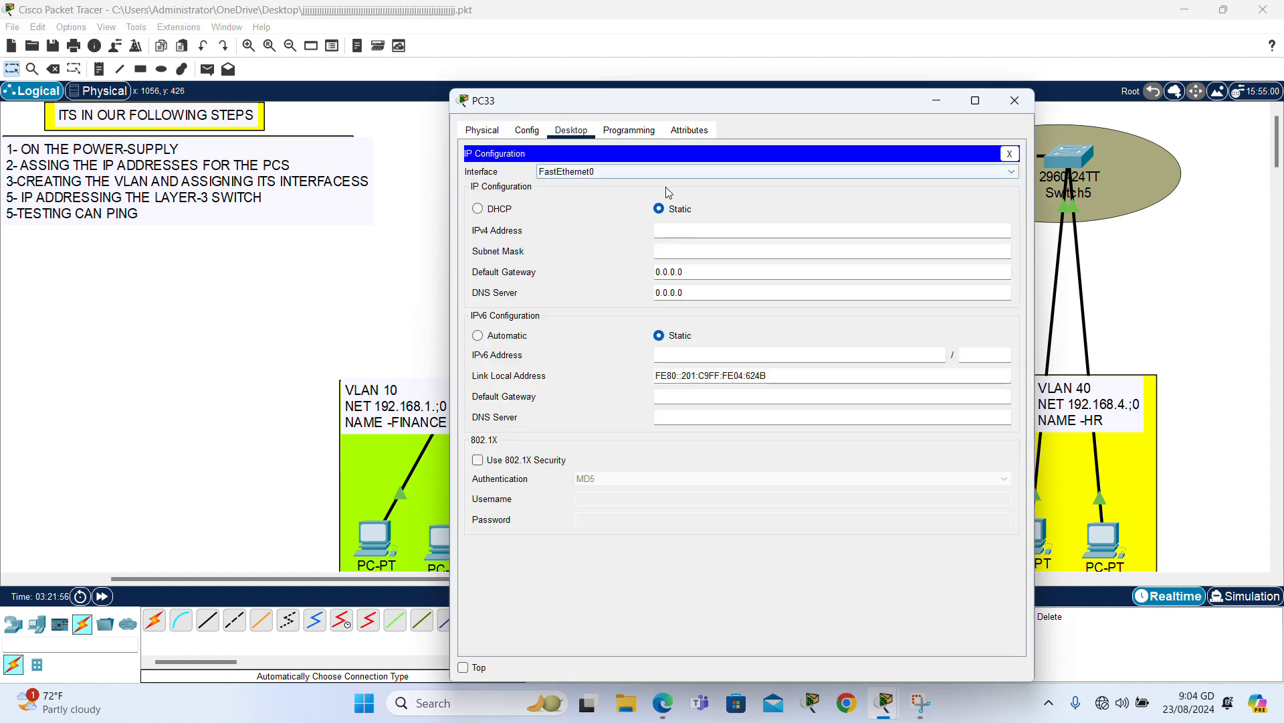
{"action": "left_click", "coordinate": [680, 237]}
{"action": "type", "text": "192."}
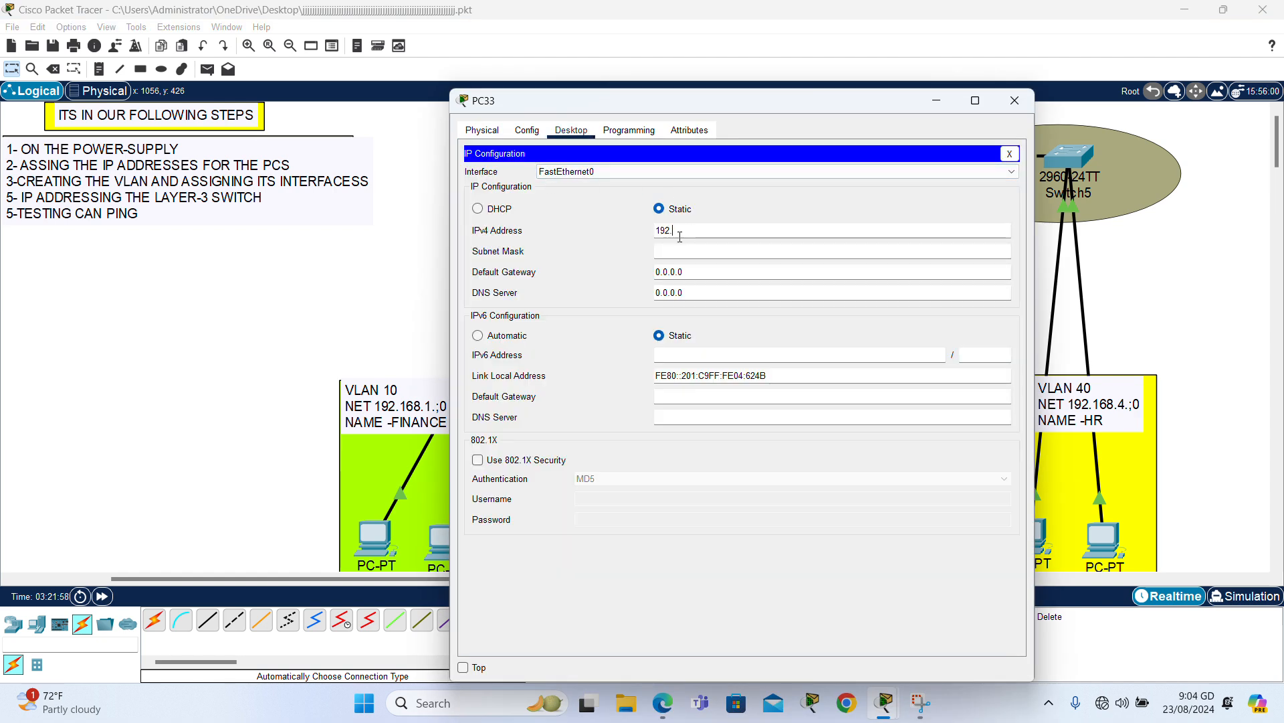
{"action": "type", "text": "168.3.111"}
{"action": "left_click", "coordinate": [713, 248]}
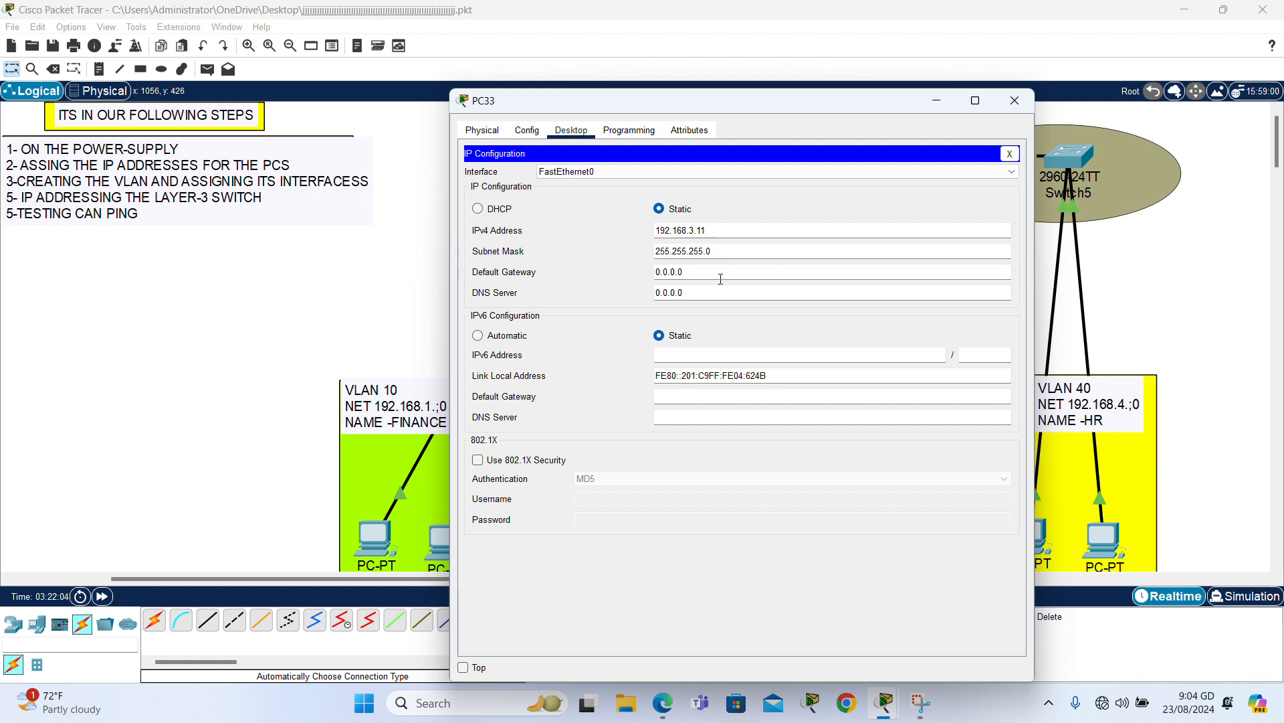
- Set PC33's default gateway to 192.168.3.1 and close its configuration window
{"action": "triple_click", "coordinate": [721, 276]}
{"action": "type", "text": "1"}
{"action": "key", "text": "BackSpace"}
{"action": "key", "text": "BackSpace"}
{"action": "type", "text": "92.168.3.1"}
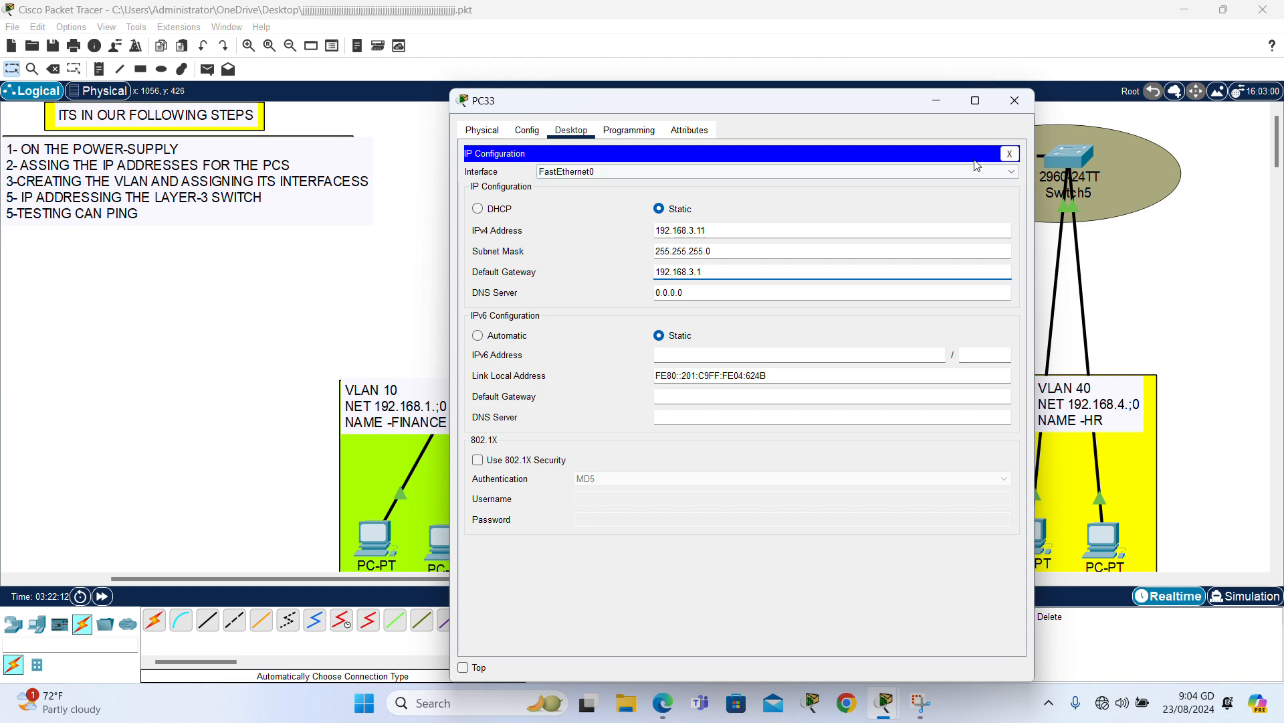
{"action": "left_click", "coordinate": [1016, 102]}
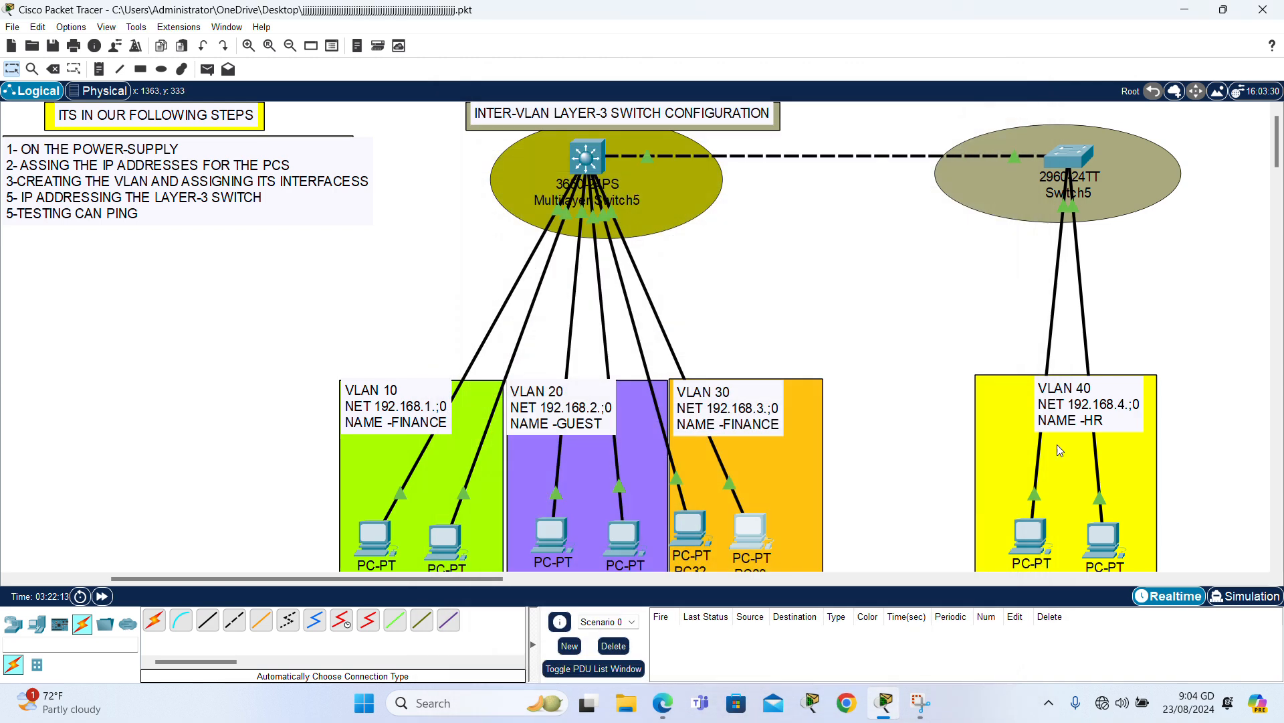
- Give PC34, the first PC in VLAN 40, the static IPv4 address 192.168.4.10 with subnet mask 255.255.255.0
{"action": "left_click", "coordinate": [1031, 535]}
{"action": "left_click", "coordinate": [571, 129]}
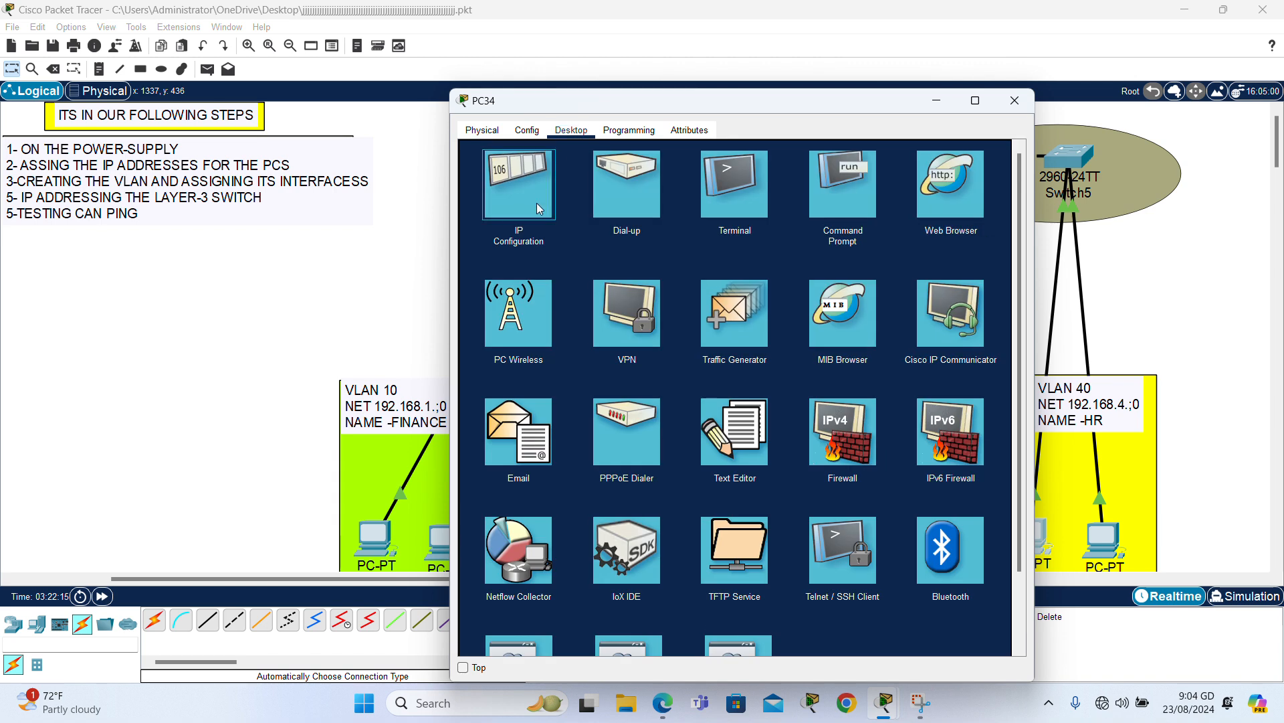
{"action": "left_click", "coordinate": [520, 173]}
{"action": "left_click", "coordinate": [690, 227]}
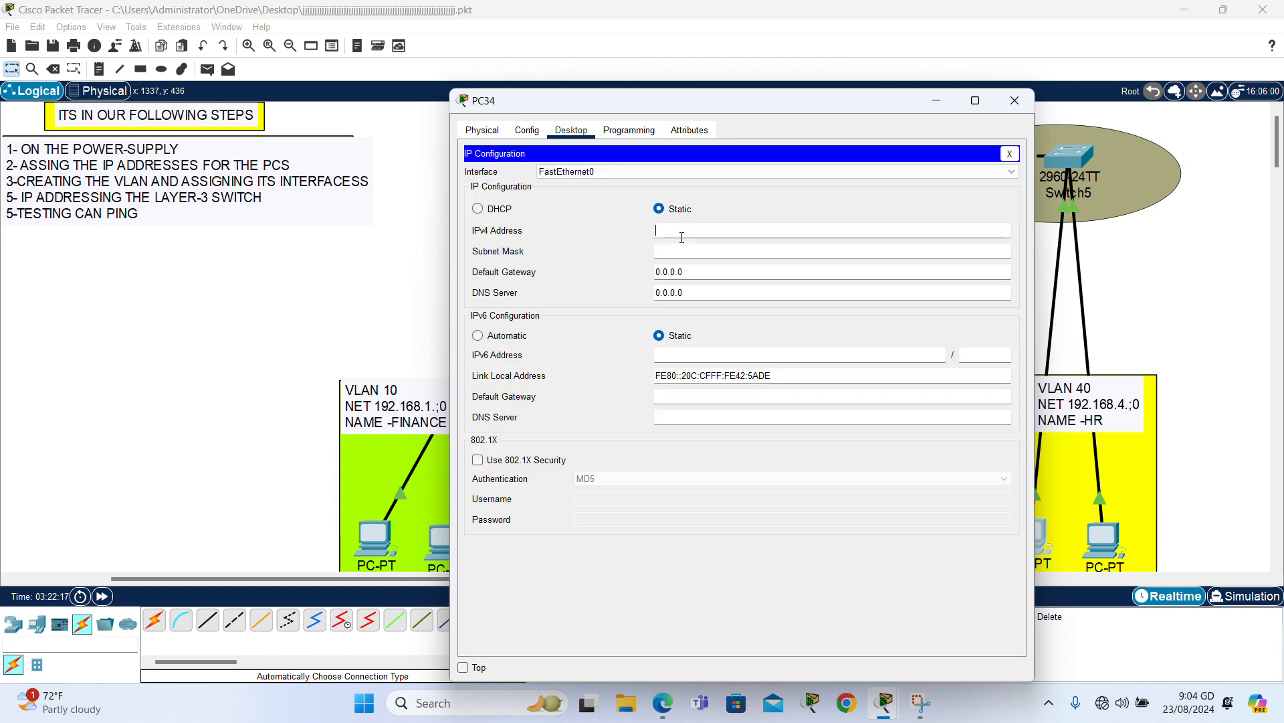
{"action": "type", "text": "192.168"}
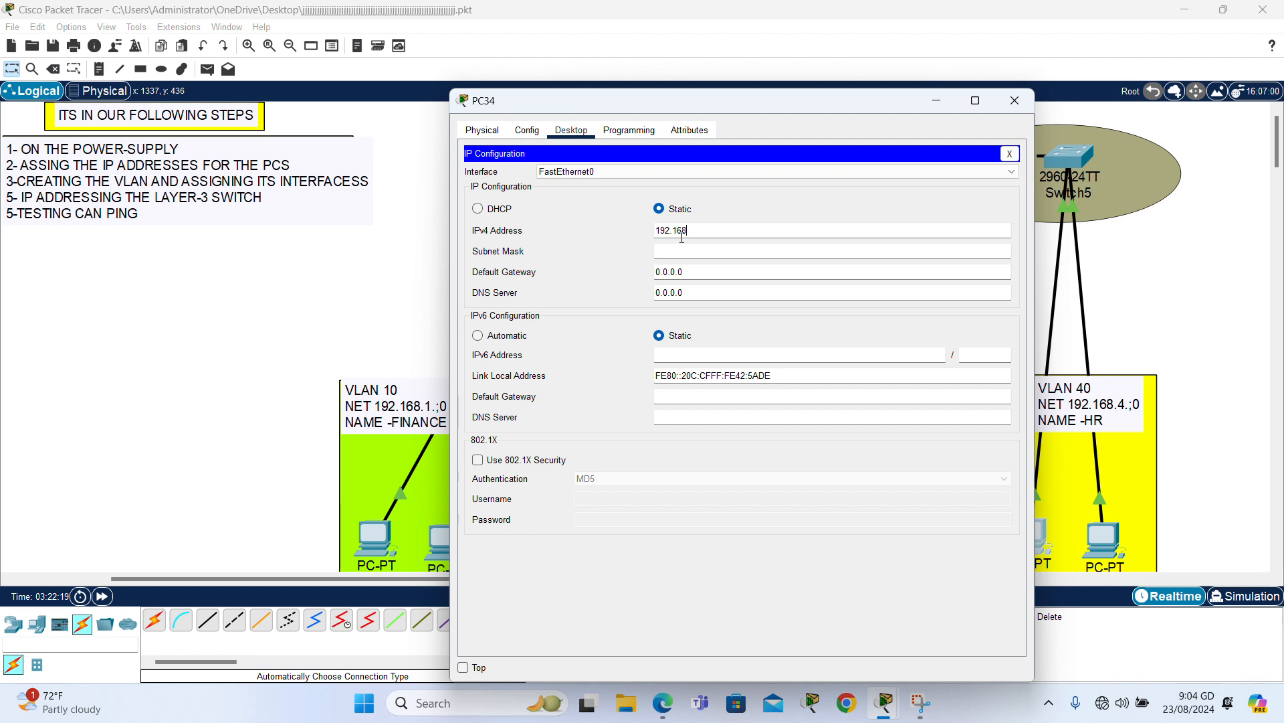
{"action": "type", "text": ".4.10"}
{"action": "left_click", "coordinate": [697, 253]}
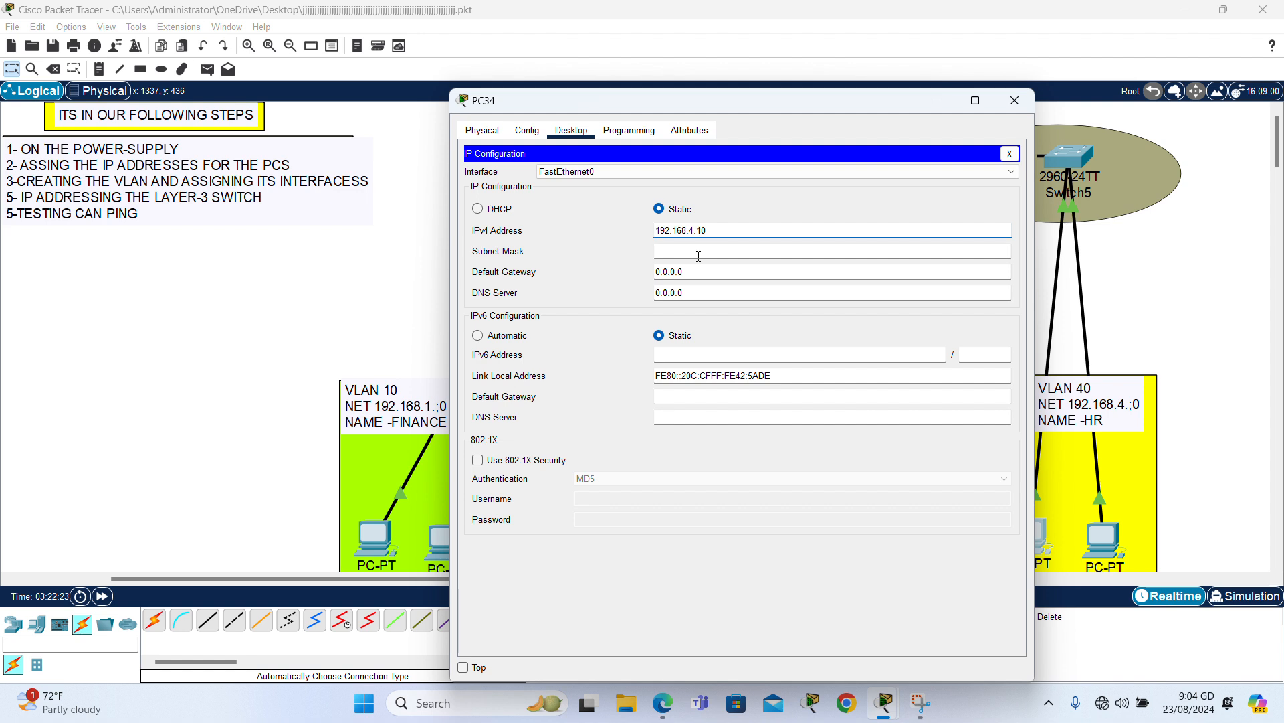
- Set PC34's default gateway to 192.168.4.1 and close its configuration window
{"action": "left_click", "coordinate": [703, 270]}
{"action": "key", "text": "BackSpace"}
{"action": "key", "text": "BackSpace"}
{"action": "key", "text": "BackSpace"}
{"action": "key", "text": "BackSpace"}
{"action": "key", "text": "BackSpace"}
{"action": "key", "text": "BackSpace"}
{"action": "key", "text": "BackSpace"}
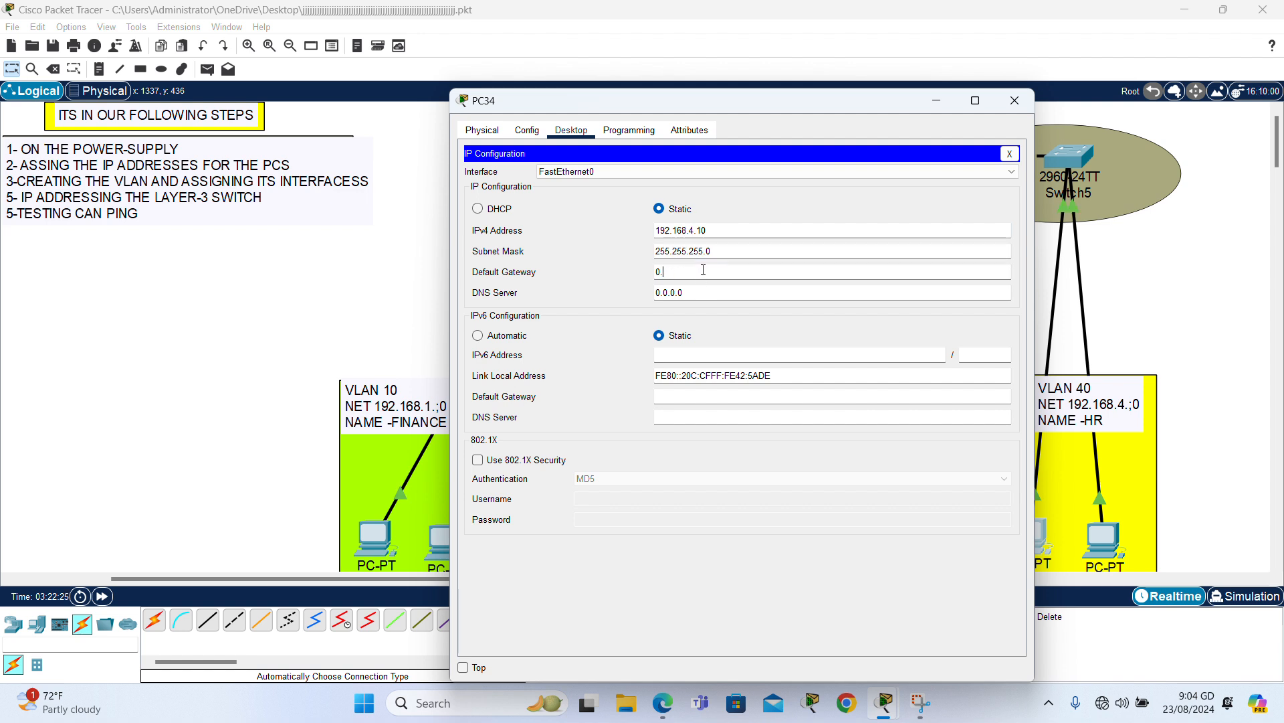
{"action": "type", "text": "192.168"}
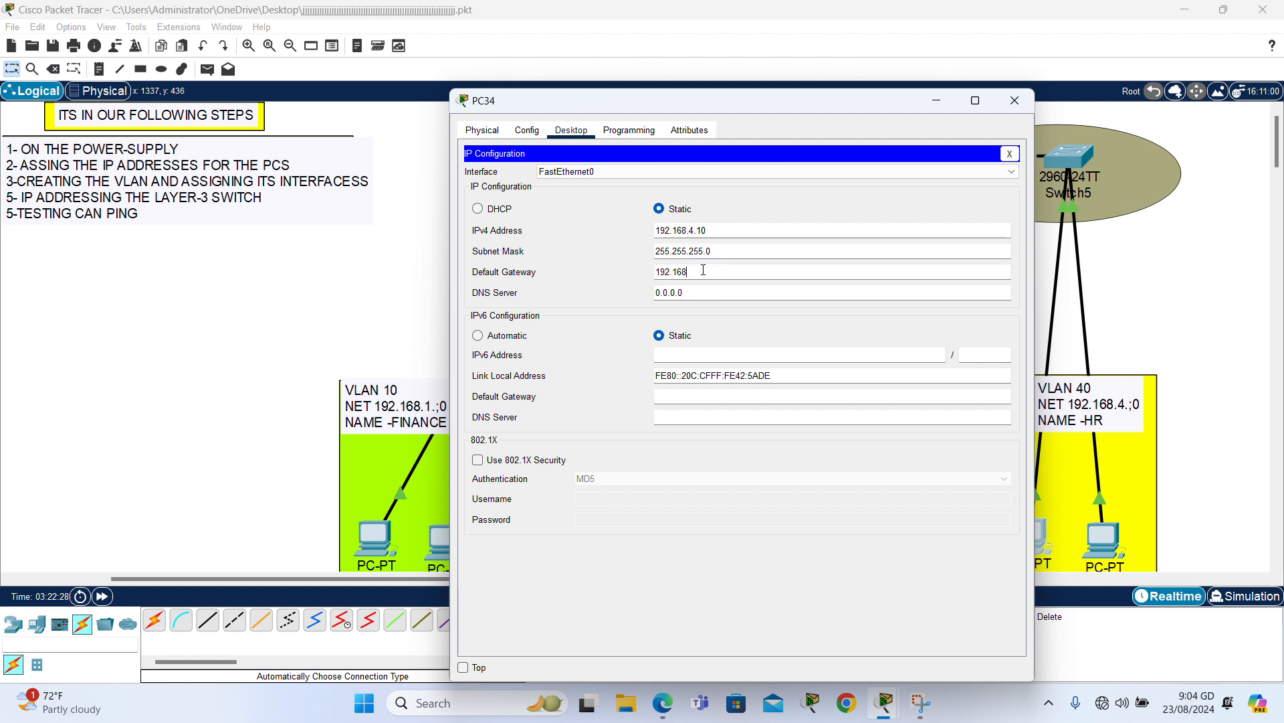
{"action": "type", "text": ".4.1"}
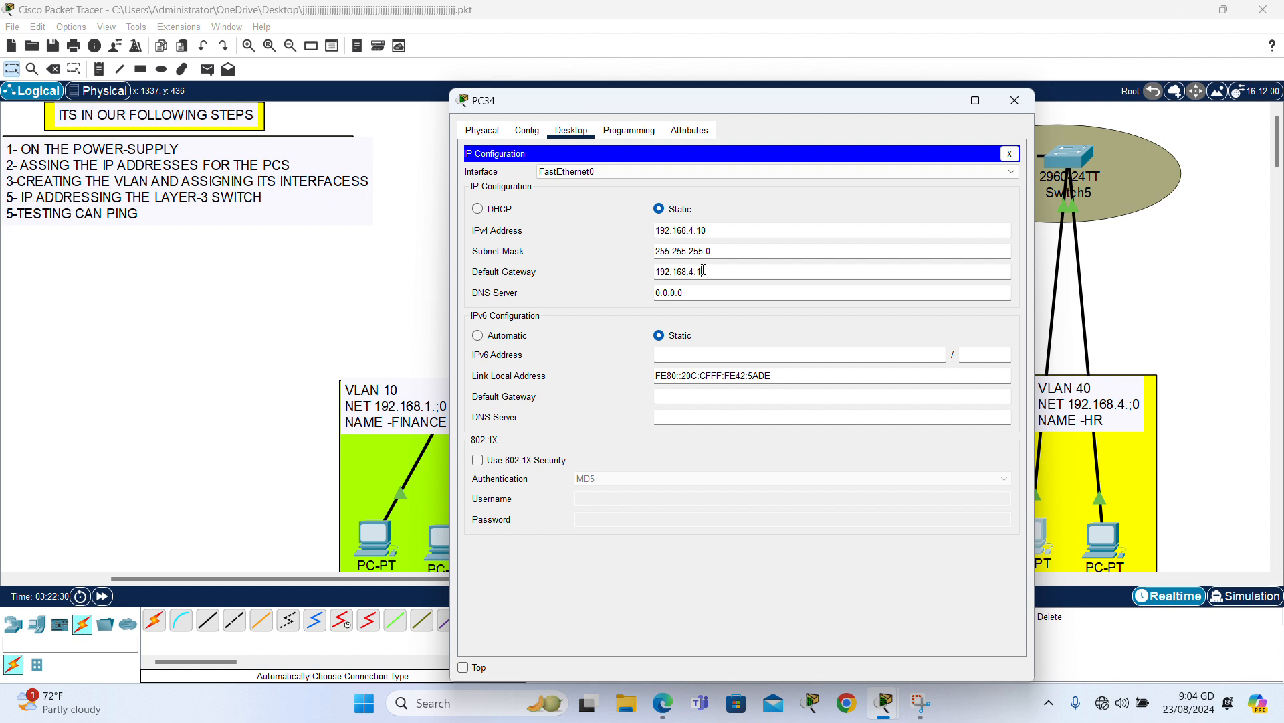
{"action": "left_click", "coordinate": [1014, 101]}
- Give PC35, the second PC in VLAN 40, the static IPv4 address 192.168.4.11 with subnet mask 255.255.255.0
{"action": "left_click", "coordinate": [1111, 545]}
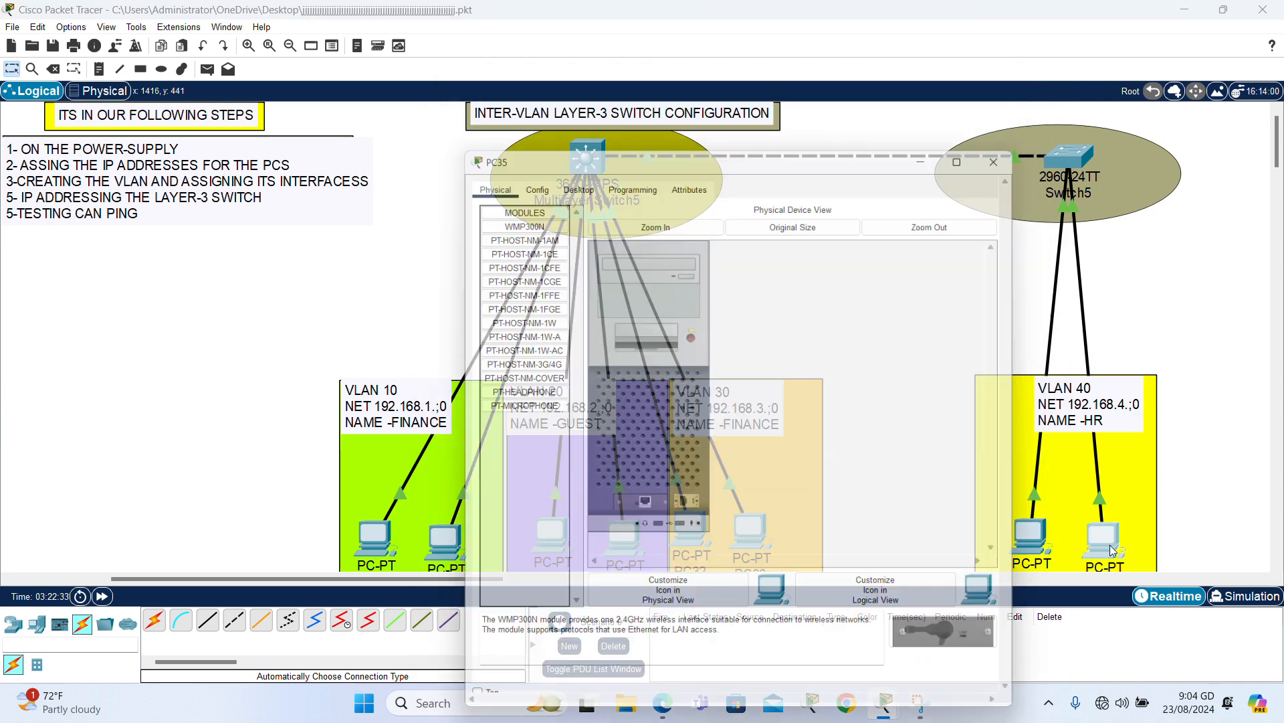
{"action": "left_click", "coordinate": [571, 130]}
{"action": "left_click", "coordinate": [520, 177]}
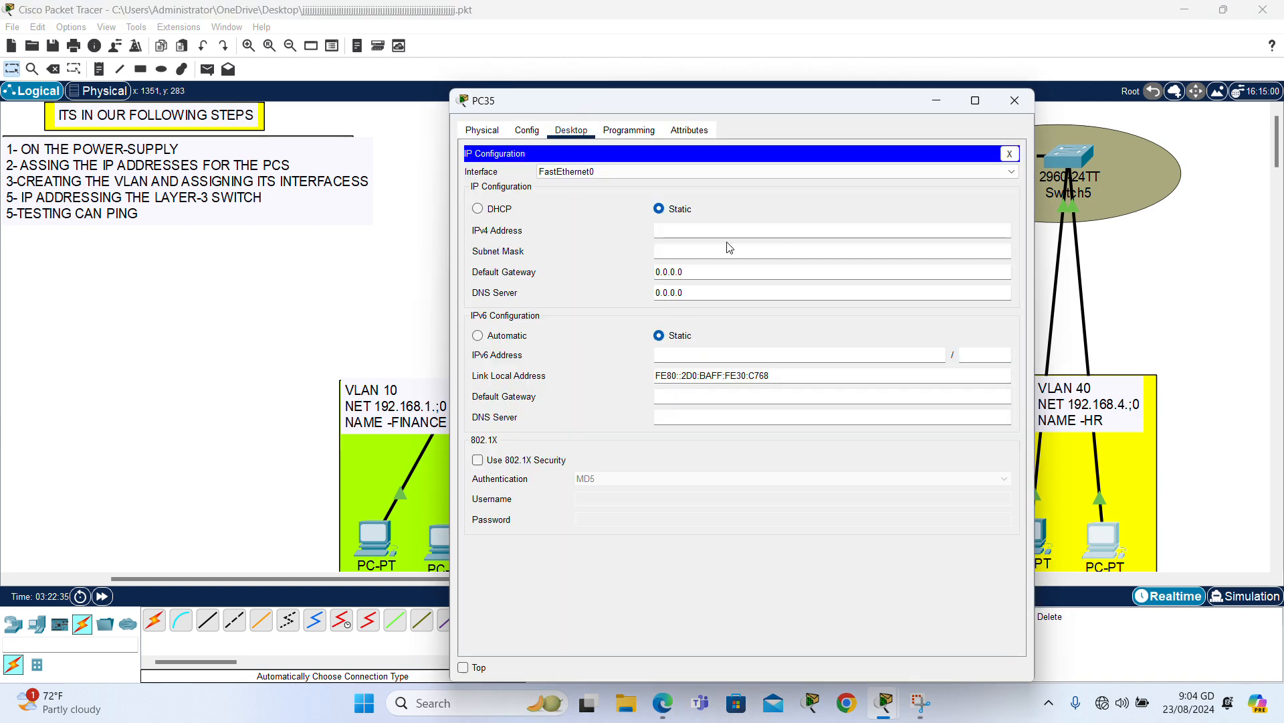
{"action": "type", "text": "192.168.4.11"}
{"action": "left_click", "coordinate": [730, 253]}
- Set PC35's default gateway to 192.168.4.1 and close its configuration window
{"action": "left_click", "coordinate": [731, 274]}
{"action": "key", "text": "BackSpace"}
{"action": "key", "text": "BackSpace"}
{"action": "key", "text": "BackSpace"}
{"action": "key", "text": "BackSpace"}
{"action": "key", "text": "BackSpace"}
{"action": "key", "text": "BackSpace"}
{"action": "key", "text": "BackSpace"}
{"action": "type", "text": "192.16"}
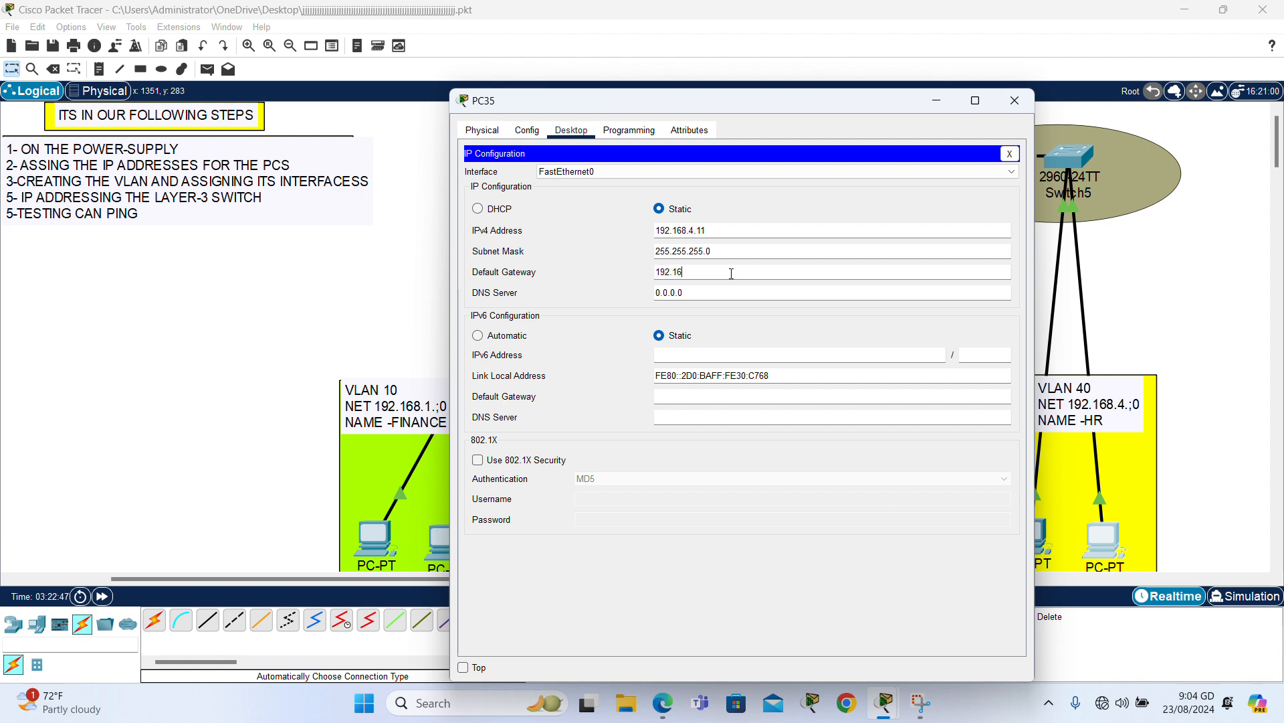
{"action": "type", "text": "8.4.1"}
{"action": "left_click", "coordinate": [1015, 104]}
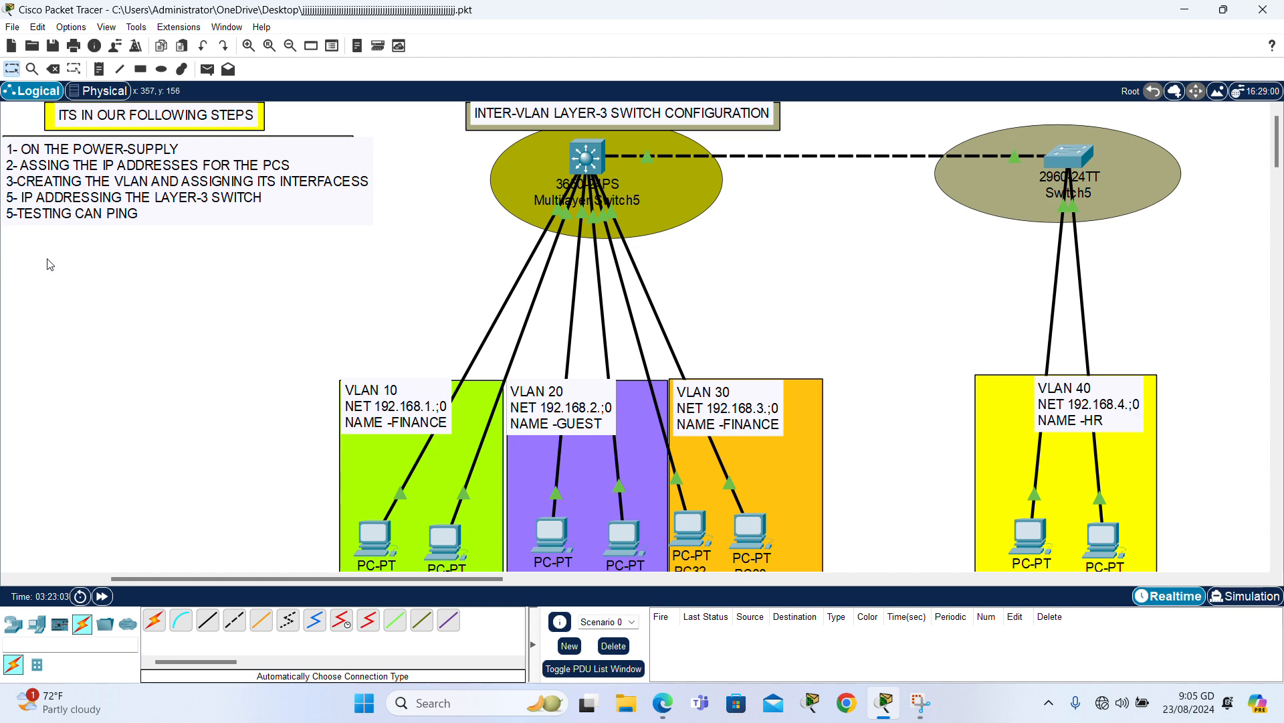
- Open the command line of Multilayer Switch5 and answer NO to the initial configuration dialog
{"action": "left_click", "coordinate": [573, 173]}
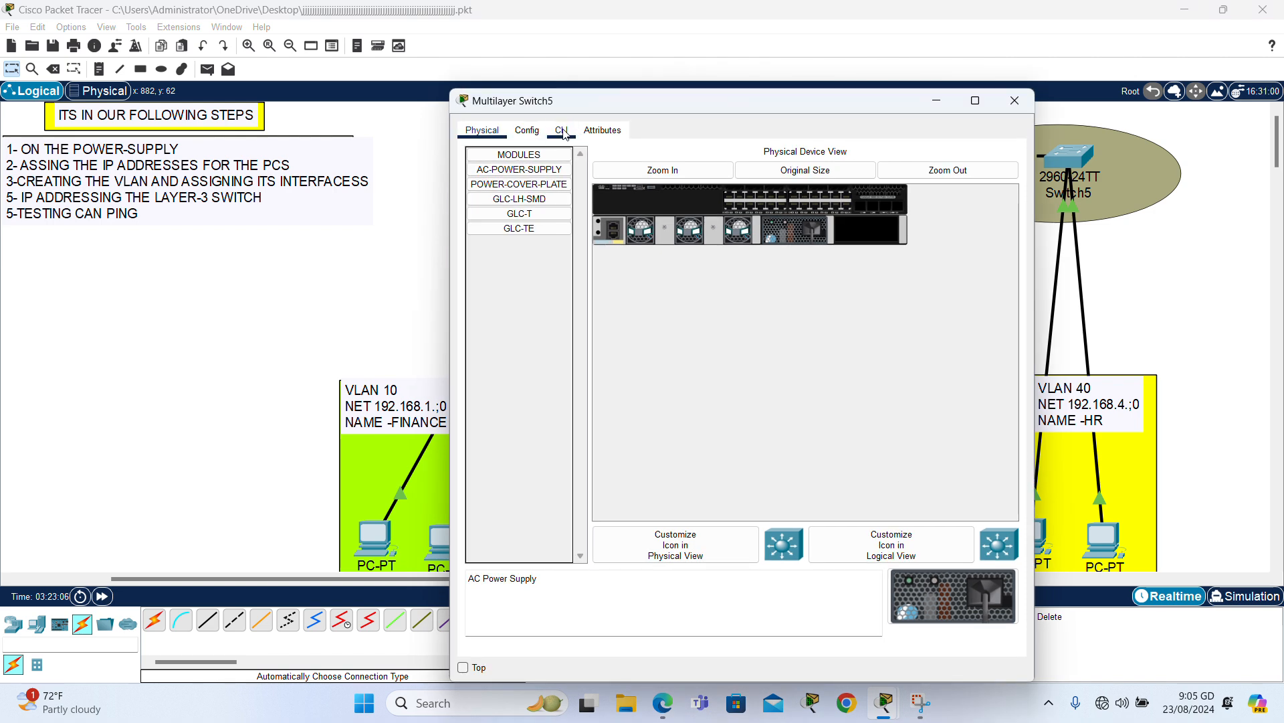
{"action": "left_click", "coordinate": [296, 259]}
{"action": "left_click", "coordinate": [589, 167]}
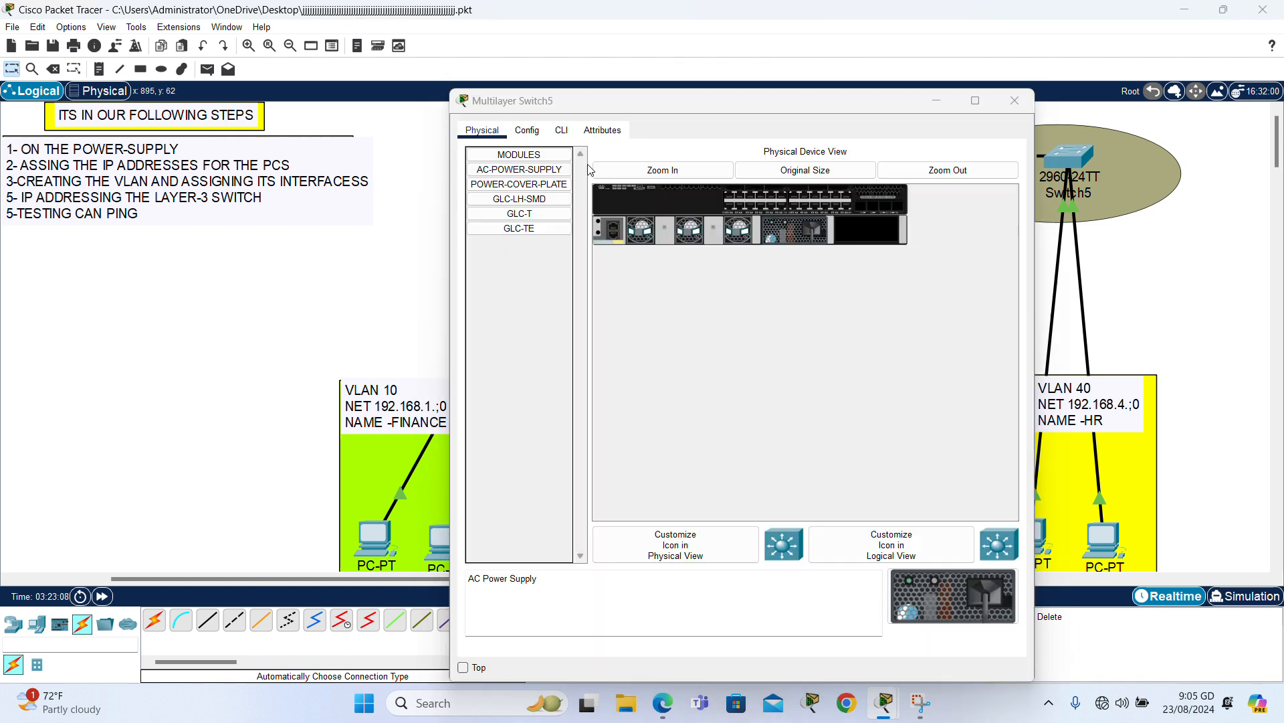
{"action": "left_click", "coordinate": [561, 130]}
{"action": "left_click_drag", "start_coordinate": [835, 405], "coordinate": [580, 404]}
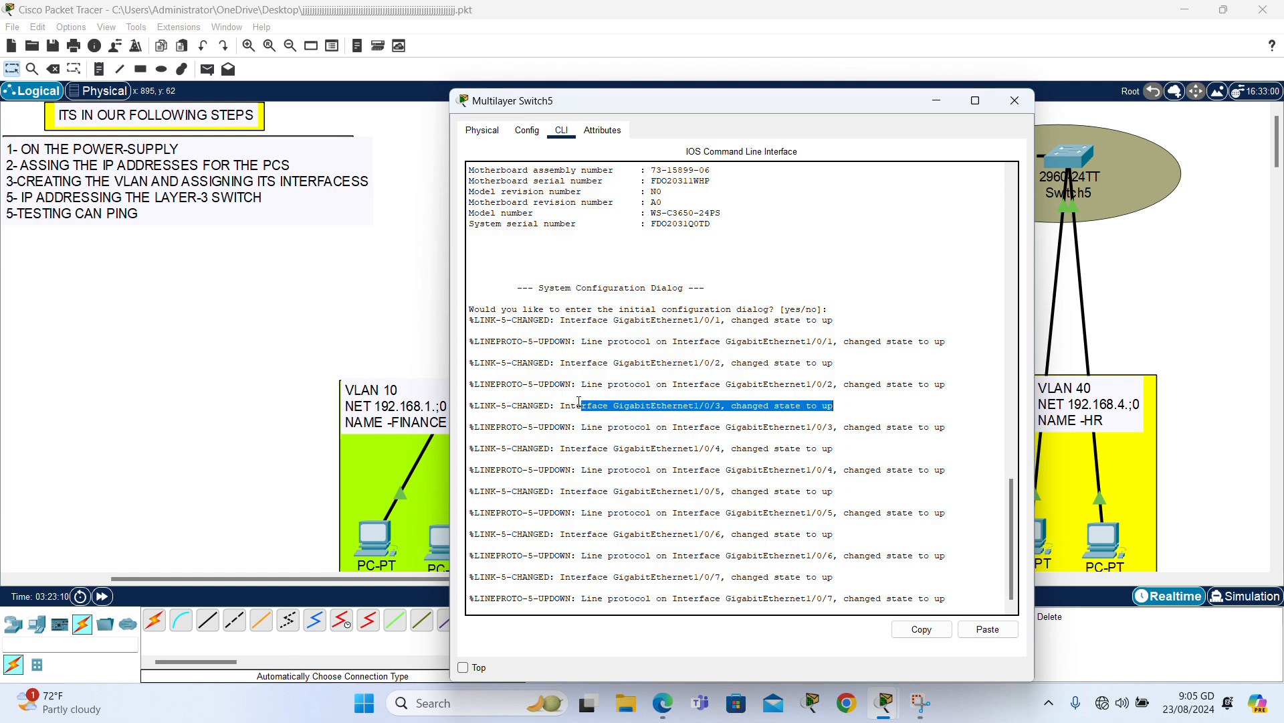
{"action": "key", "text": "Return"}
{"action": "key", "text": "Return"}
{"action": "key", "text": "Return"}
{"action": "key", "text": "Return"}
{"action": "type", "text": "NO"}
{"action": "key", "text": "Return"}
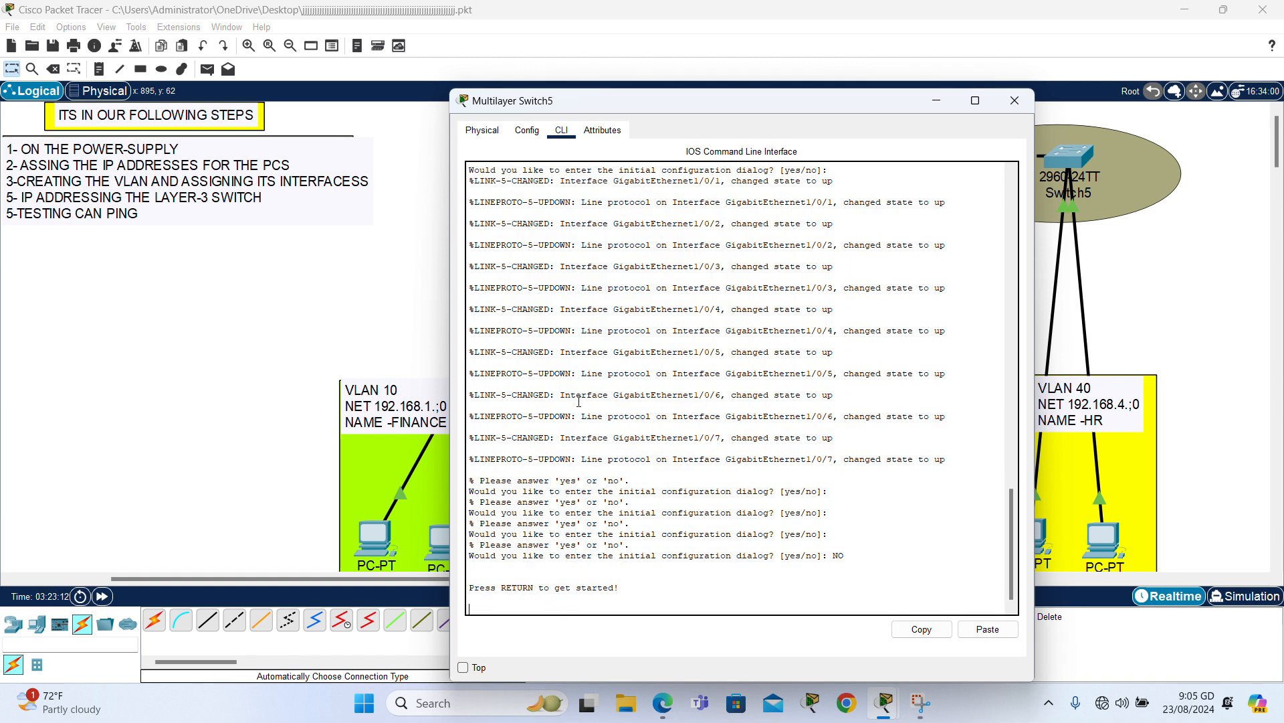
- Enter privileged mode and global configuration mode from the terminal on the multilayer switch
{"action": "key", "text": "Return"}
{"action": "key", "text": "Return"}
{"action": "type", "text": "EN"}
{"action": "key", "text": "Tab"}
{"action": "key", "text": "Return"}
{"action": "type", "text": "CO"}
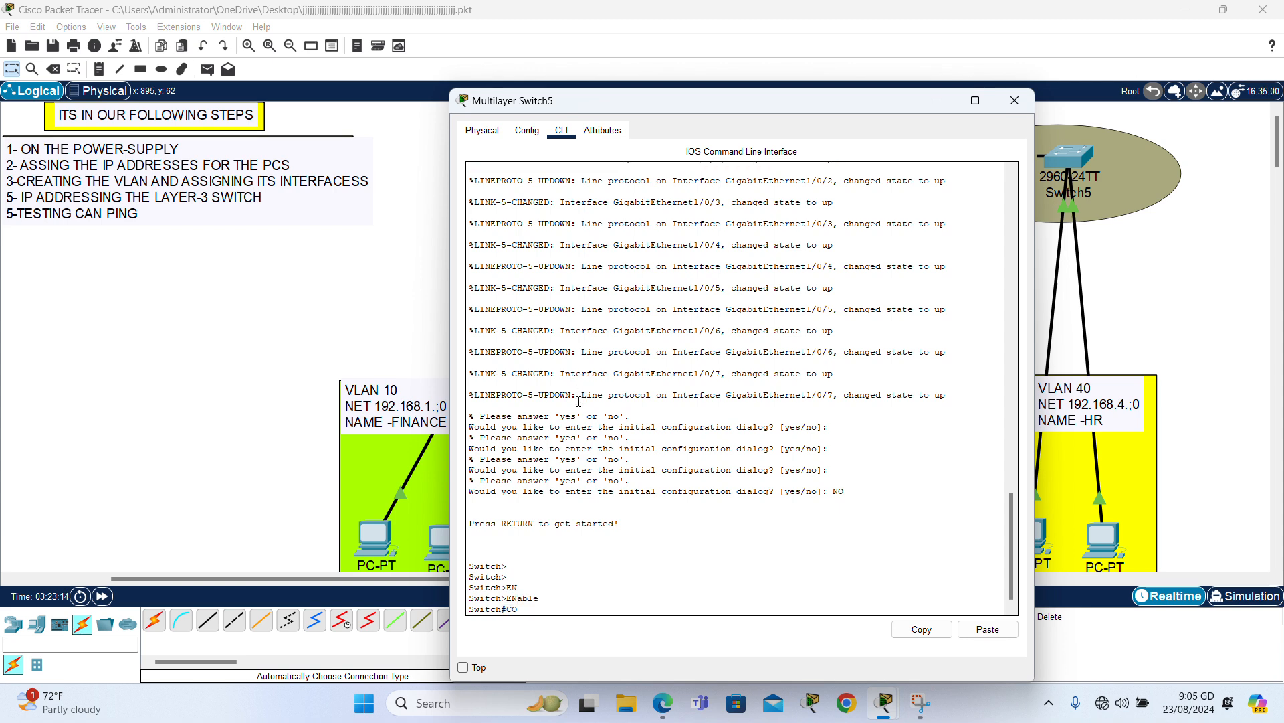
{"action": "type", "text": "NFIG"}
{"action": "key", "text": "Return"}
{"action": "key", "text": "Return"}
{"action": "key", "text": "Return"}
{"action": "key", "text": "Return"}
{"action": "key", "text": "Return"}
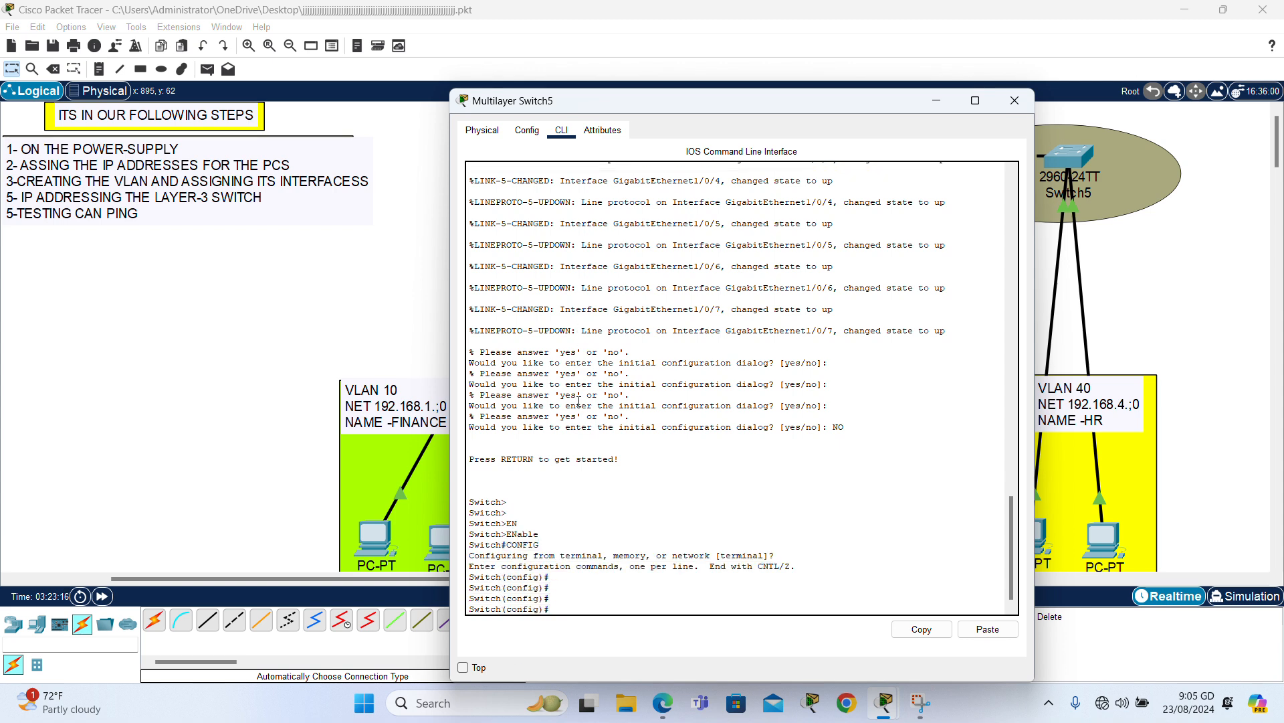
- Create VLAN 10 with the name HR and return to global configuration mode
{"action": "type", "text": "VLAN 10"}
{"action": "key", "text": "Return"}
{"action": "type", "text": "NAME HR"}
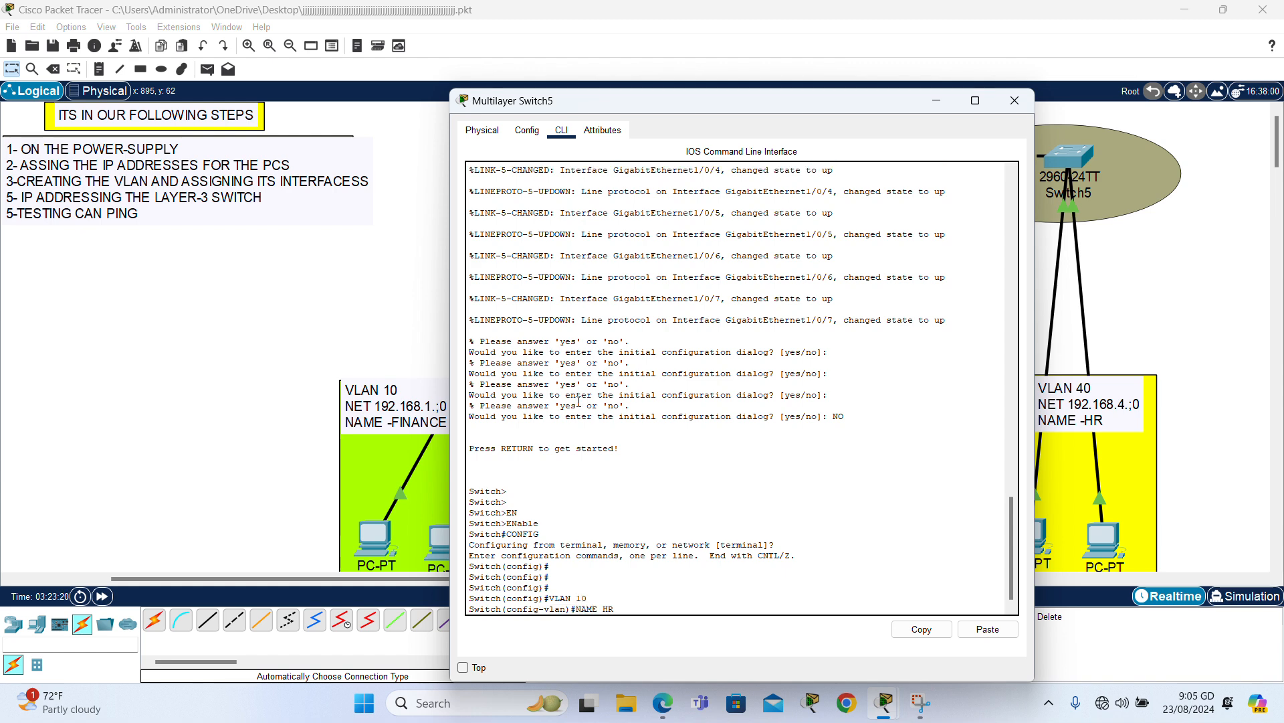
{"action": "key", "text": "Return"}
{"action": "key", "text": "Return"}
{"action": "type", "text": "EX"}
{"action": "key", "text": "Return"}
{"action": "key", "text": "Return"}
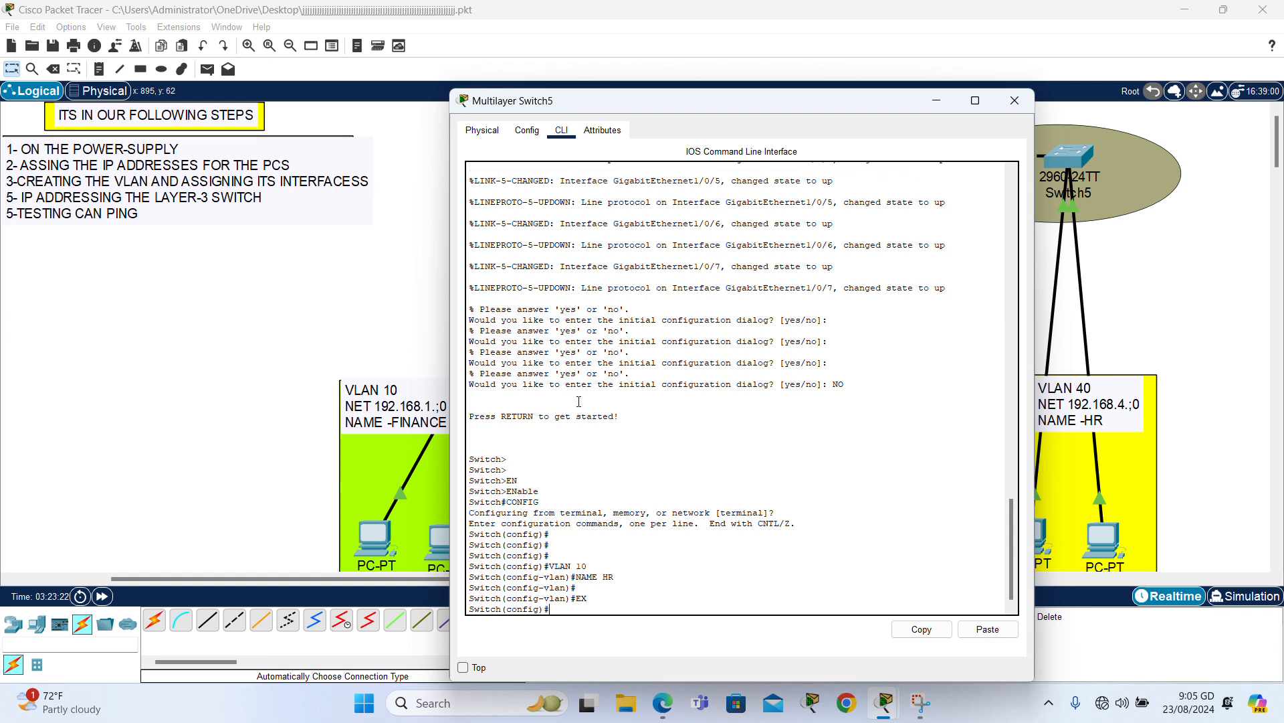
- Create VLAN 20 with the name FINN and return to global configuration mode
{"action": "type", "text": "VLAN 20"}
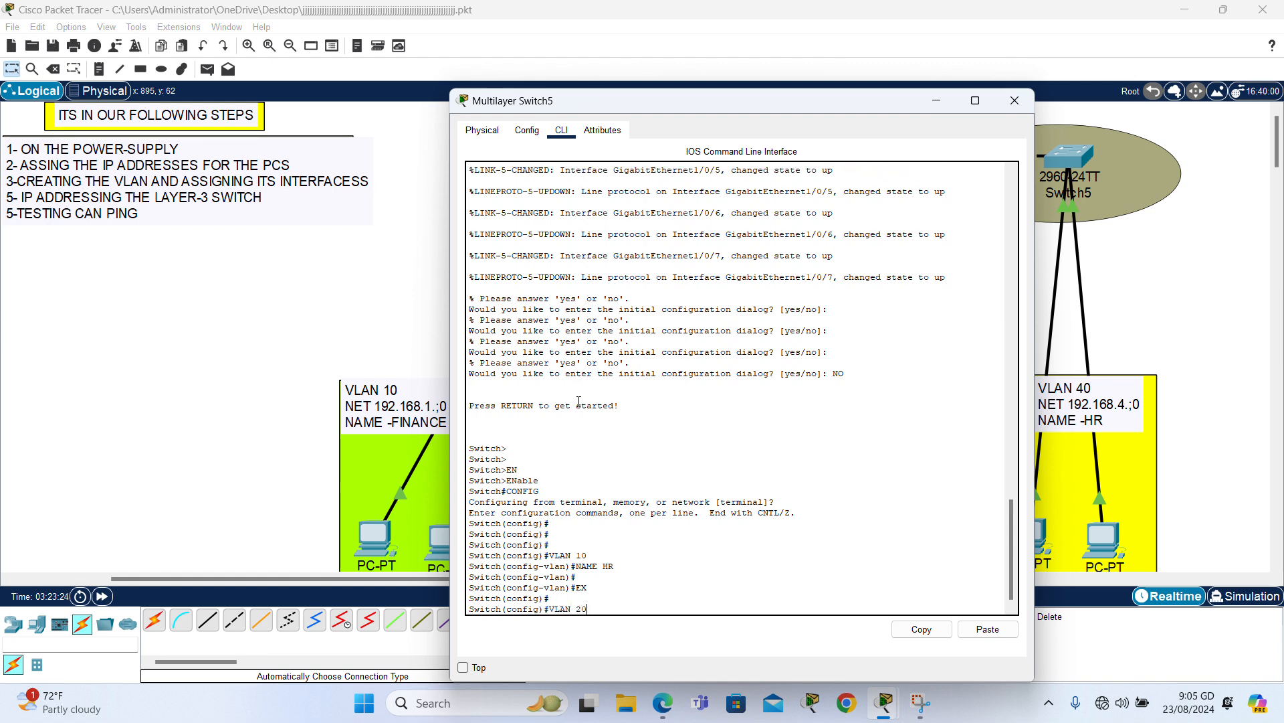
{"action": "key", "text": "Return"}
{"action": "type", "text": "NAME"}
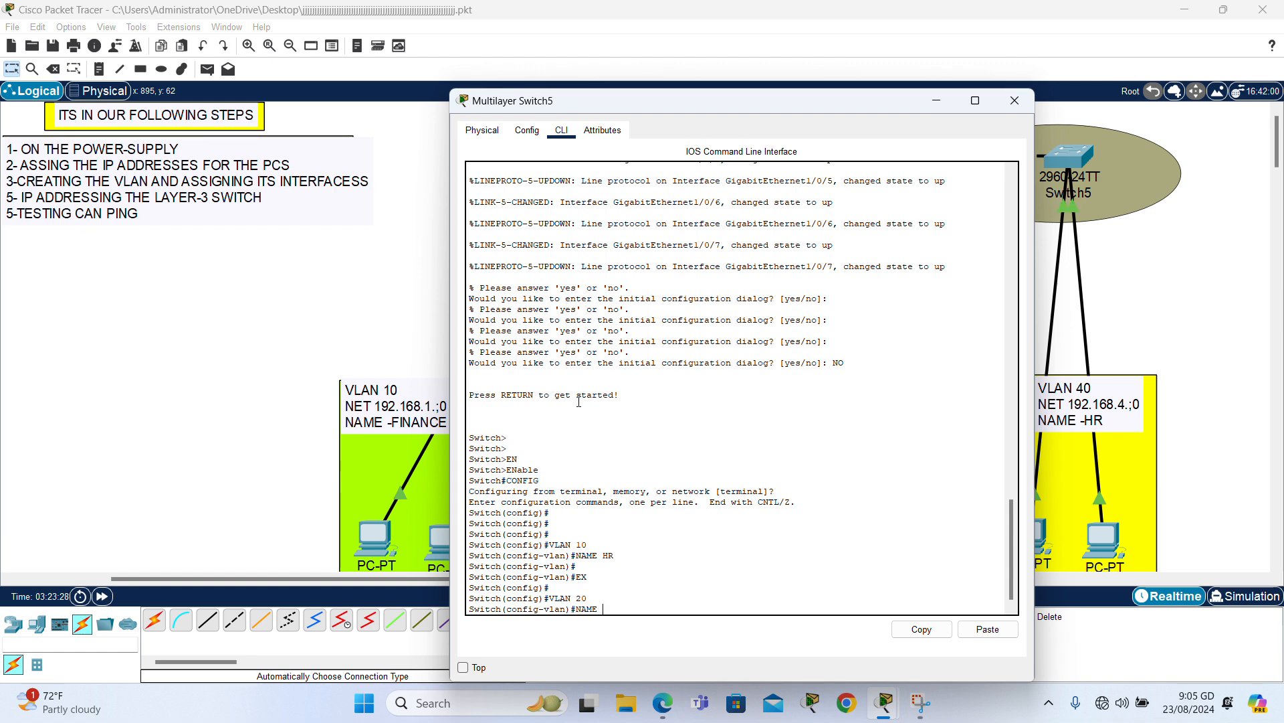
{"action": "type", "text": " FINN"}
{"action": "key", "text": "Return"}
{"action": "key", "text": "Return"}
{"action": "type", "text": "EX"}
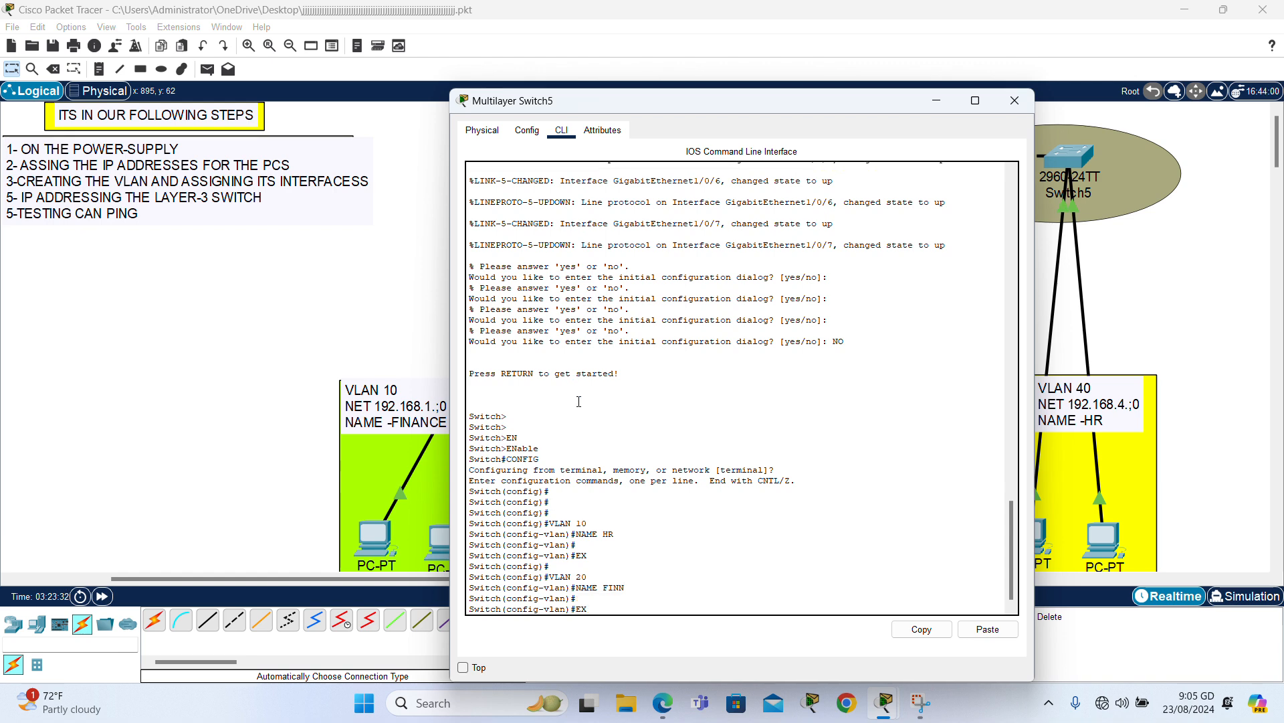
{"action": "type", "text": "IT"}
{"action": "key", "text": "Return"}
{"action": "key", "text": "Return"}
{"action": "key", "text": "Return"}
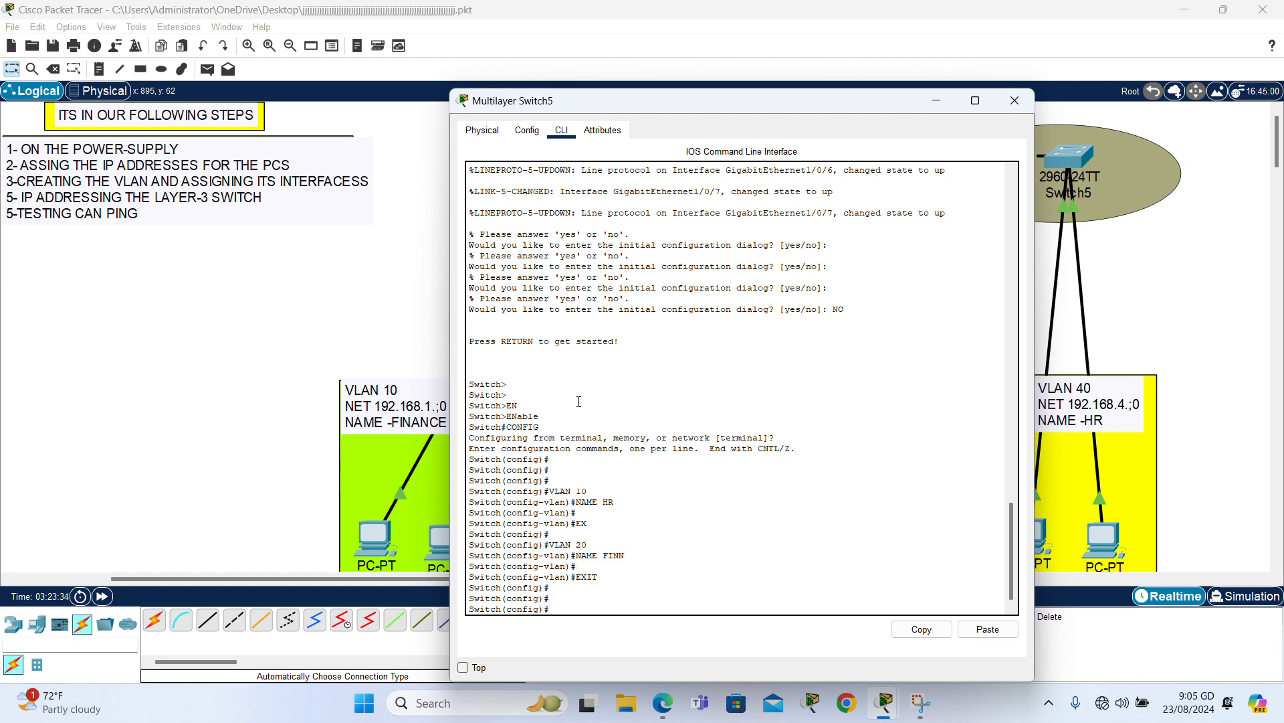
- Create VLAN 30 on the multilayer switch with the name ICT
{"action": "type", "text": "VLAN 30"}
{"action": "key", "text": "Return"}
{"action": "type", "text": "NAME ICT"}
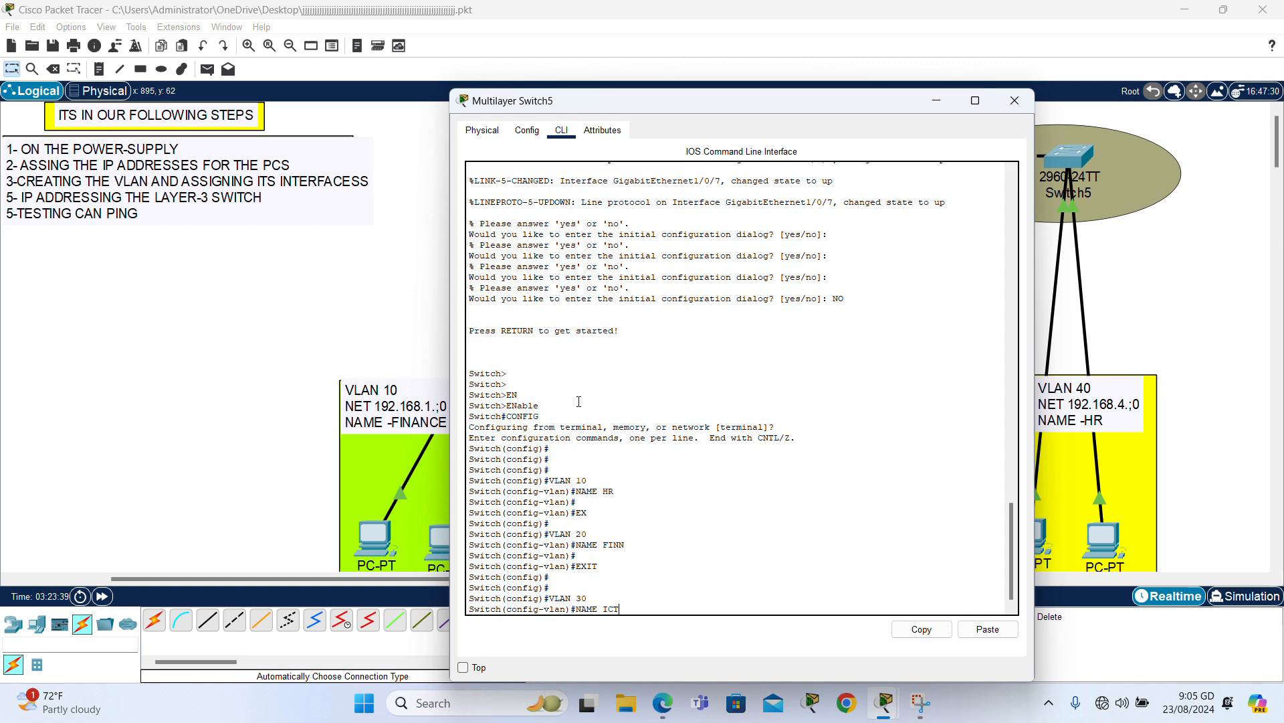
{"action": "key", "text": "Return"}
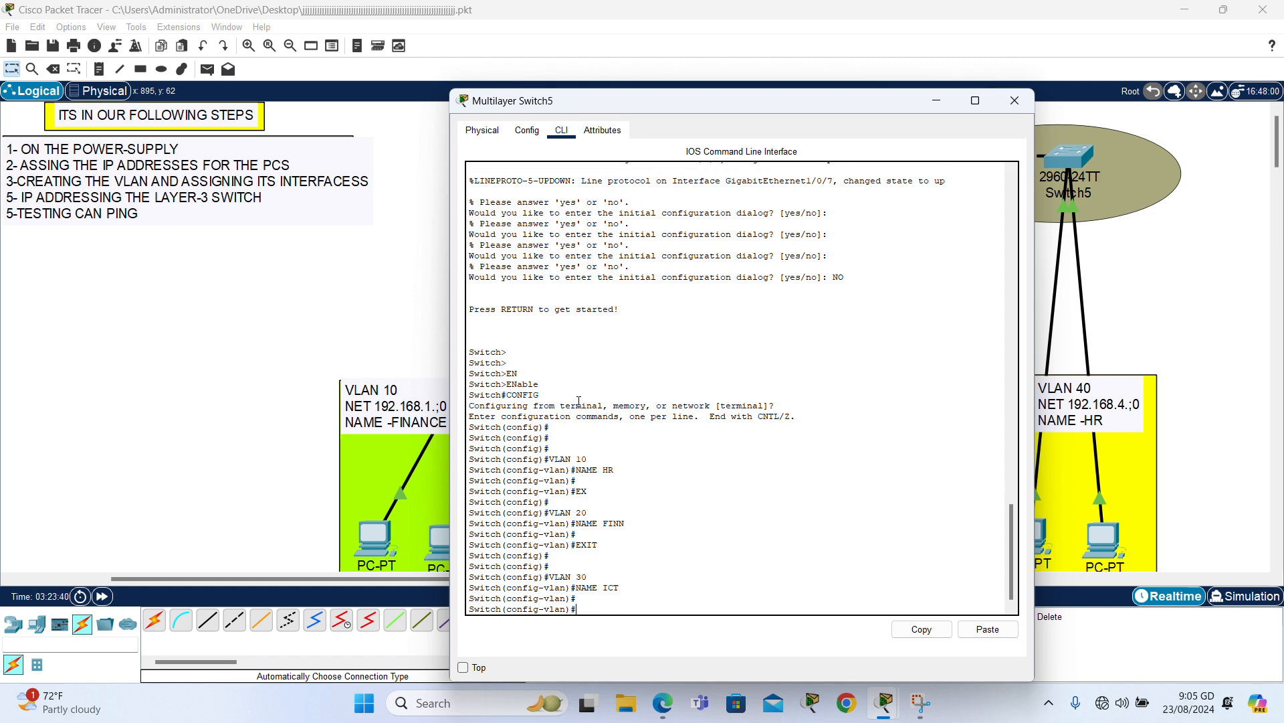
- Create VLAN 40 with the name GUEST and return to global configuration mode
{"action": "type", "text": "VLAN 40"}
{"action": "key", "text": "Return"}
{"action": "type", "text": "NAME"}
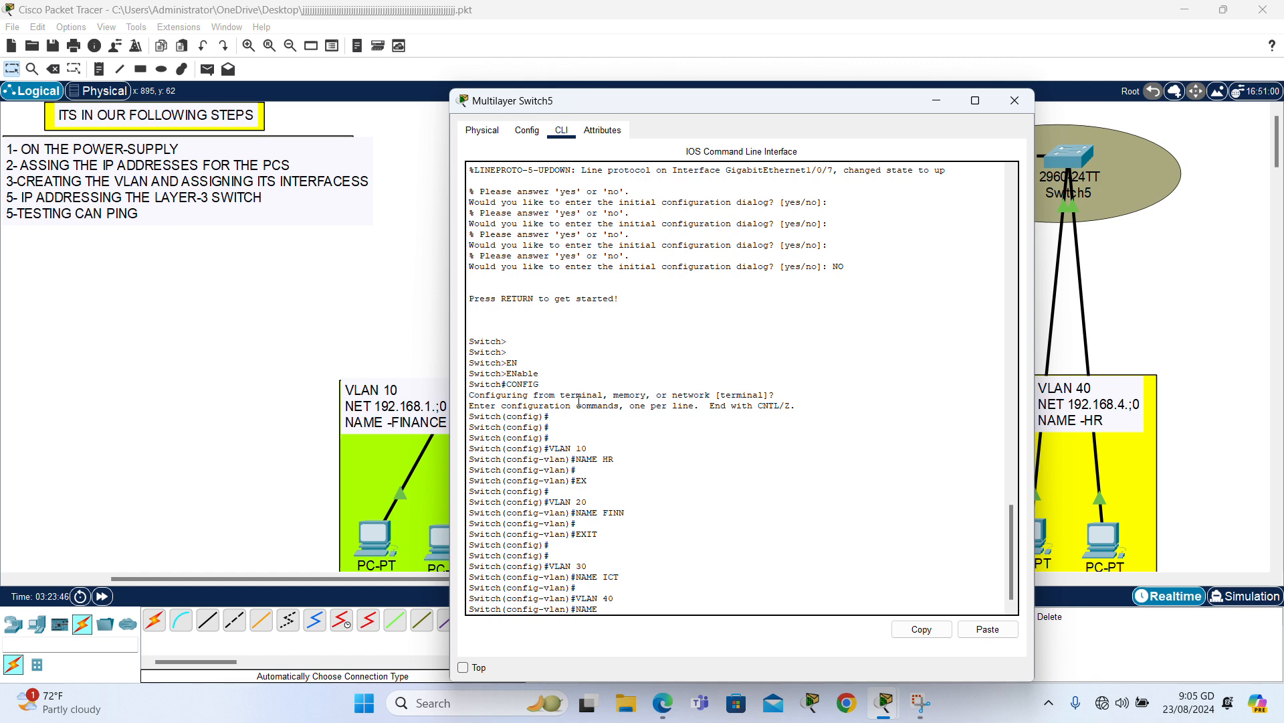
{"action": "type", "text": "  GUES"}
{"action": "key", "text": "Return"}
{"action": "key", "text": "Return"}
{"action": "key", "text": "Return"}
{"action": "key", "text": "Return"}
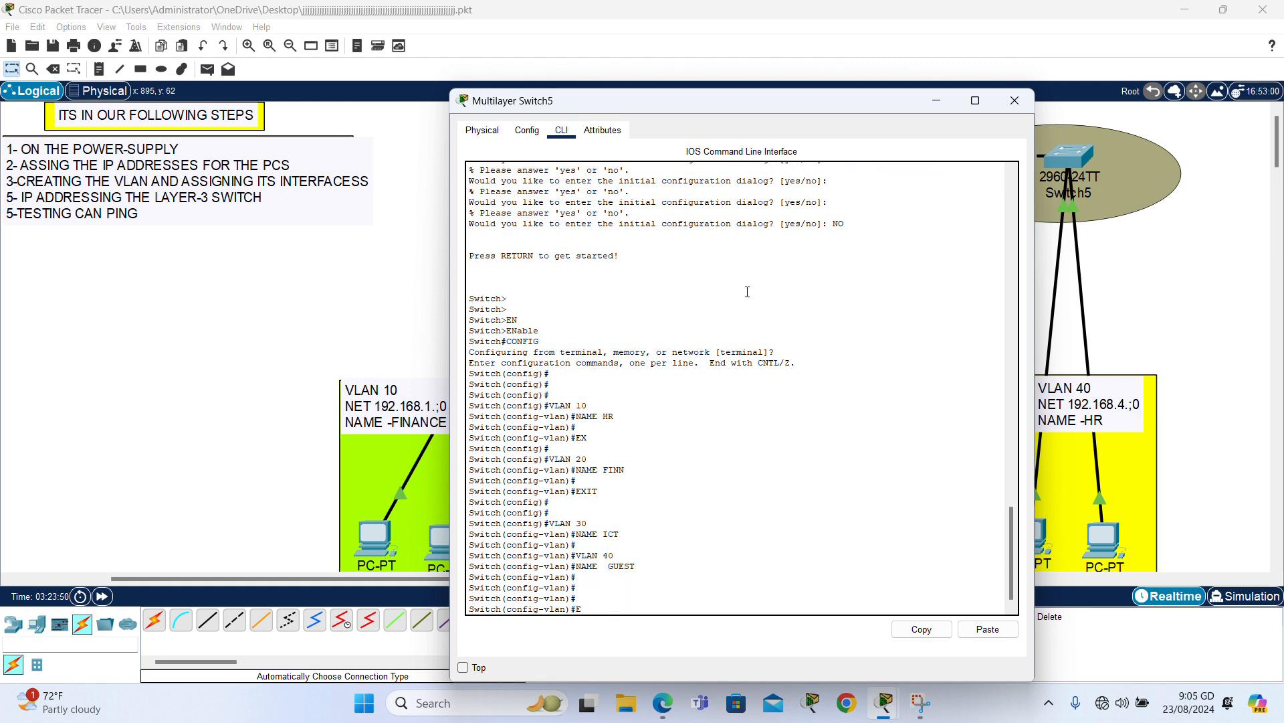
{"action": "type", "text": "EXIT"}
{"action": "key", "text": "Return"}
{"action": "key", "text": "Return"}
{"action": "key", "text": "Return"}
{"action": "key", "text": "Return"}
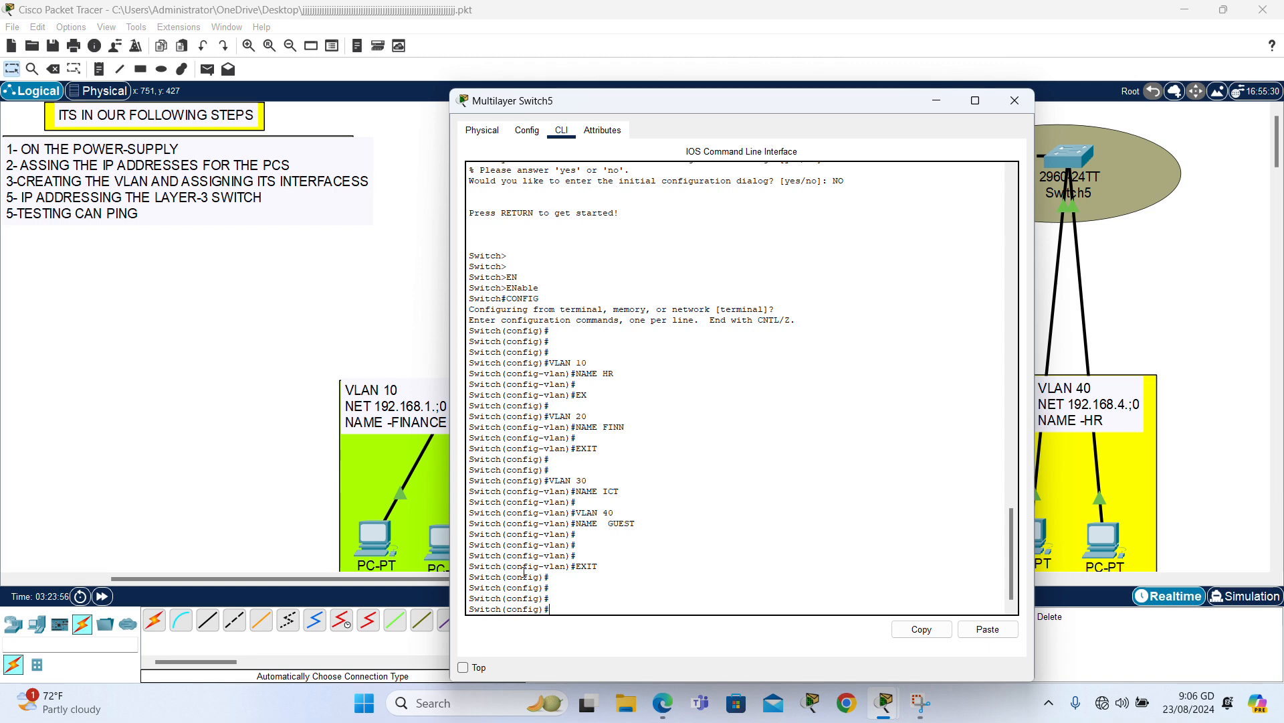
- Check in the topology which multilayer switch ports the PC links of each VLAN use
{"action": "left_click", "coordinate": [313, 372]}
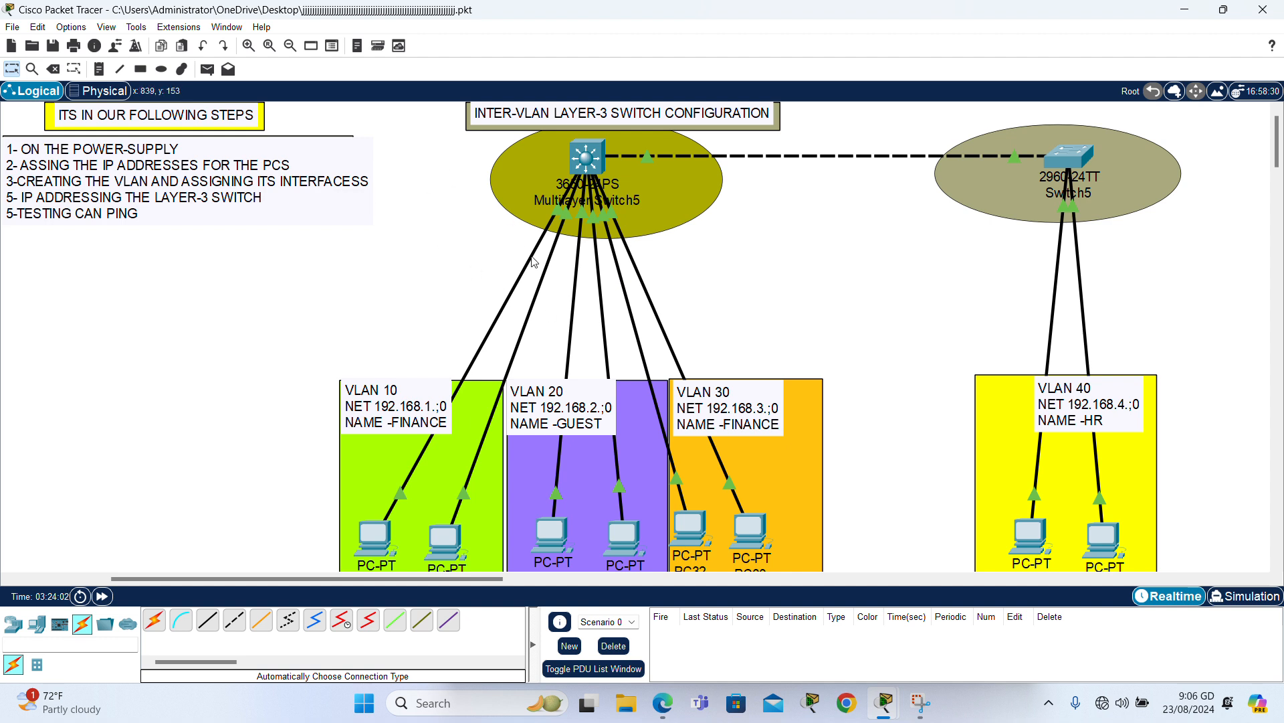
{"action": "mouse_move", "coordinate": [536, 250]}
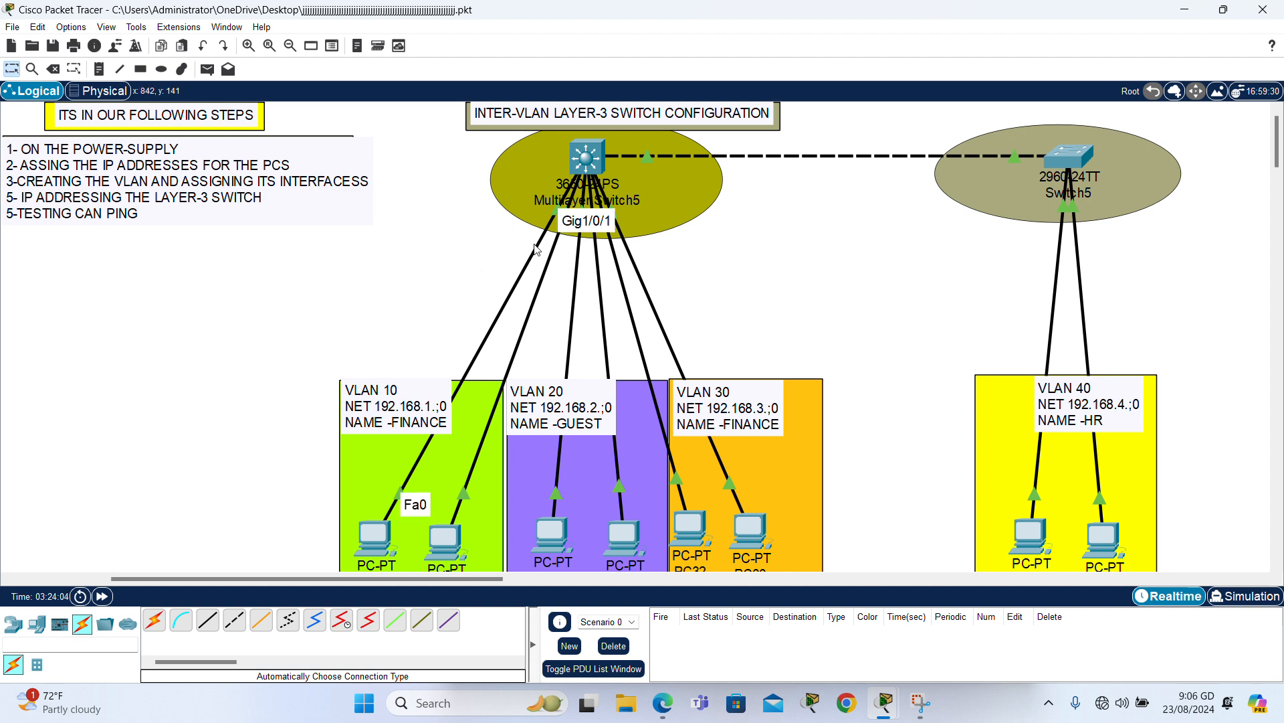
{"action": "mouse_move", "coordinate": [547, 271]}
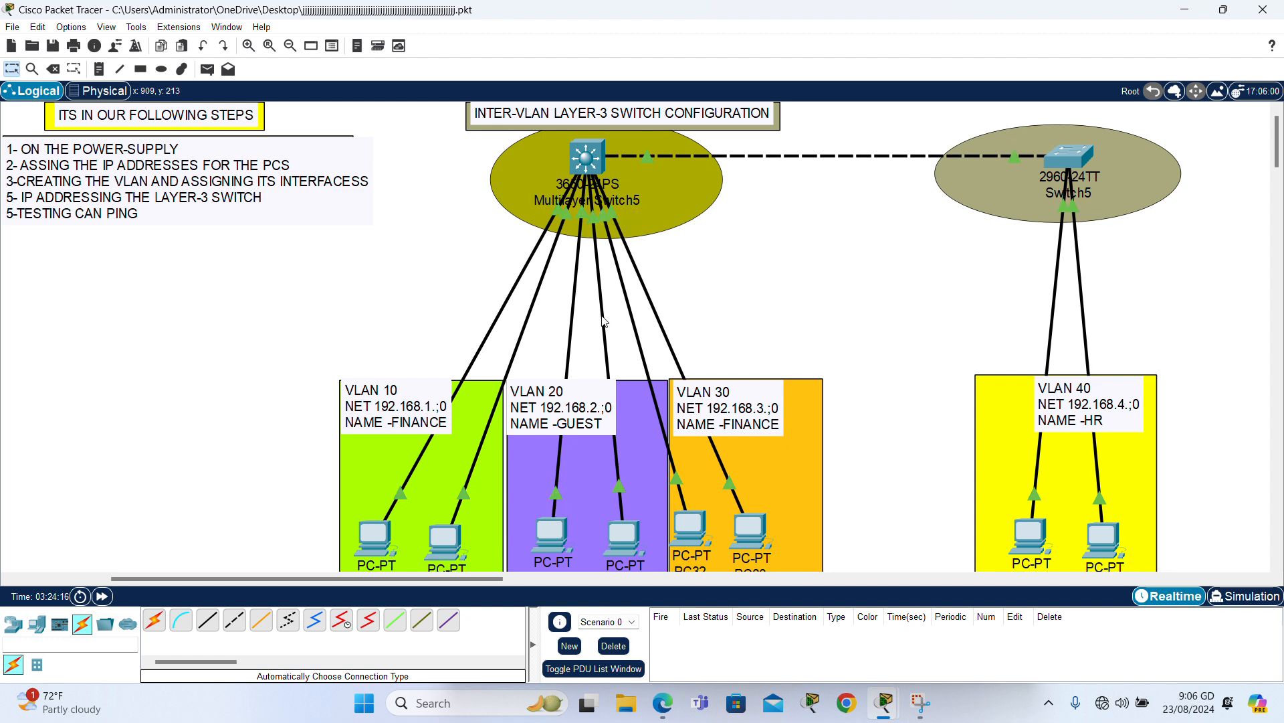
{"action": "mouse_move", "coordinate": [604, 321]}
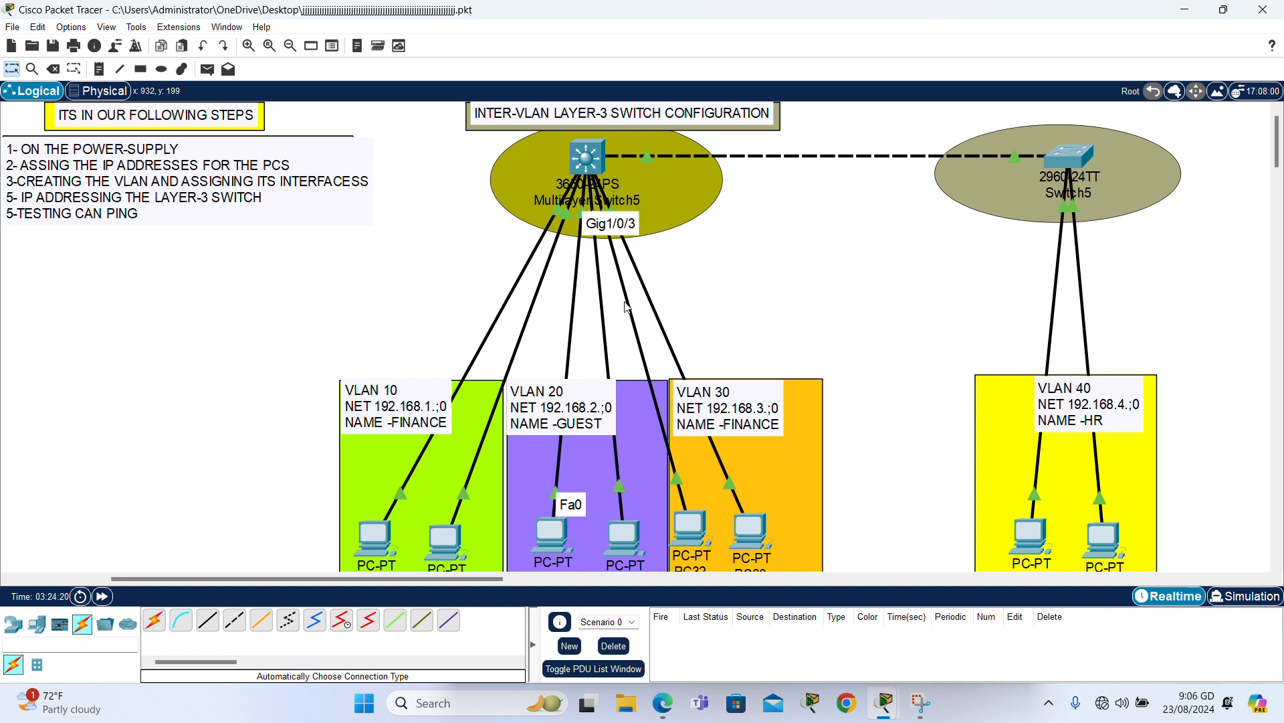
{"action": "mouse_move", "coordinate": [624, 301]}
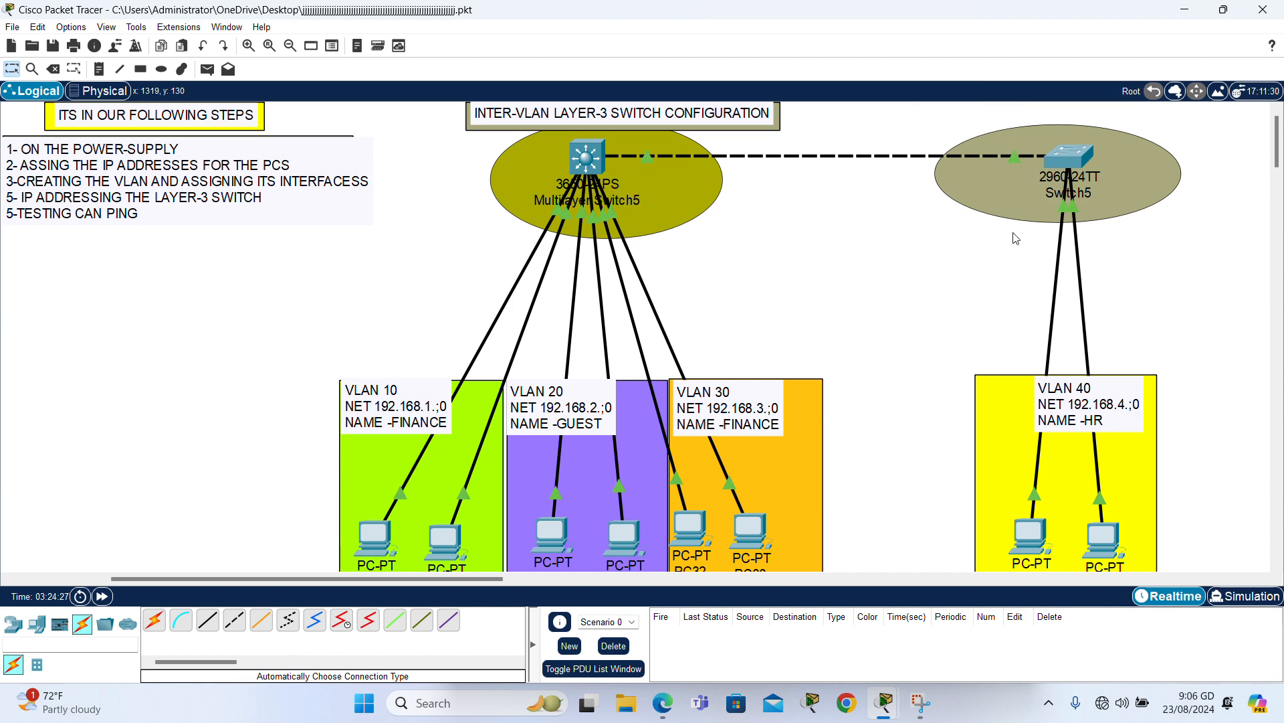
- Set the multilayer switch's interface range GIG1/0/1-2 to switchport access mode
{"action": "left_click", "coordinate": [585, 160]}
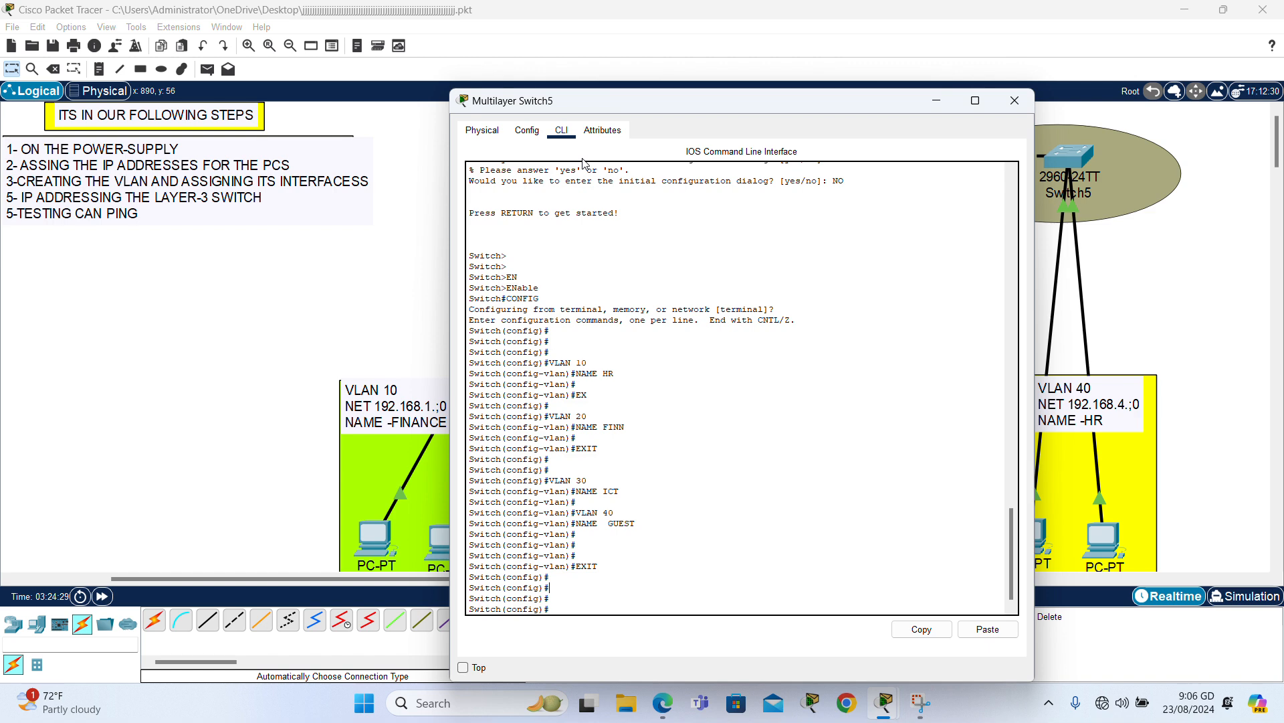
{"action": "key", "text": "Return"}
{"action": "key", "text": "Return"}
{"action": "type", "text": "INT"}
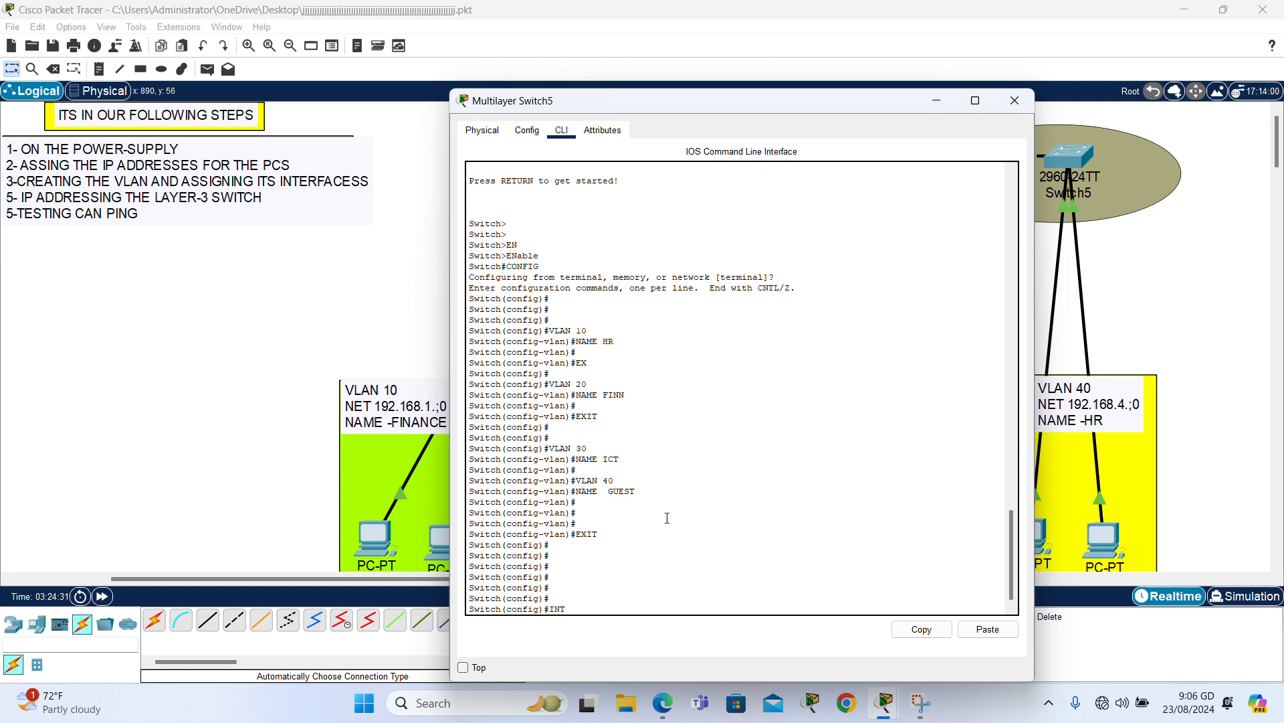
{"action": "key", "text": "Tab"}
{"action": "type", "text": "R"}
{"action": "key", "text": "Tab"}
{"action": "type", "text": "GIG"}
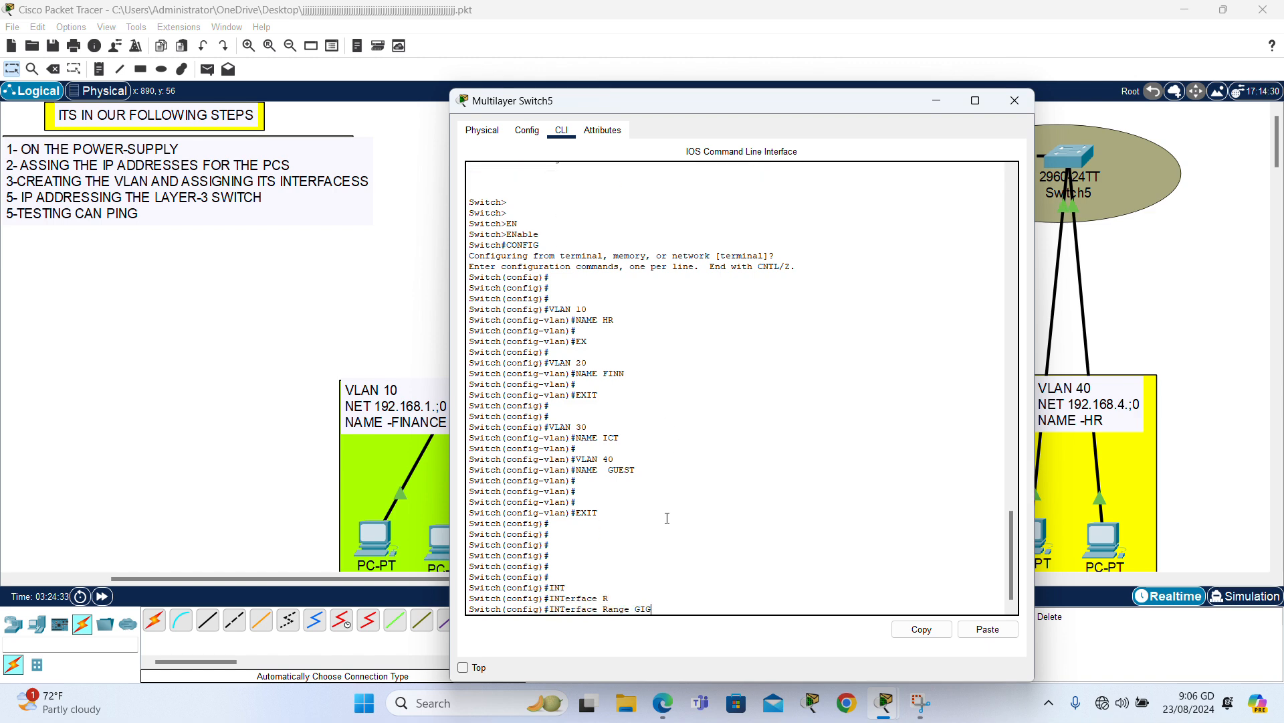
{"action": "type", "text": "1/0/1-2"}
{"action": "key", "text": "Return"}
{"action": "type", "text": "SW"}
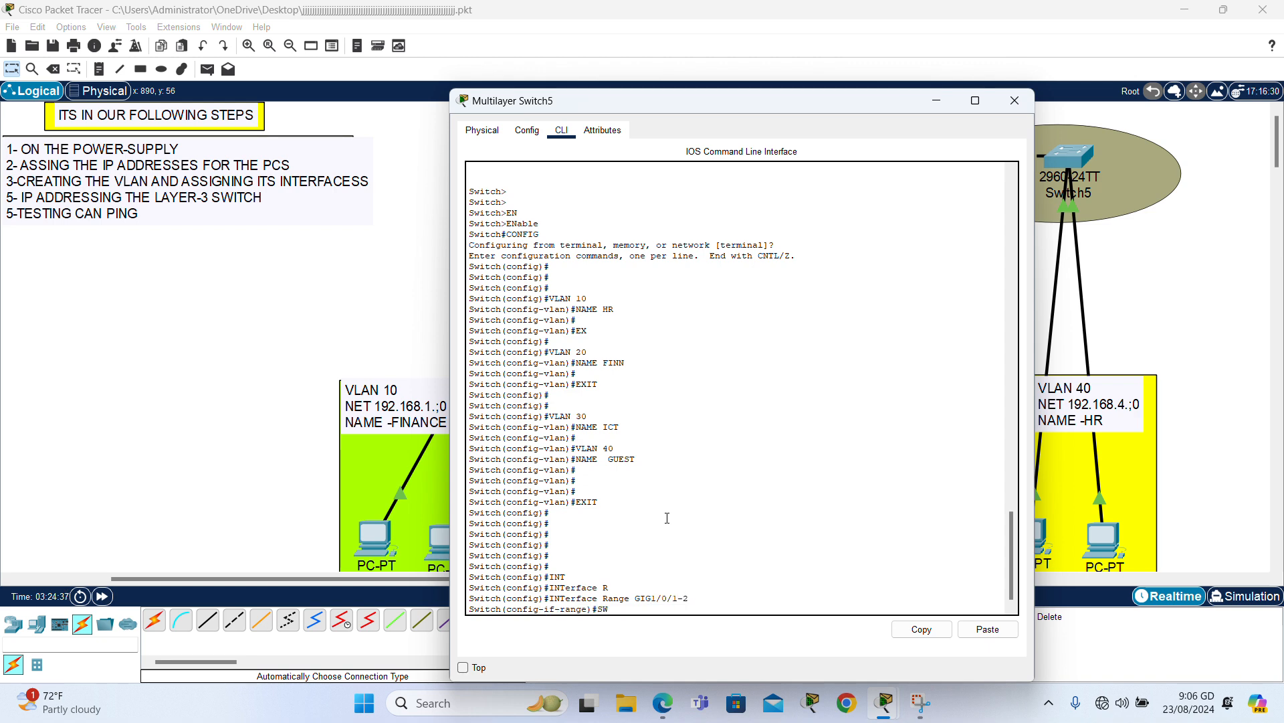
{"action": "key", "text": "Tab"}
{"action": "type", "text": "M"}
{"action": "key", "text": "Tab"}
{"action": "type", "text": "AC"}
{"action": "key", "text": "Tab"}
{"action": "key", "text": "Return"}
- Assign the interface range GIG1/0/1-2 to access VLAN 10 and return to global configuration mode
{"action": "type", "text": "SW"}
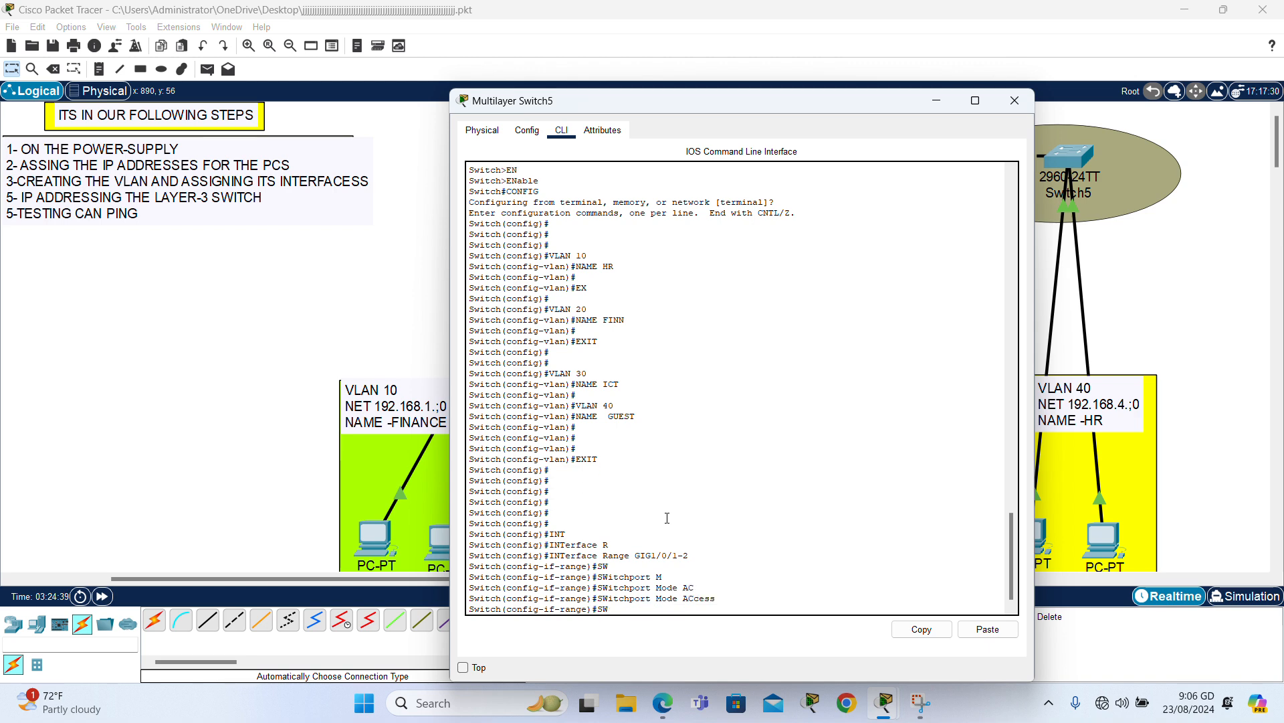
{"action": "key", "text": "Tab"}
{"action": "type", "text": "AC"}
{"action": "key", "text": "Tab"}
{"action": "type", "text": "VLAN 10"}
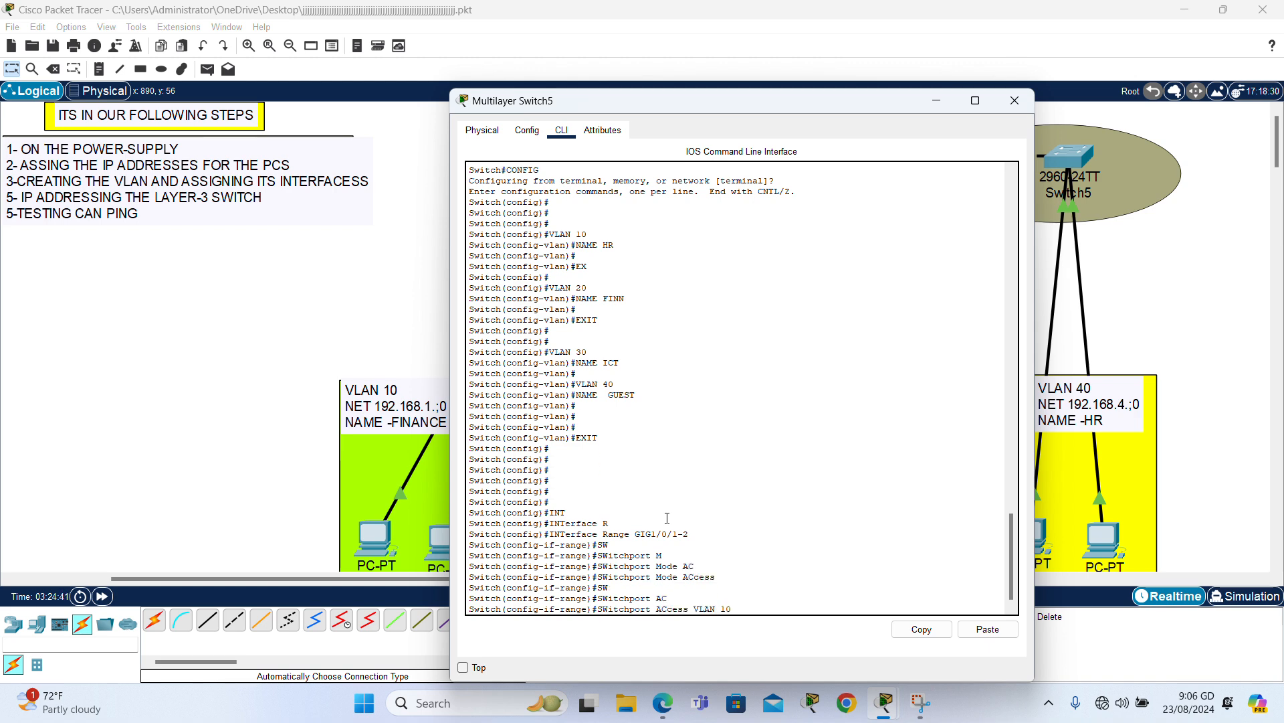
{"action": "key", "text": "Return"}
{"action": "key", "text": "Return"}
{"action": "type", "text": "EXI"}
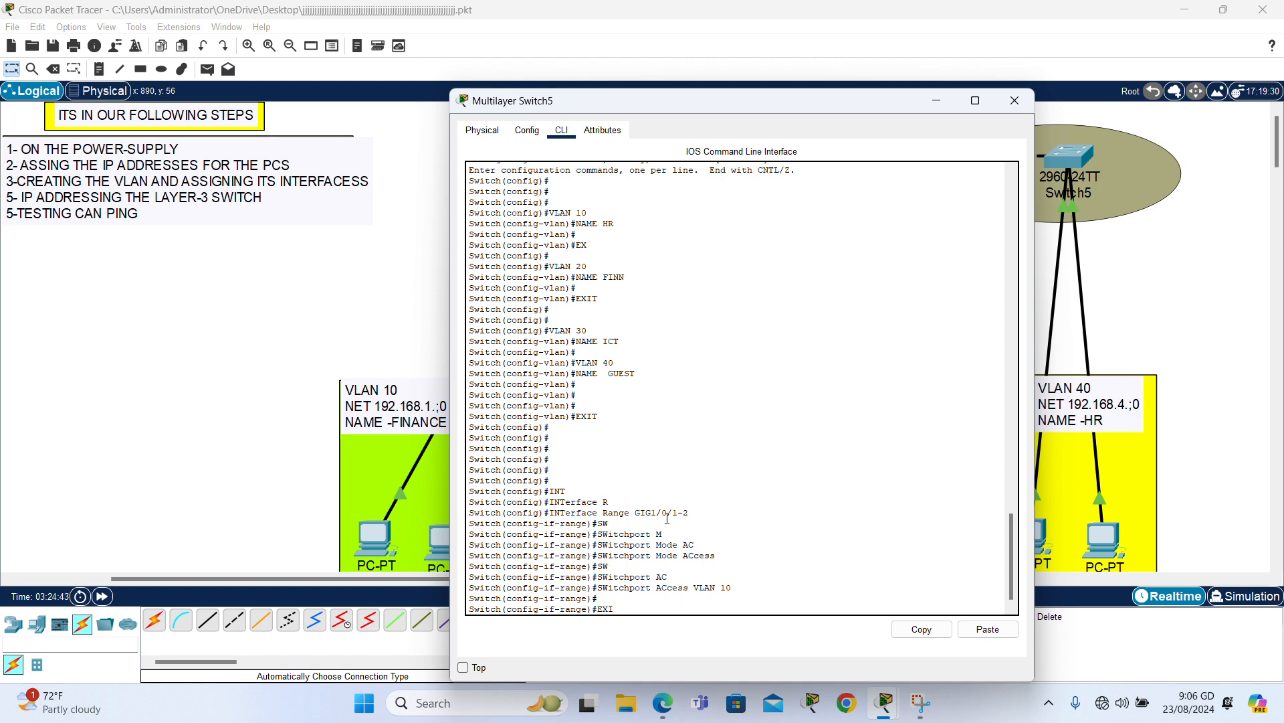
{"action": "type", "text": "T"}
{"action": "key", "text": "Return"}
{"action": "key", "text": "Return"}
{"action": "key", "text": "Return"}
- Check in the topology which multilayer switch port a VLAN 20 PC link uses and set interface range GIG1/0/3-4 to switchport access mode
{"action": "type", "text": "INT"}
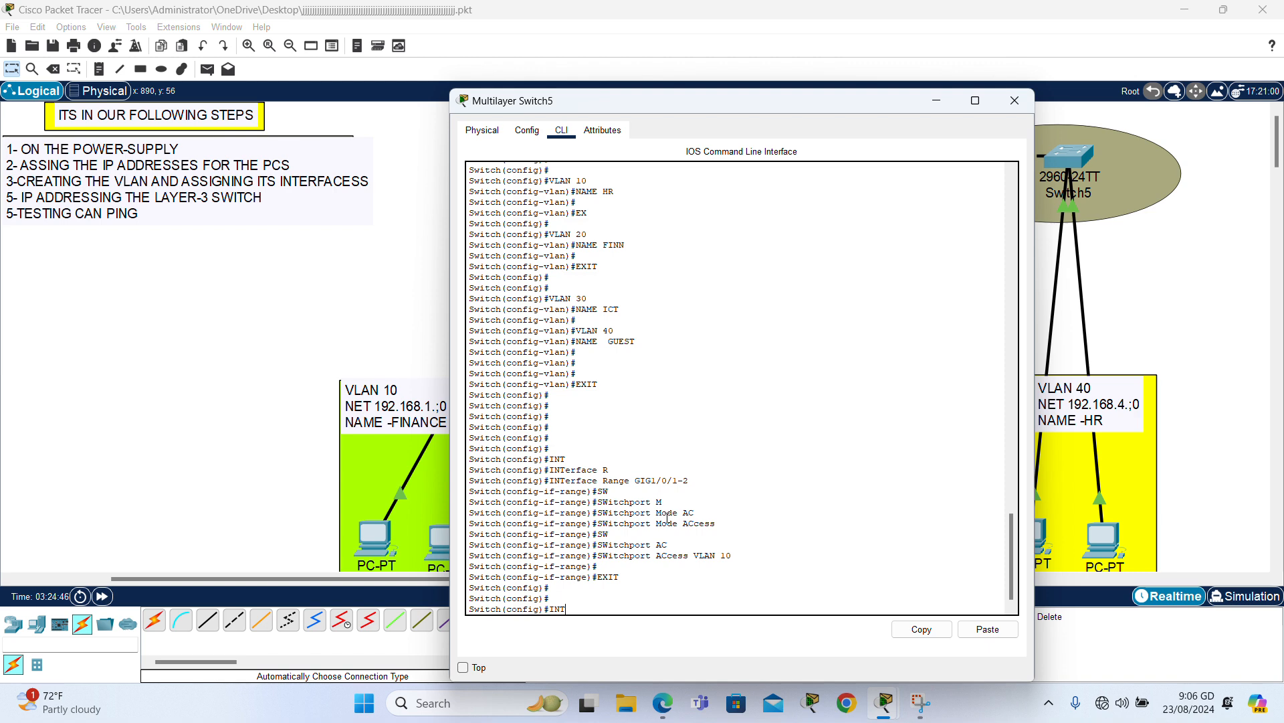
{"action": "key", "text": "Tab"}
{"action": "type", "text": "R"}
{"action": "key", "text": "Tab"}
{"action": "type", "text": "G"}
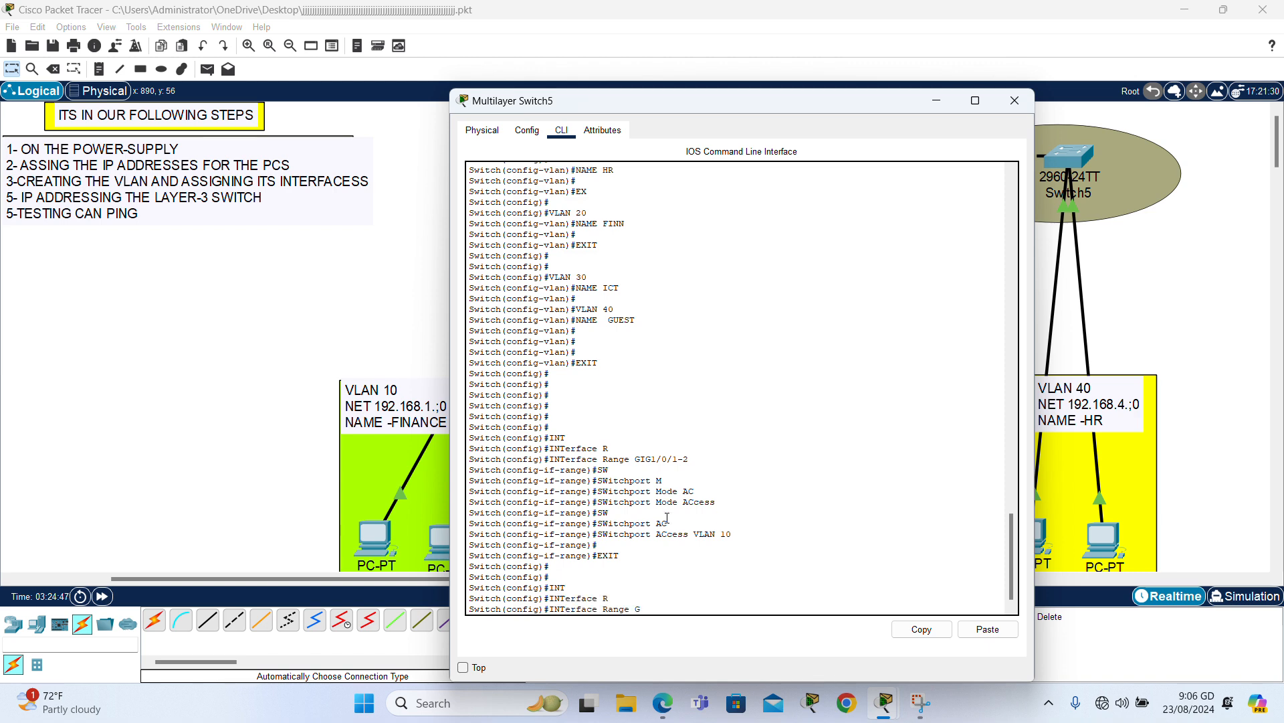
{"action": "type", "text": "IG1/0"}
{"action": "left_click", "coordinate": [16, 296]}
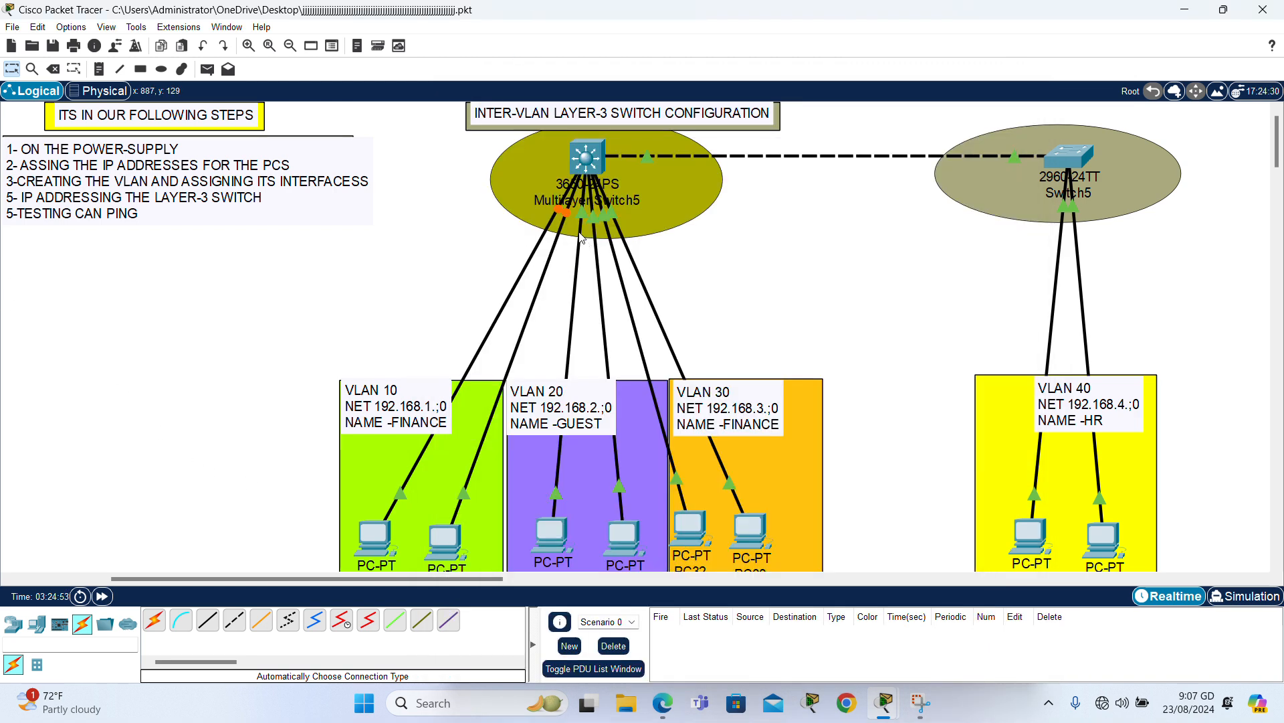
{"action": "mouse_move", "coordinate": [581, 237]}
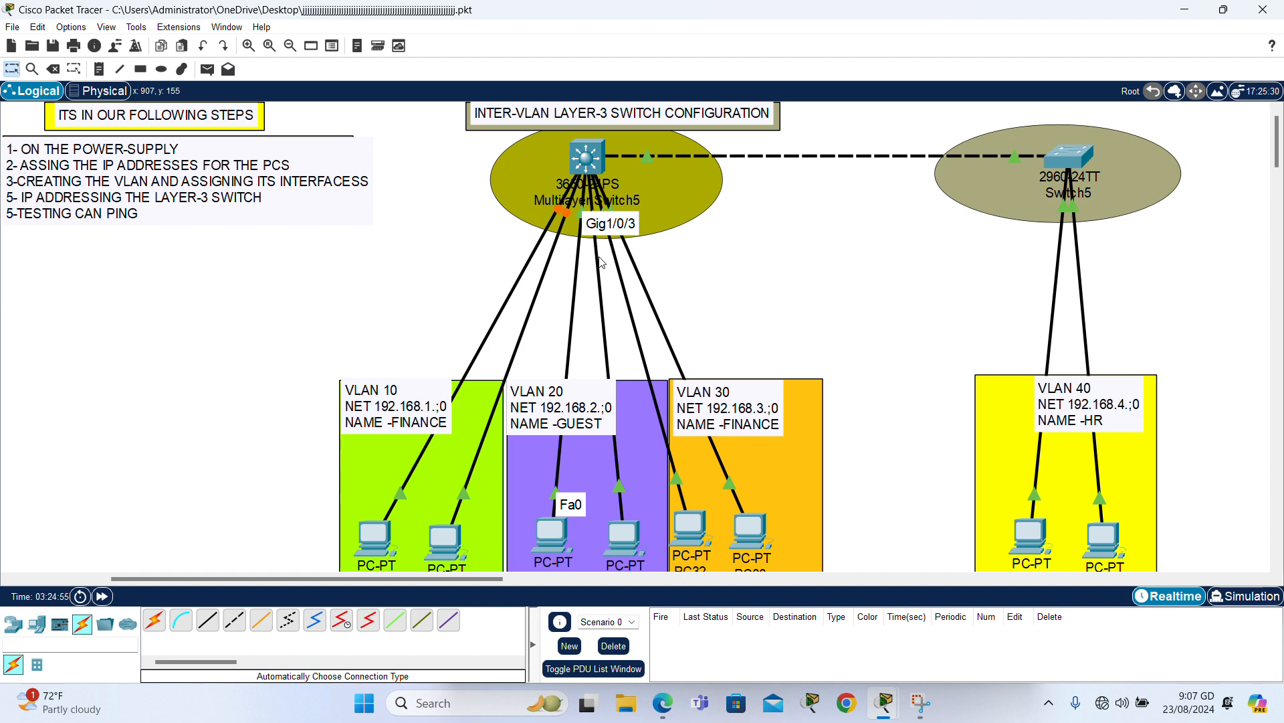
{"action": "left_click", "coordinate": [586, 164]}
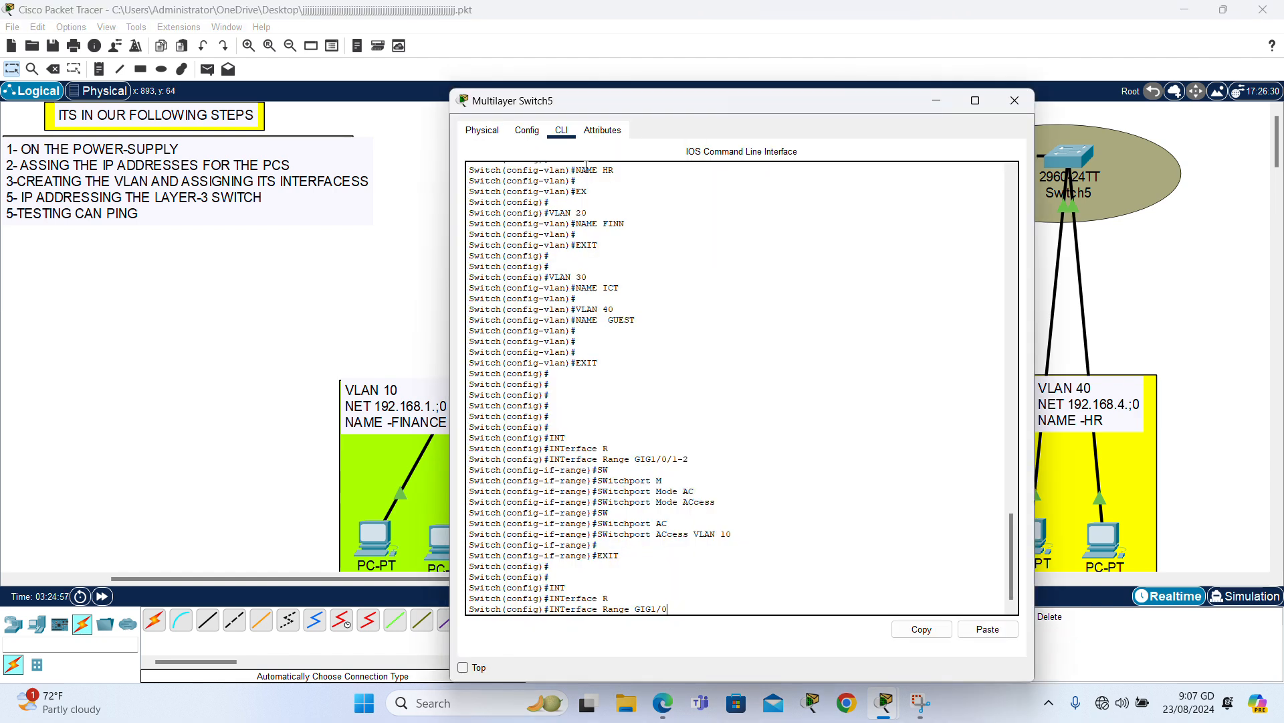
{"action": "type", "text": "/"}
{"action": "type", "text": "3-4"}
{"action": "key", "text": "Return"}
{"action": "type", "text": "SW"}
{"action": "key", "text": "Tab"}
{"action": "type", "text": "M"}
{"action": "key", "text": "Tab"}
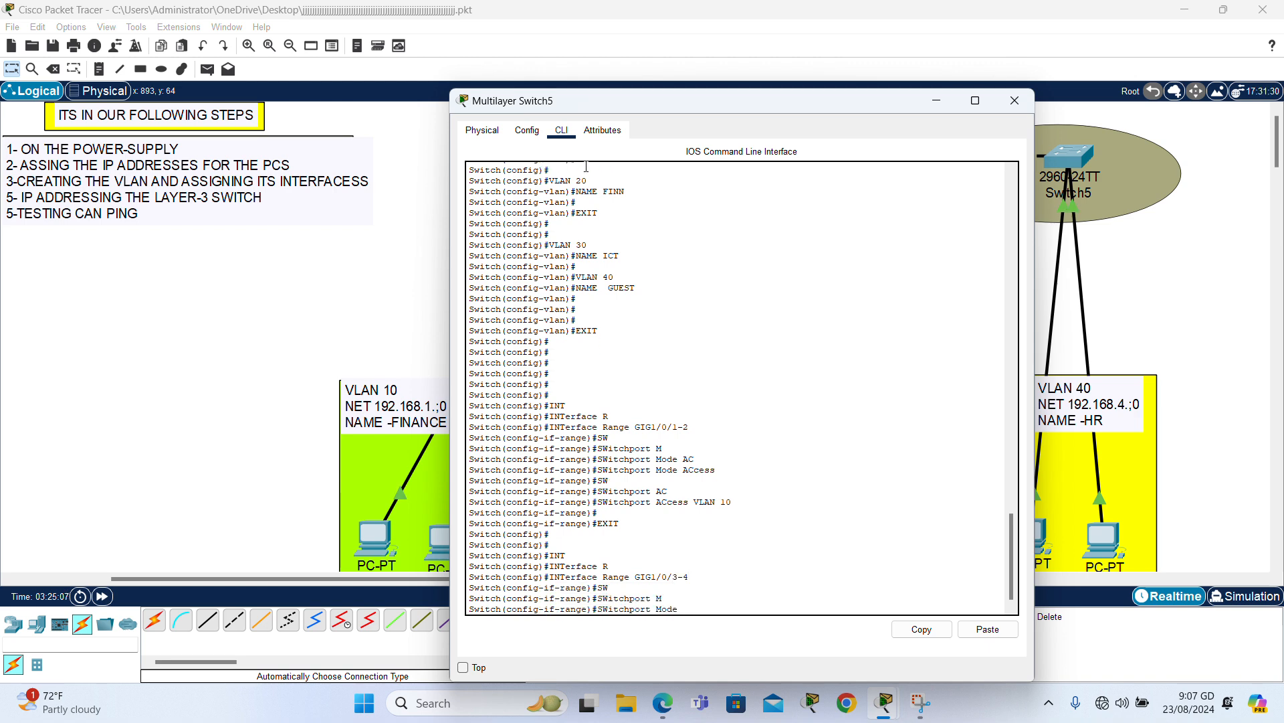
{"action": "type", "text": "AC"}
{"action": "key", "text": "Tab"}
{"action": "key", "text": "Return"}
- Assign the interface range GIG1/0/3-4 to access VLAN 20 and return to global configuration mode
{"action": "type", "text": "SW"}
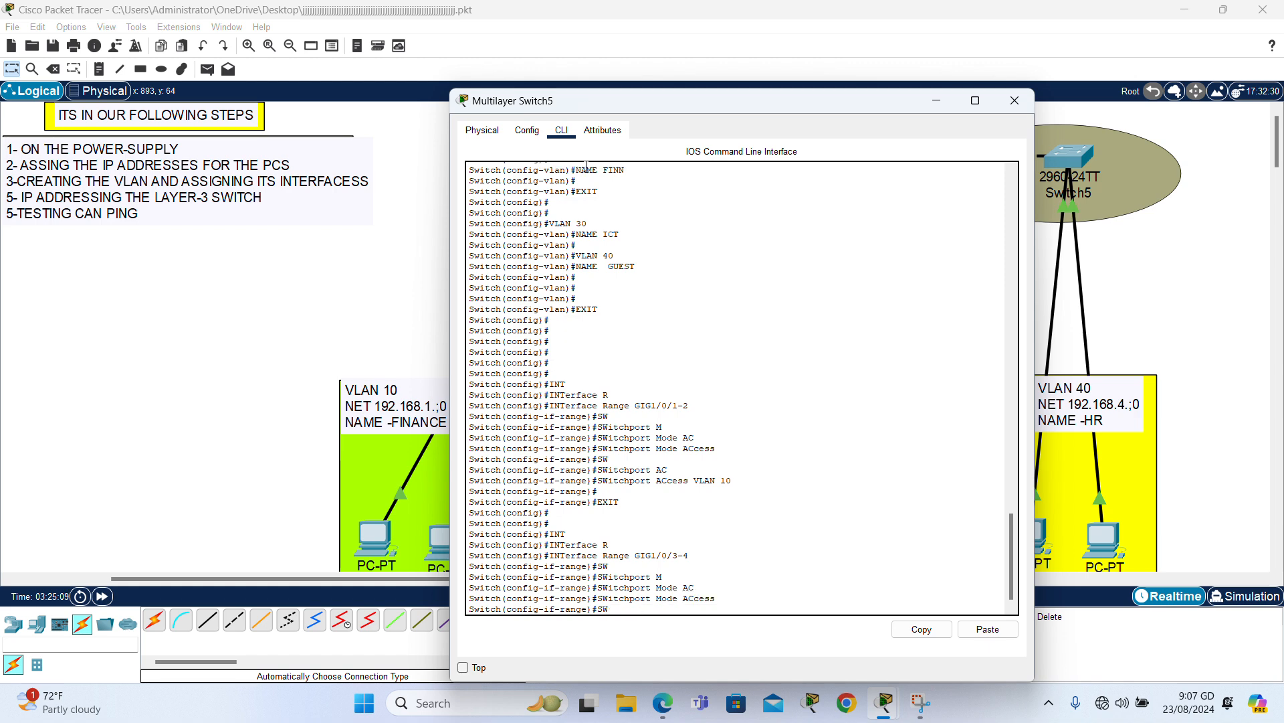
{"action": "key", "text": "Tab"}
{"action": "type", "text": "AC"}
{"action": "key", "text": "Tab"}
{"action": "type", "text": "VLAN 2"}
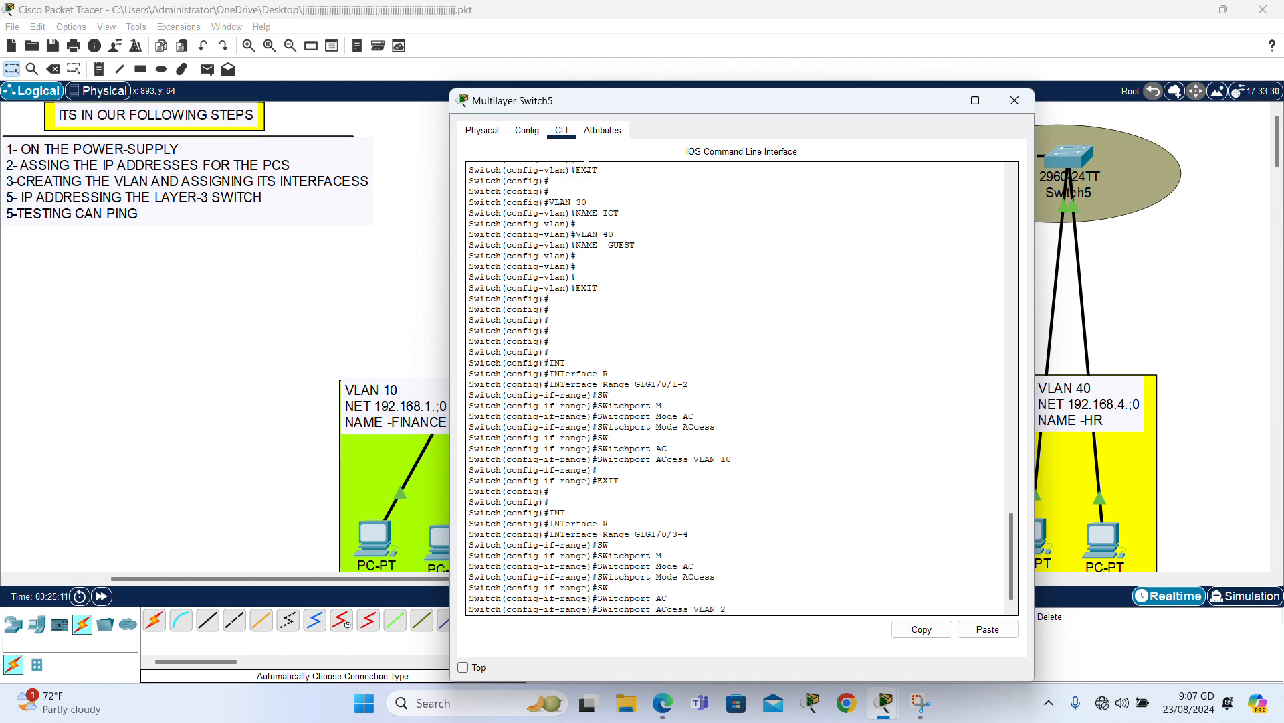
{"action": "type", "text": "0"}
{"action": "key", "text": "Return"}
{"action": "key", "text": "Return"}
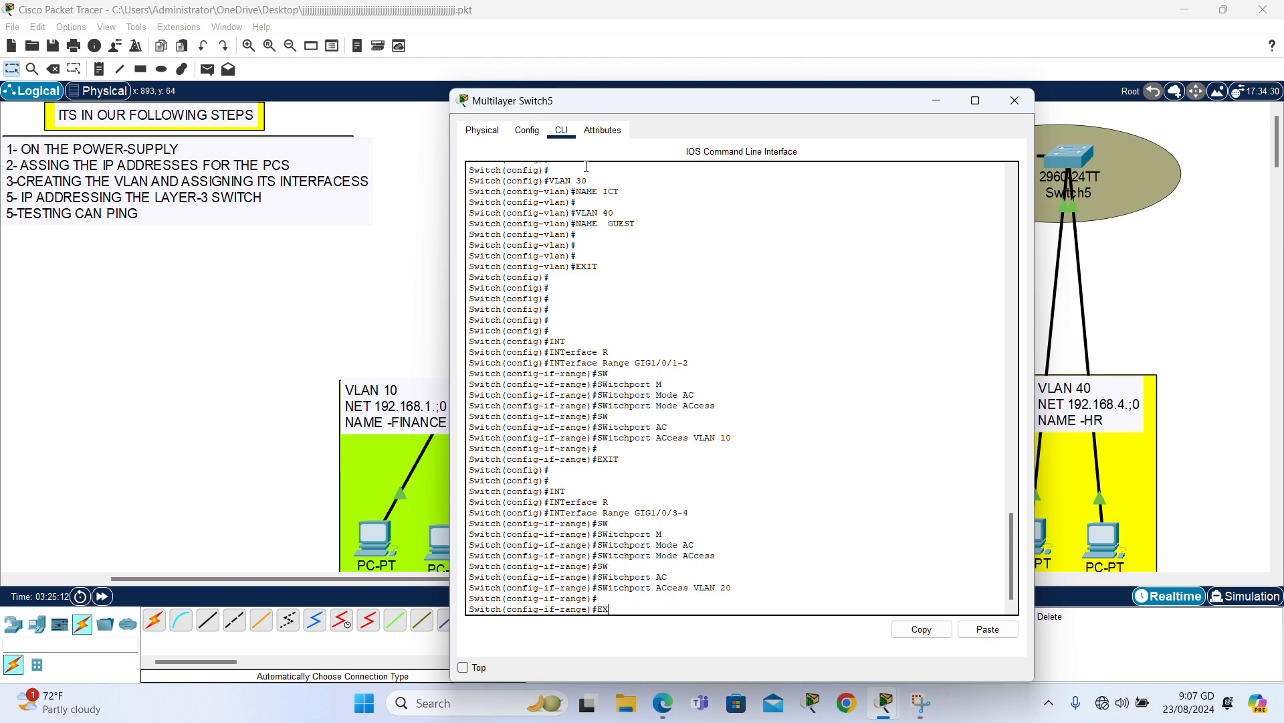
{"action": "type", "text": "EXIT"}
{"action": "key", "text": "Return"}
{"action": "key", "text": "Return"}
{"action": "key", "text": "Return"}
{"action": "key", "text": "Return"}
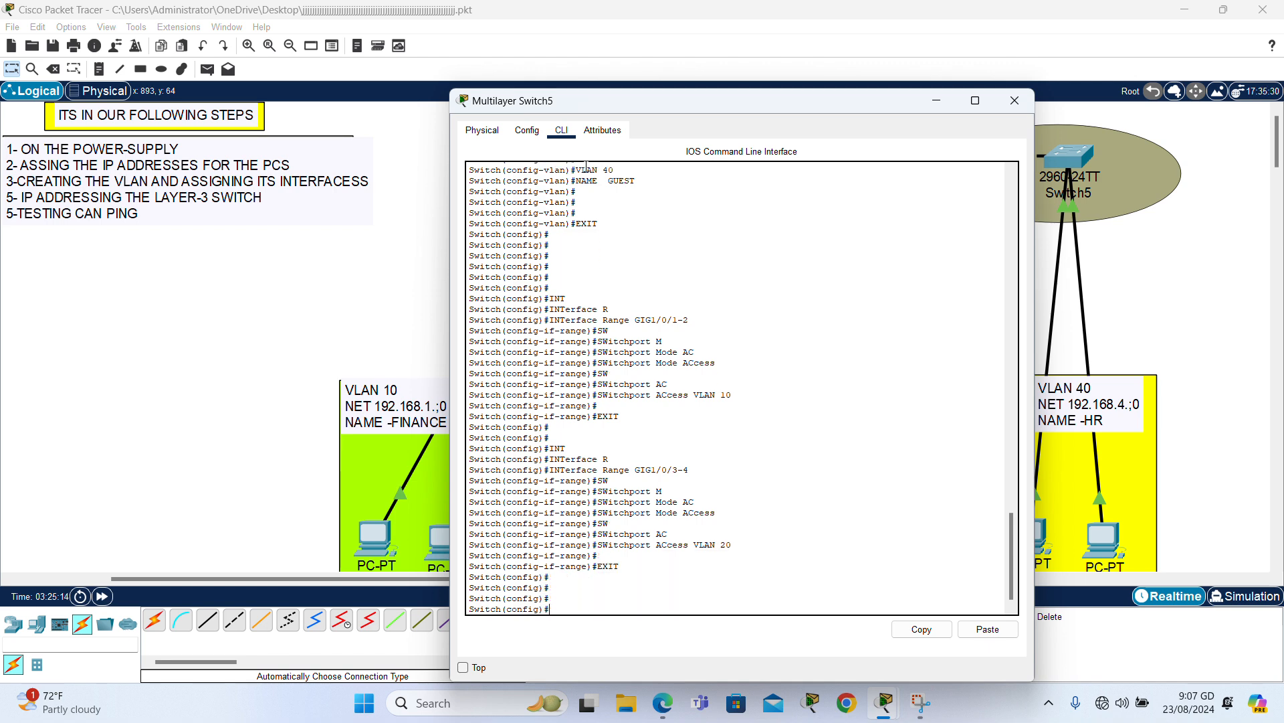
- Set the multilayer switch's interface range GIG1/0/5-6 to switchport access mode
{"action": "type", "text": "INT"}
{"action": "key", "text": "Tab"}
{"action": "type", "text": "R"}
{"action": "key", "text": "Tab"}
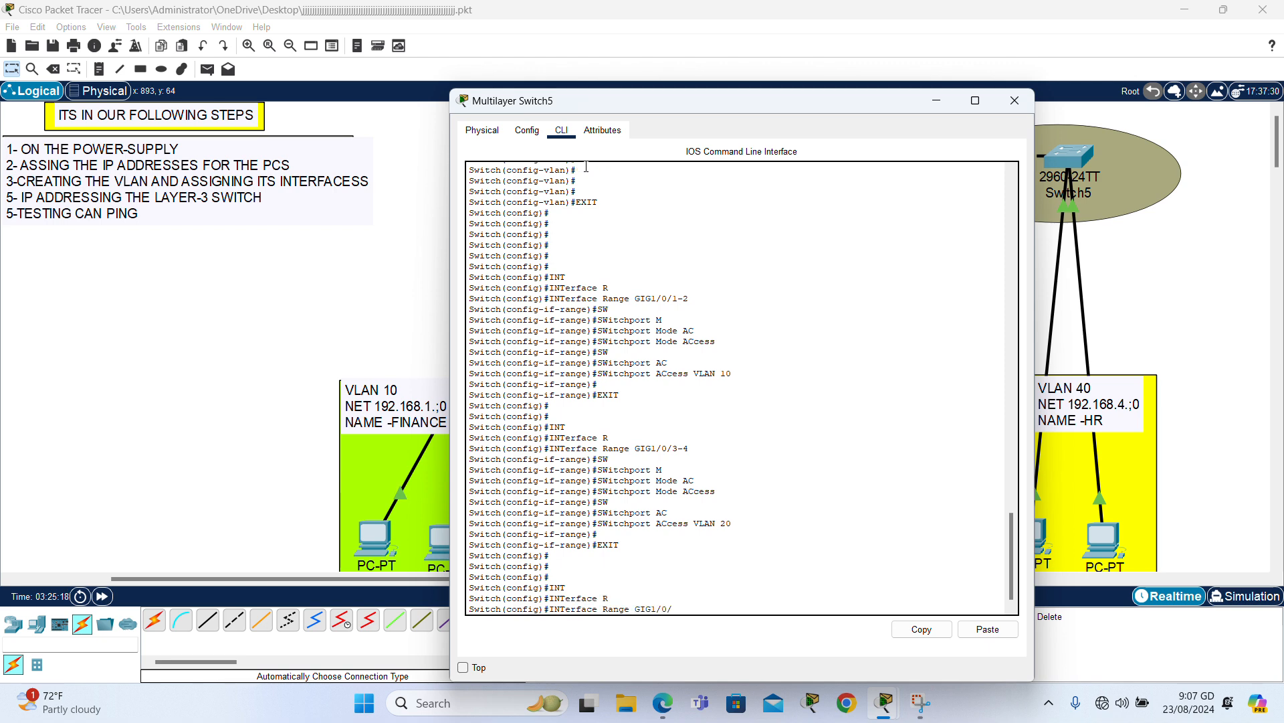
{"action": "type", "text": "GIG1/0/50"}
{"action": "key", "text": "BackSpace"}
{"action": "key", "text": "BackSpace"}
{"action": "type", "text": "-6"}
{"action": "key", "text": "Return"}
{"action": "type", "text": "SW"}
{"action": "key", "text": "Tab"}
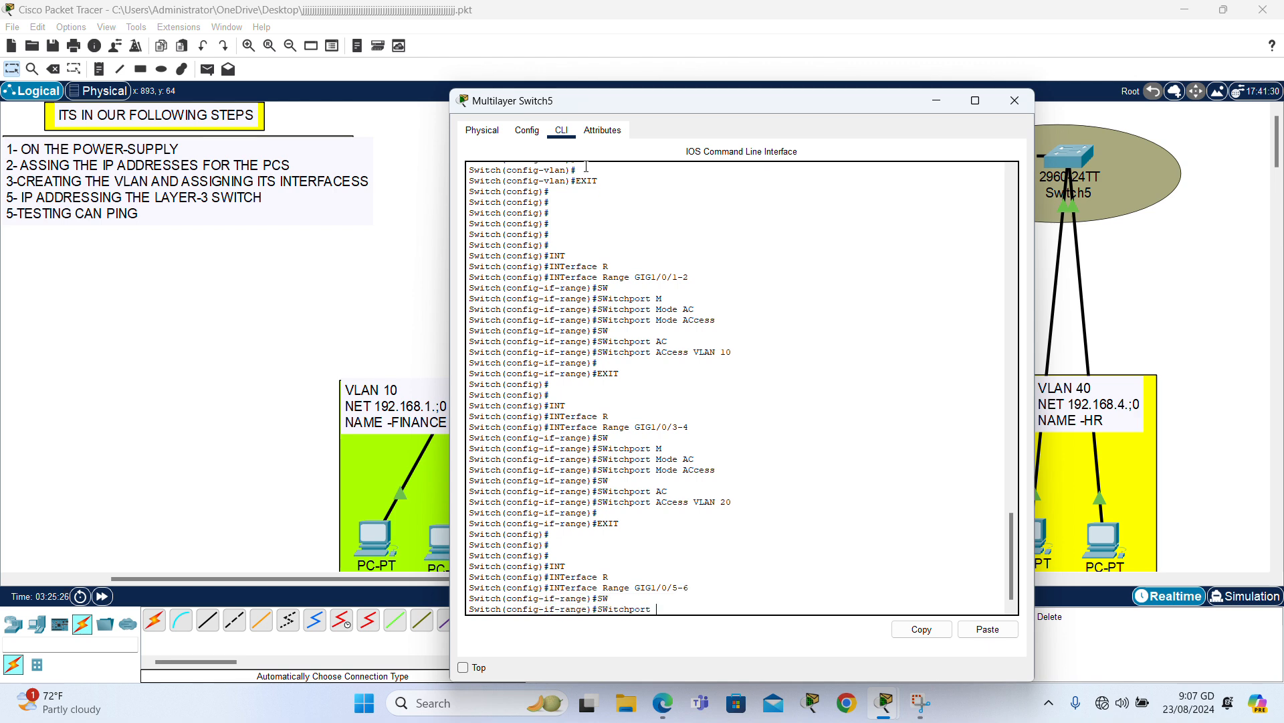
{"action": "type", "text": "M"}
{"action": "key", "text": "Tab"}
{"action": "type", "text": "AC"}
{"action": "key", "text": "Tab"}
{"action": "key", "text": "Return"}
- Assign the interface range GIG1/0/5-6 to access VLAN 30 and return to global configuration mode
{"action": "type", "text": "SW"}
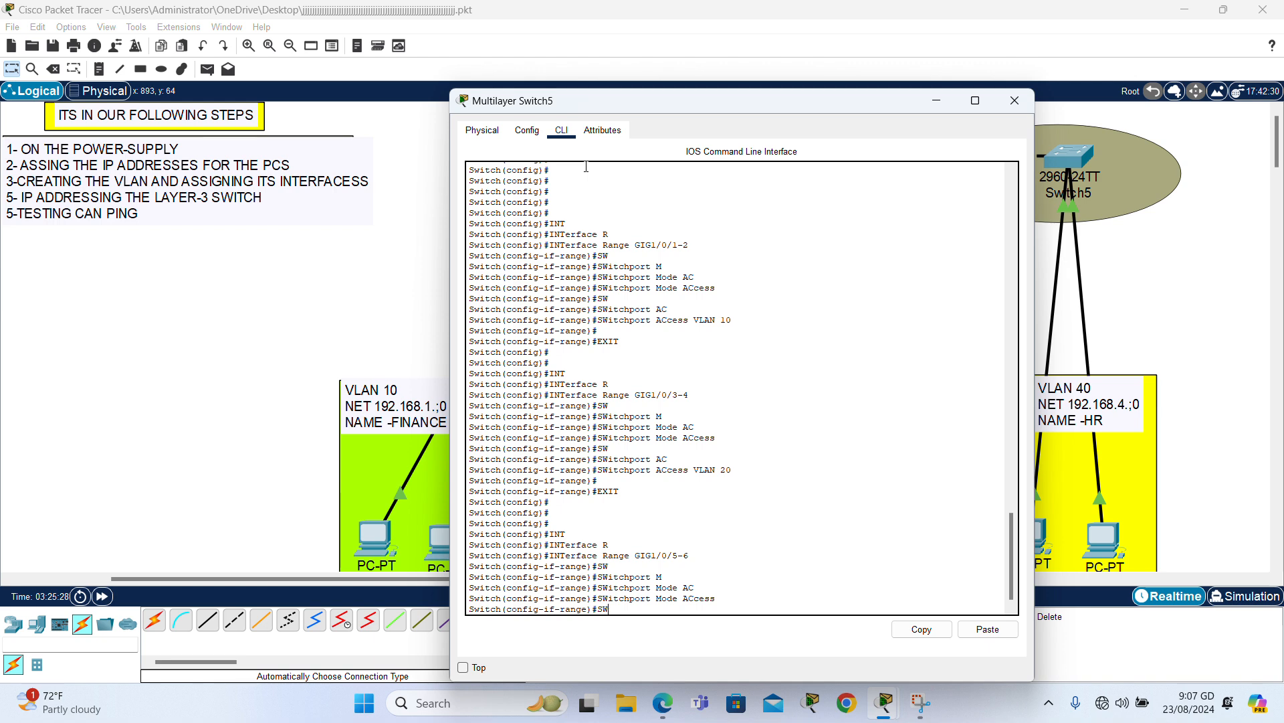
{"action": "key", "text": "Tab"}
{"action": "type", "text": "AC"}
{"action": "key", "text": "Tab"}
{"action": "type", "text": "VLAN "}
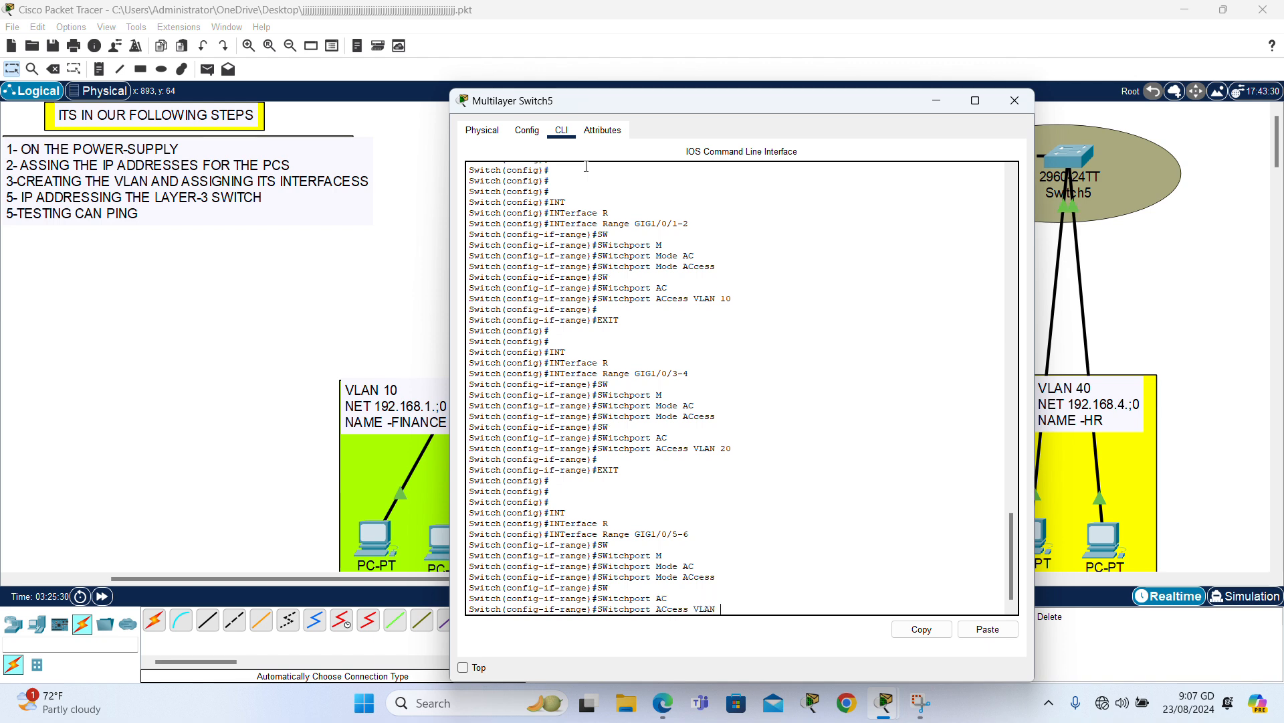
{"action": "type", "text": "30"}
{"action": "key", "text": "Return"}
{"action": "key", "text": "Return"}
{"action": "type", "text": "EX"}
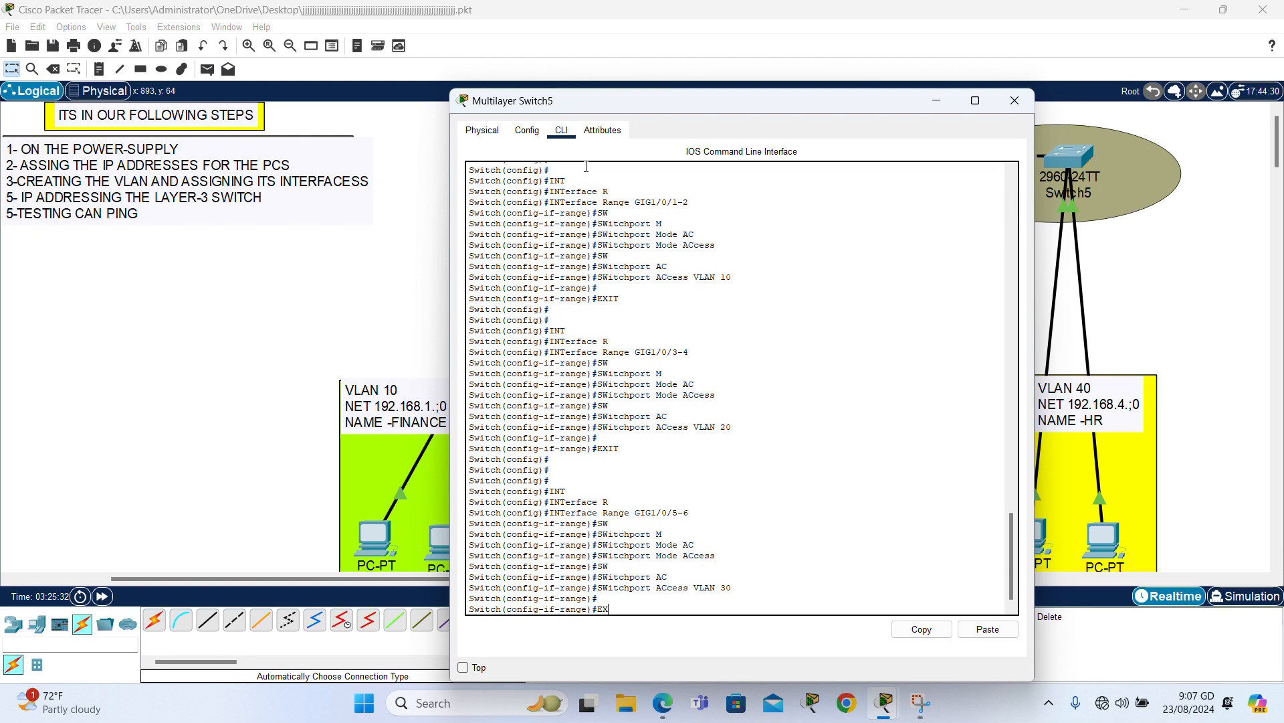
{"action": "type", "text": "IT"}
{"action": "key", "text": "Return"}
{"action": "key", "text": "Return"}
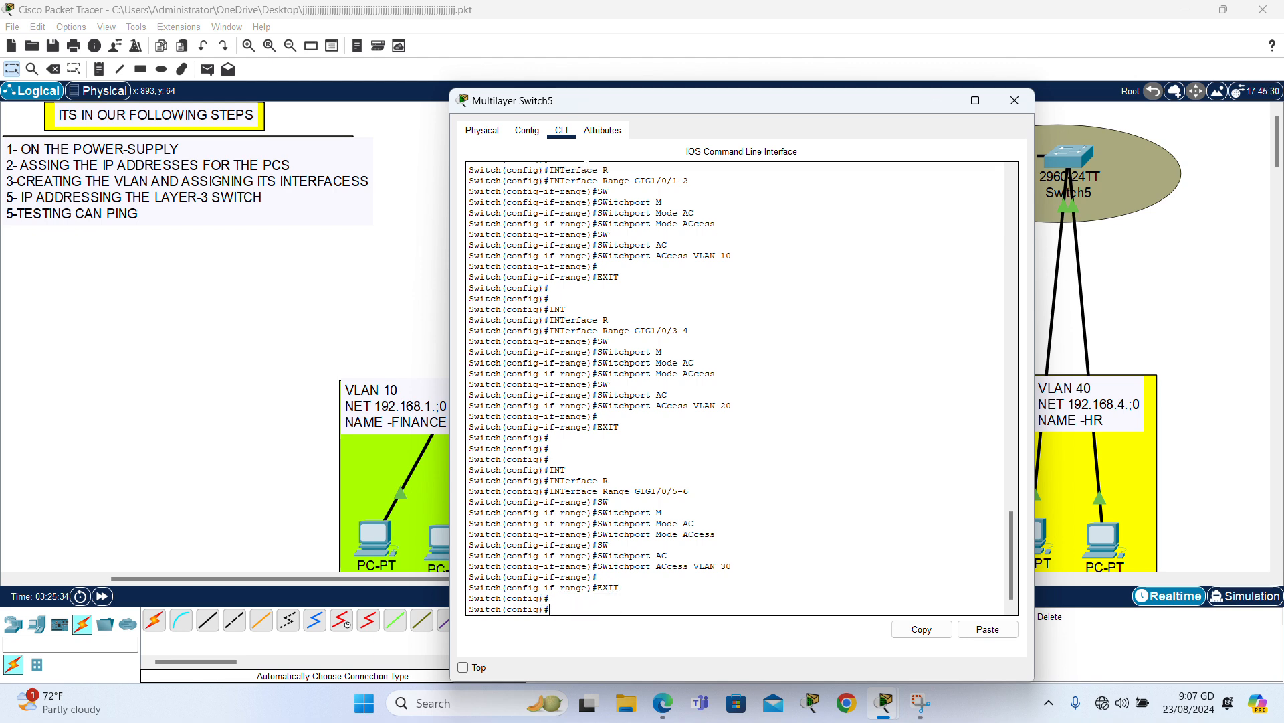
- Save the multilayer switch's configuration with DO WR and close its device window
{"action": "type", "text": "DO WR"}
{"action": "key", "text": "Return"}
{"action": "key", "text": "Return"}
{"action": "key", "text": "Return"}
{"action": "key", "text": "Return"}
{"action": "key", "text": "Return"}
{"action": "key", "text": "Return"}
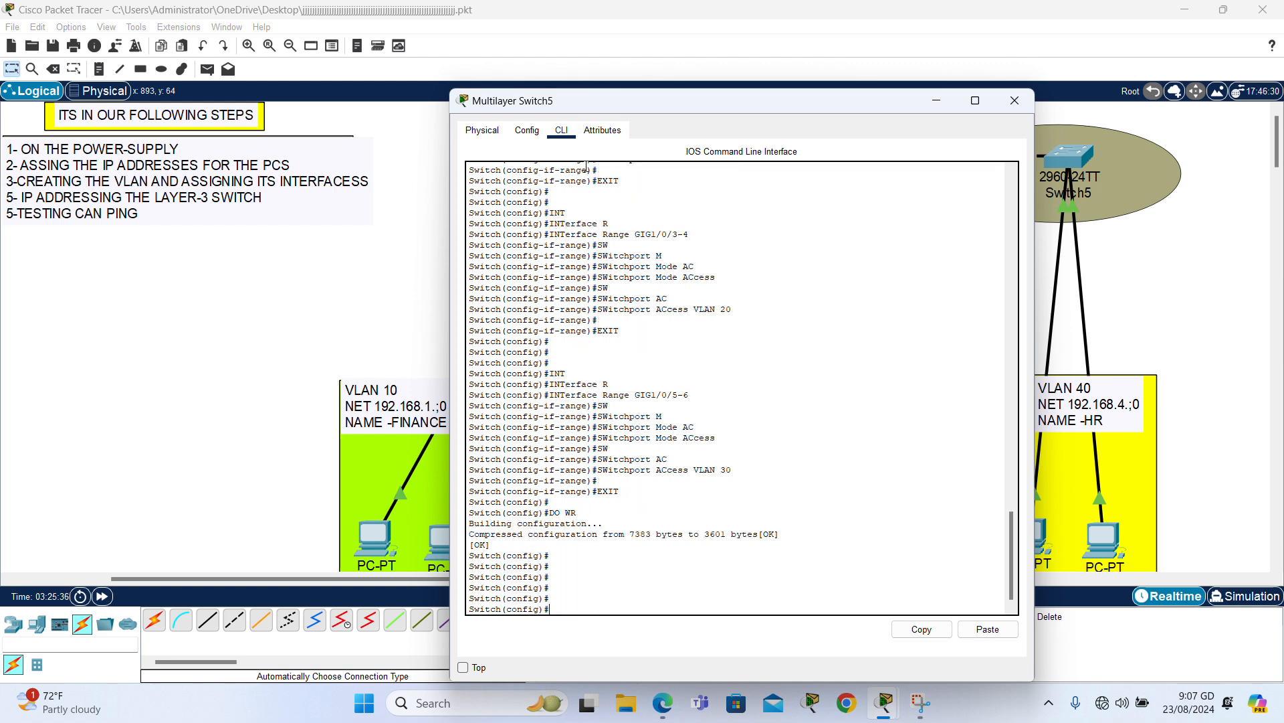
{"action": "left_click", "coordinate": [1015, 101]}
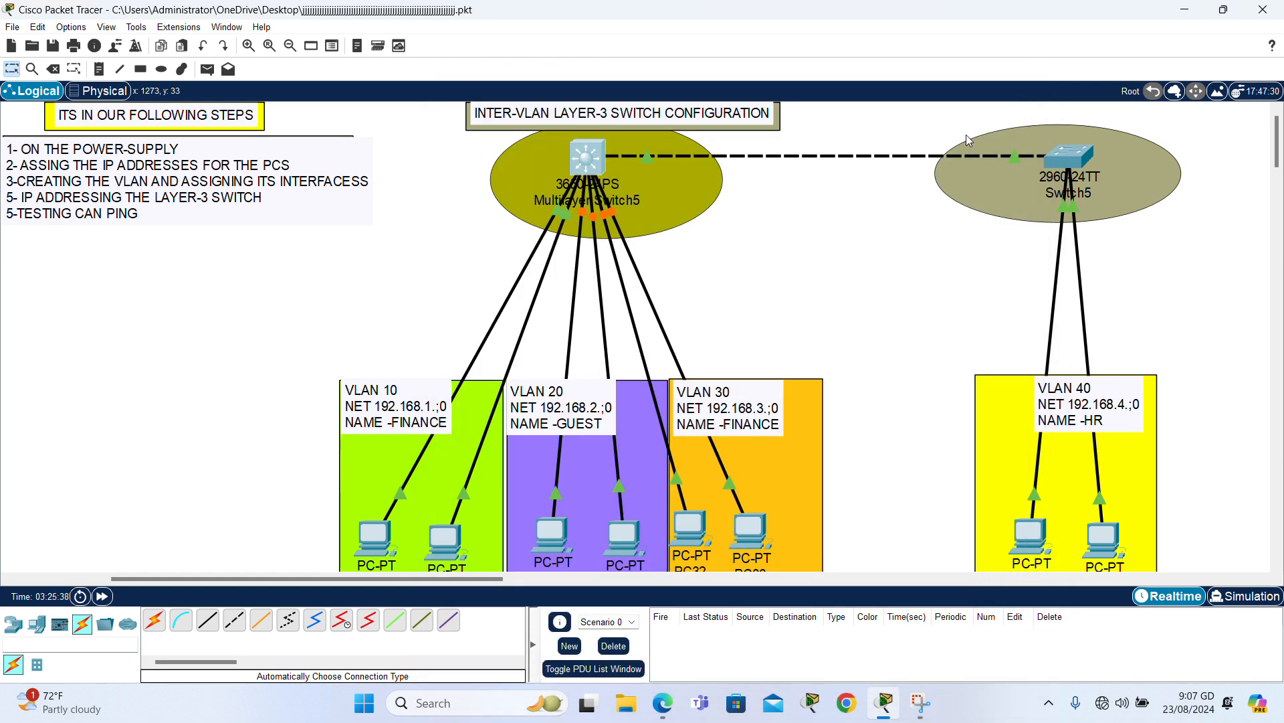
- Open the command line of the 2960 switch (Switch5) and enter global configuration mode
{"action": "left_click", "coordinate": [1074, 164]}
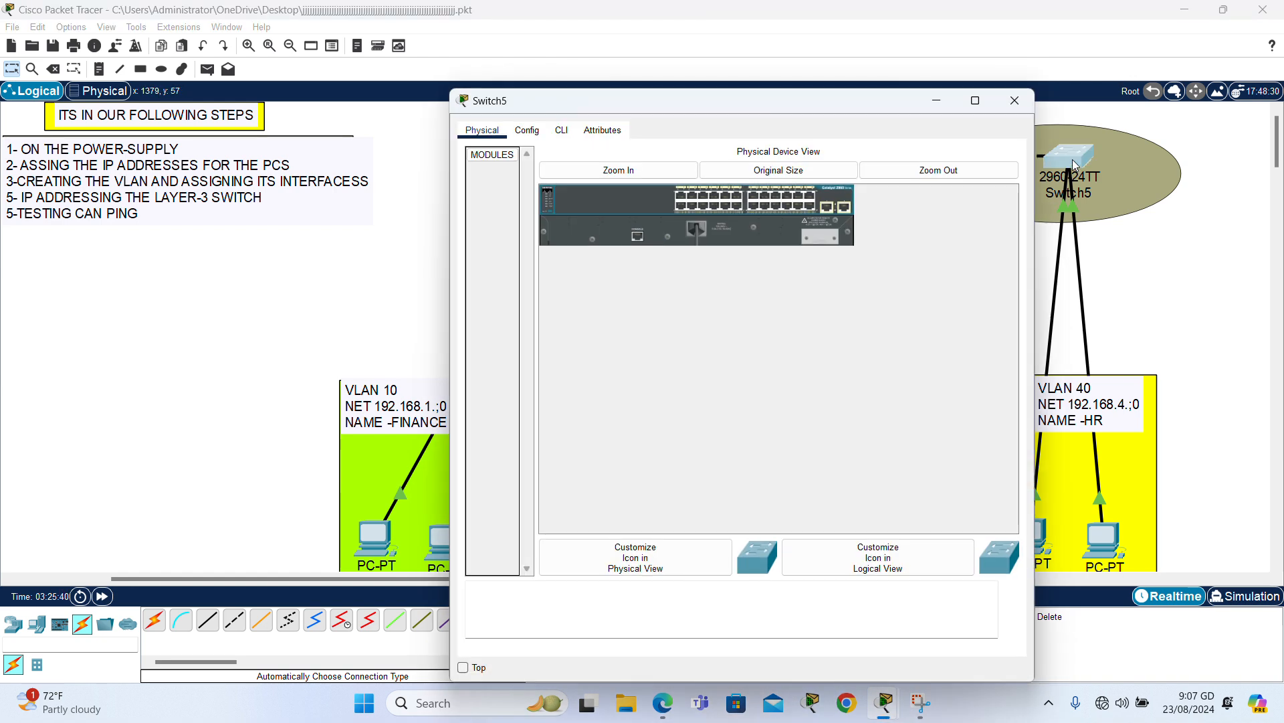
{"action": "left_click", "coordinate": [562, 131]}
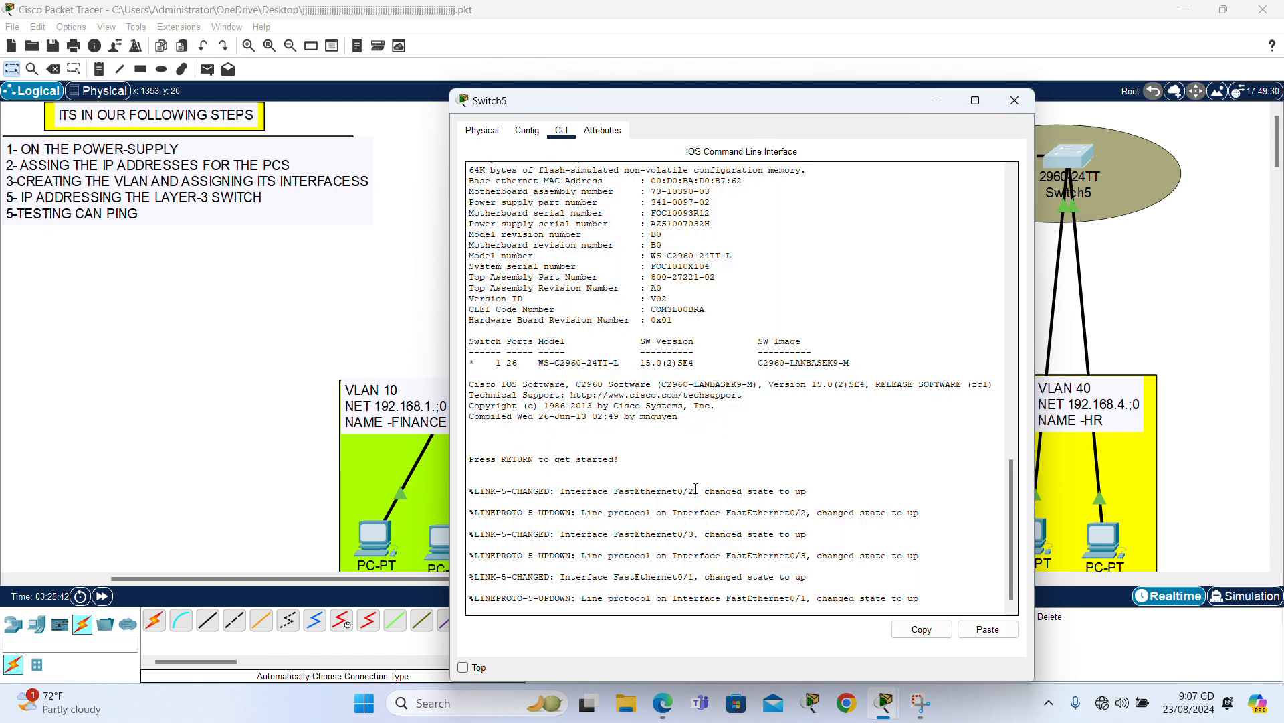
{"action": "key", "text": "Return"}
{"action": "key", "text": "Return"}
{"action": "key", "text": "Return"}
{"action": "key", "text": "Return"}
{"action": "key", "text": "Return"}
{"action": "type", "text": "EN"}
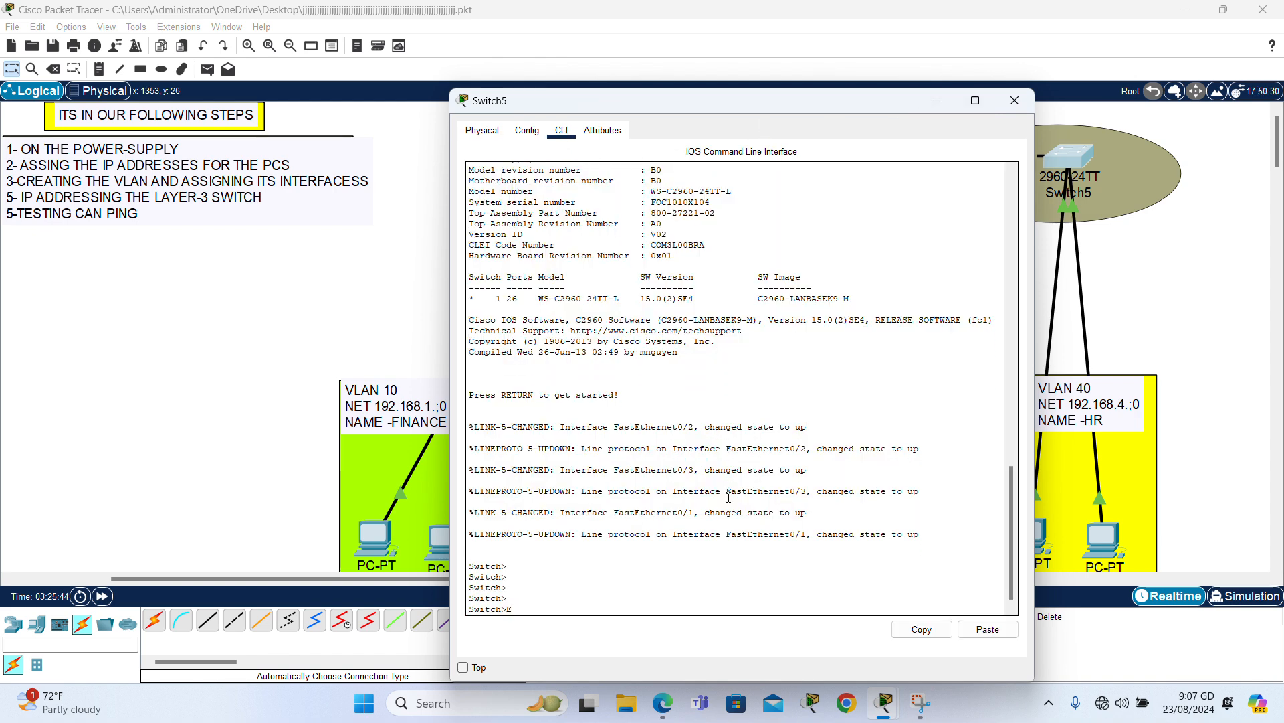
{"action": "key", "text": "Tab"}
{"action": "key", "text": "Return"}
{"action": "type", "text": "CONFIG"}
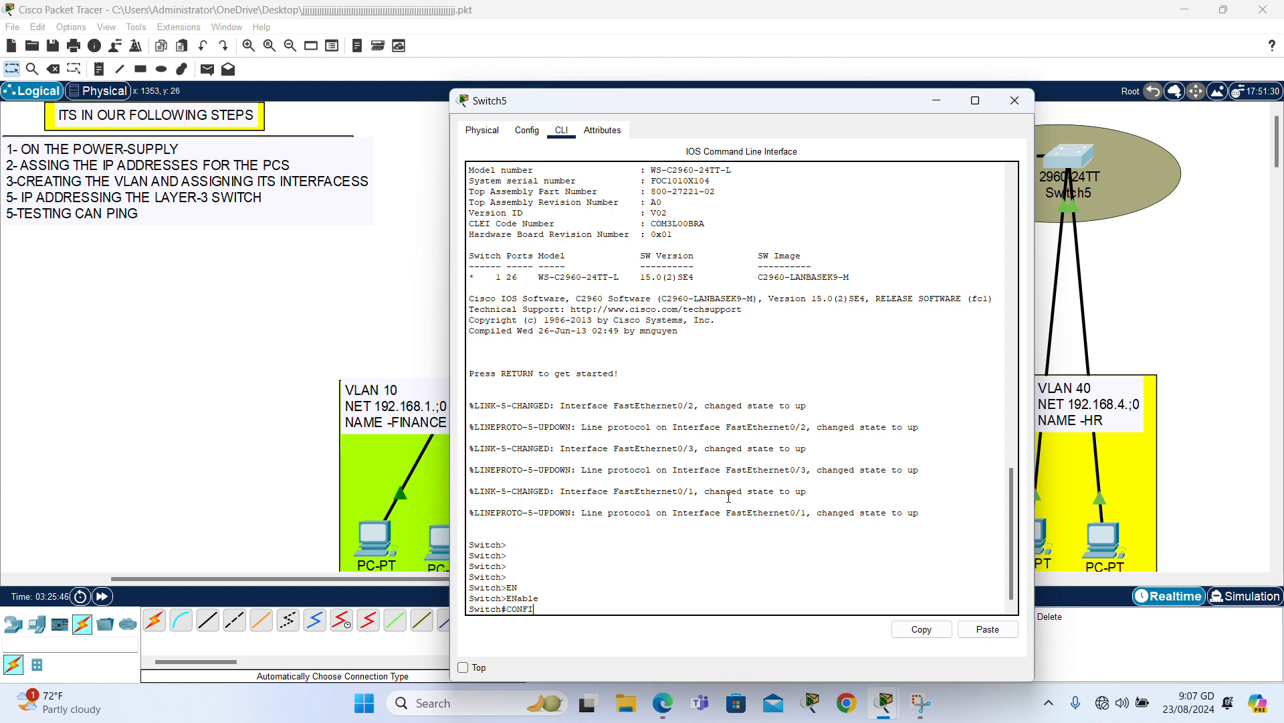
{"action": "key", "text": "Return"}
{"action": "key", "text": "Return"}
{"action": "key", "text": "Return"}
- Create VLAN 40 on Switch5 with the name LOGISTIC and return to global configuration mode
{"action": "type", "text": "VLAN"}
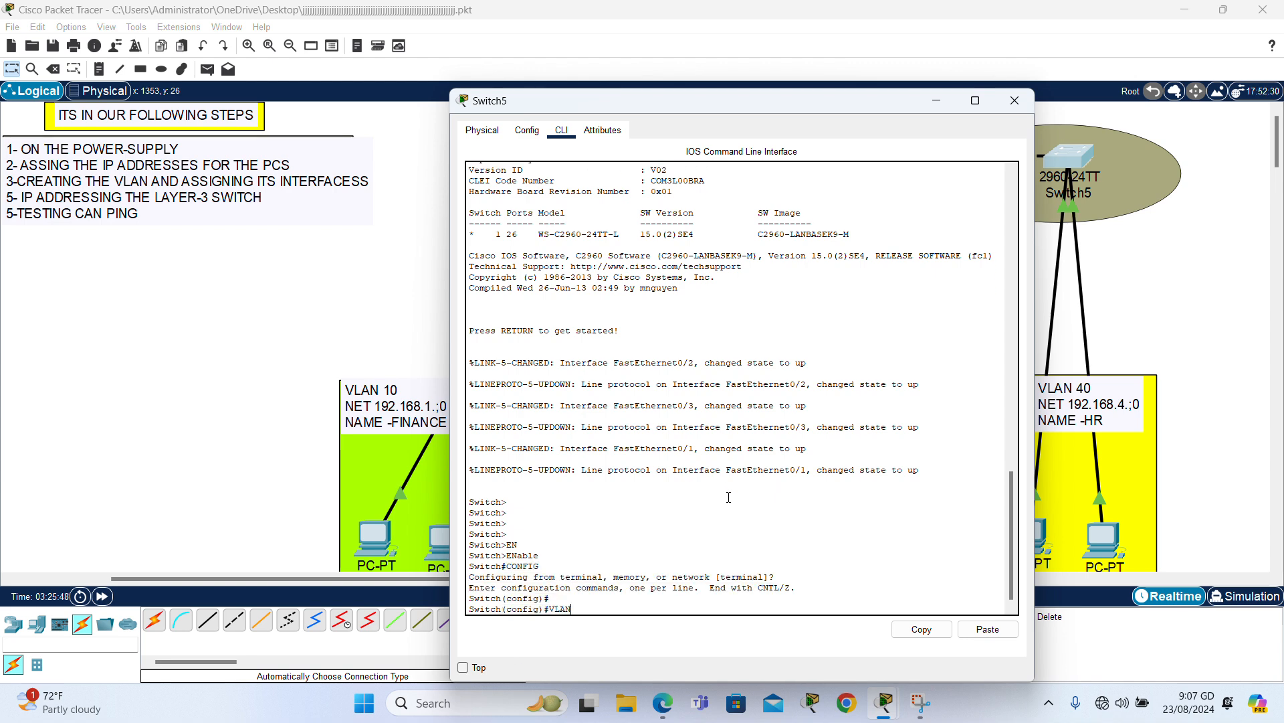
{"action": "type", "text": " 40"}
{"action": "key", "text": "Return"}
{"action": "type", "text": "NAM"}
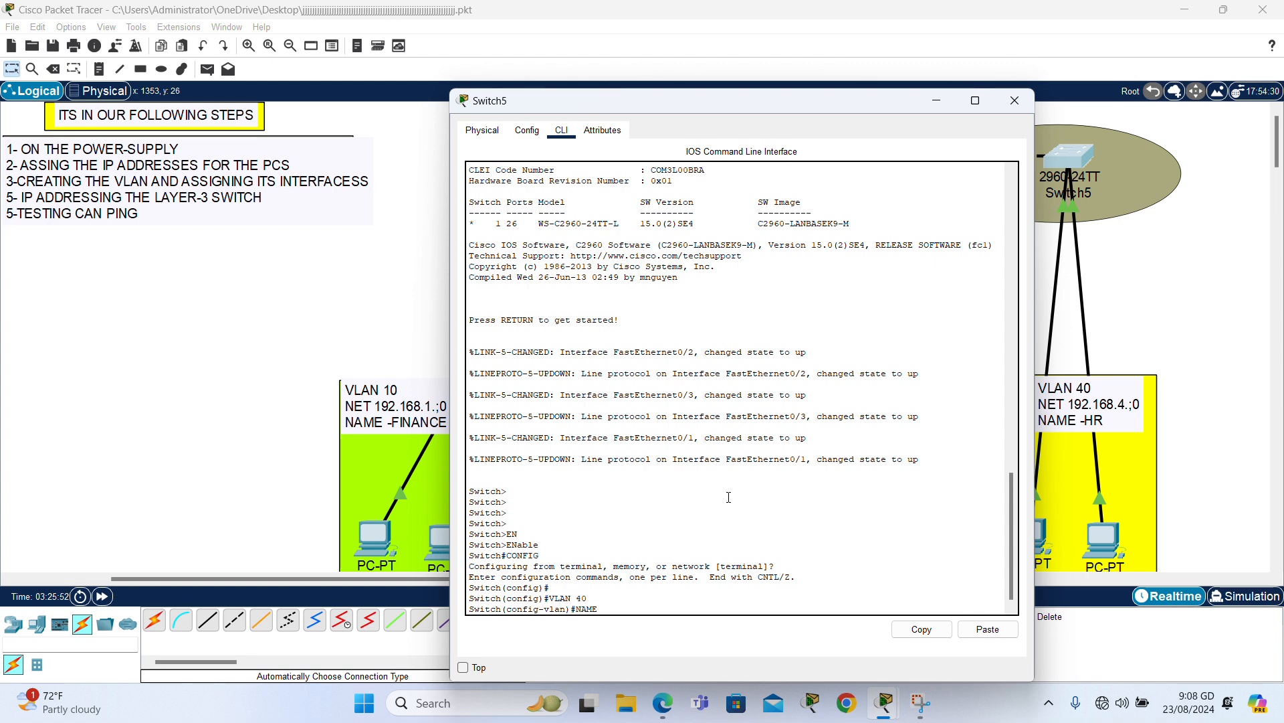
{"action": "type", "text": "E"}
{"action": "type", "text": "LOFI"}
{"action": "key", "text": "BackSpace"}
{"action": "key", "text": "BackSpace"}
{"action": "type", "text": "GISTIC"}
{"action": "key", "text": "Return"}
{"action": "key", "text": "Return"}
{"action": "type", "text": "EXIT"}
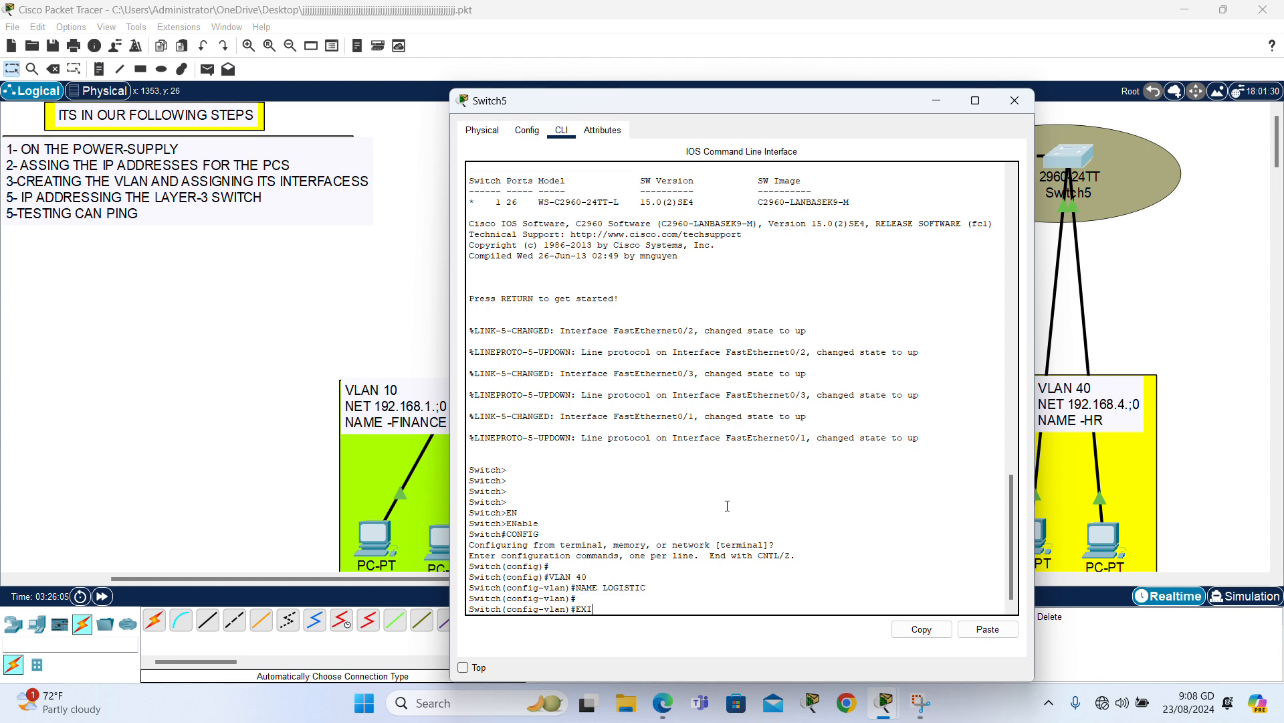
{"action": "key", "text": "Return"}
{"action": "key", "text": "Return"}
{"action": "key", "text": "Return"}
{"action": "key", "text": "Return"}
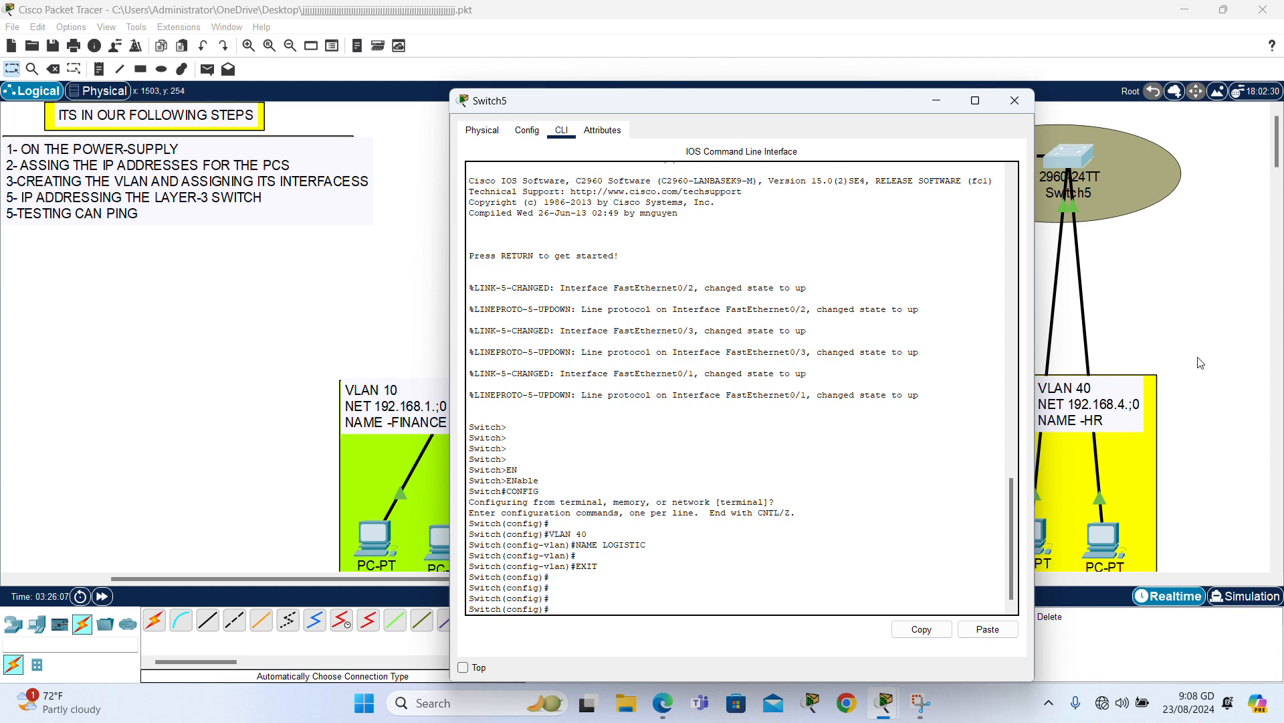
- Check a VLAN 40 PC link's port on Switch5 in the topology and enter configuration of interface range FastEthernet 0/1-2
{"action": "left_click", "coordinate": [1015, 100]}
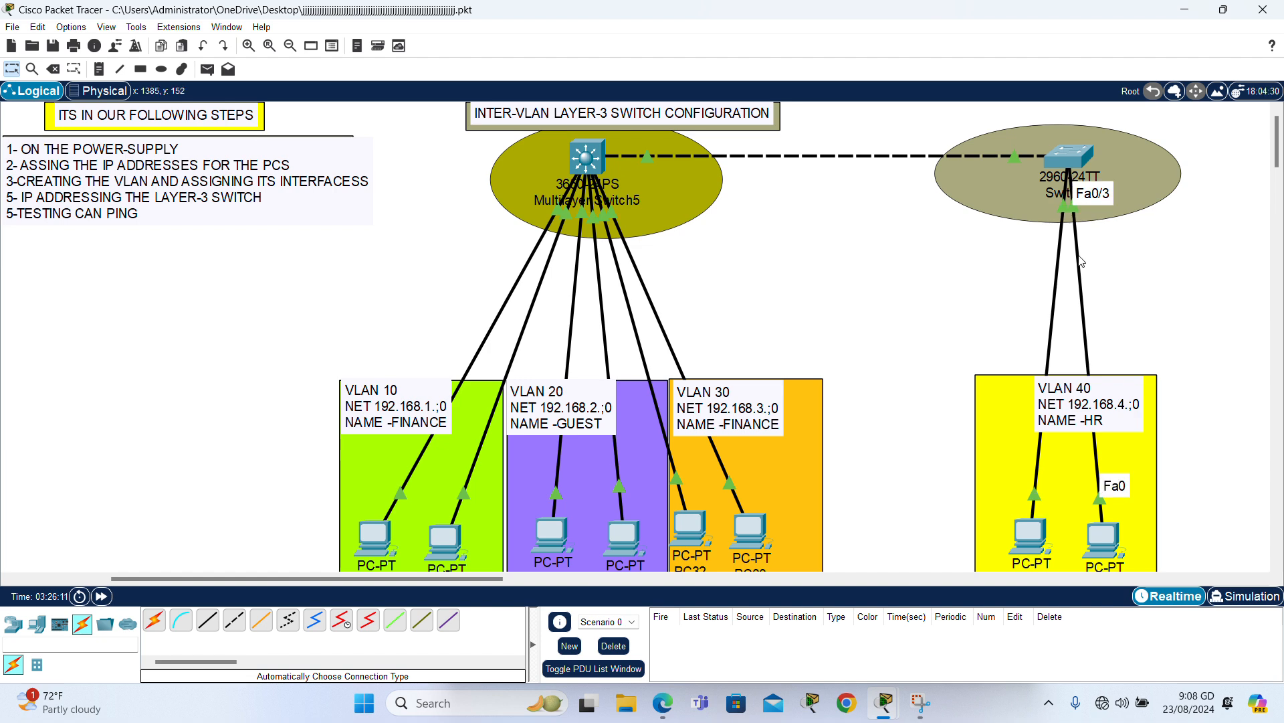
{"action": "left_click", "coordinate": [1073, 166]}
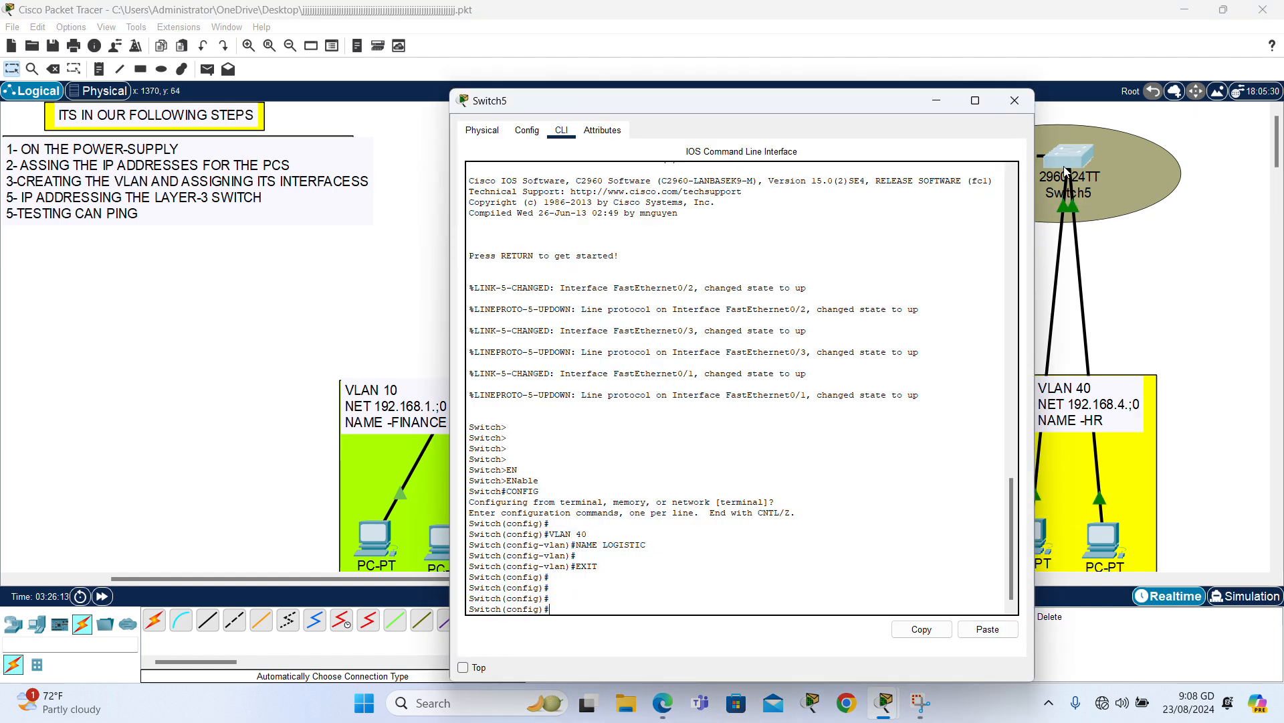
{"action": "type", "text": "INT"}
{"action": "key", "text": "Tab"}
{"action": "type", "text": "R"}
{"action": "key", "text": "Tab"}
{"action": "type", "text": "F"}
{"action": "key", "text": "Tab"}
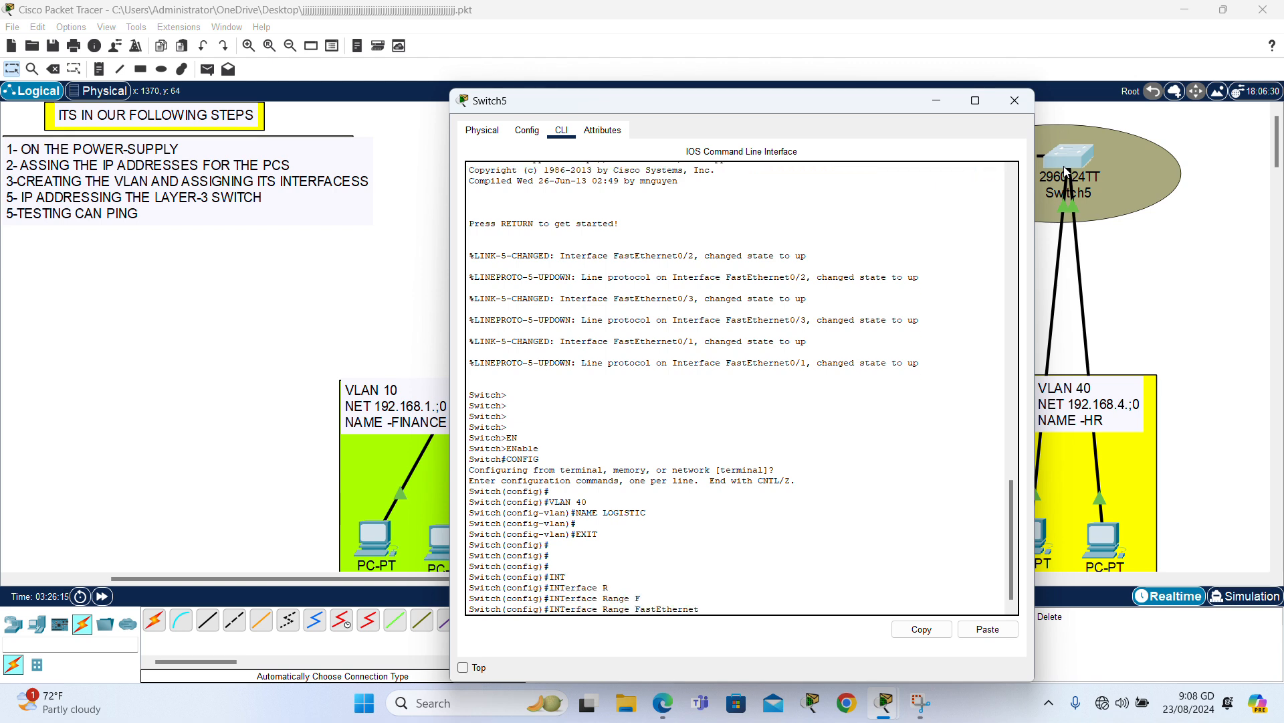
{"action": "type", "text": "0/1-2"}
{"action": "key", "text": "Return"}
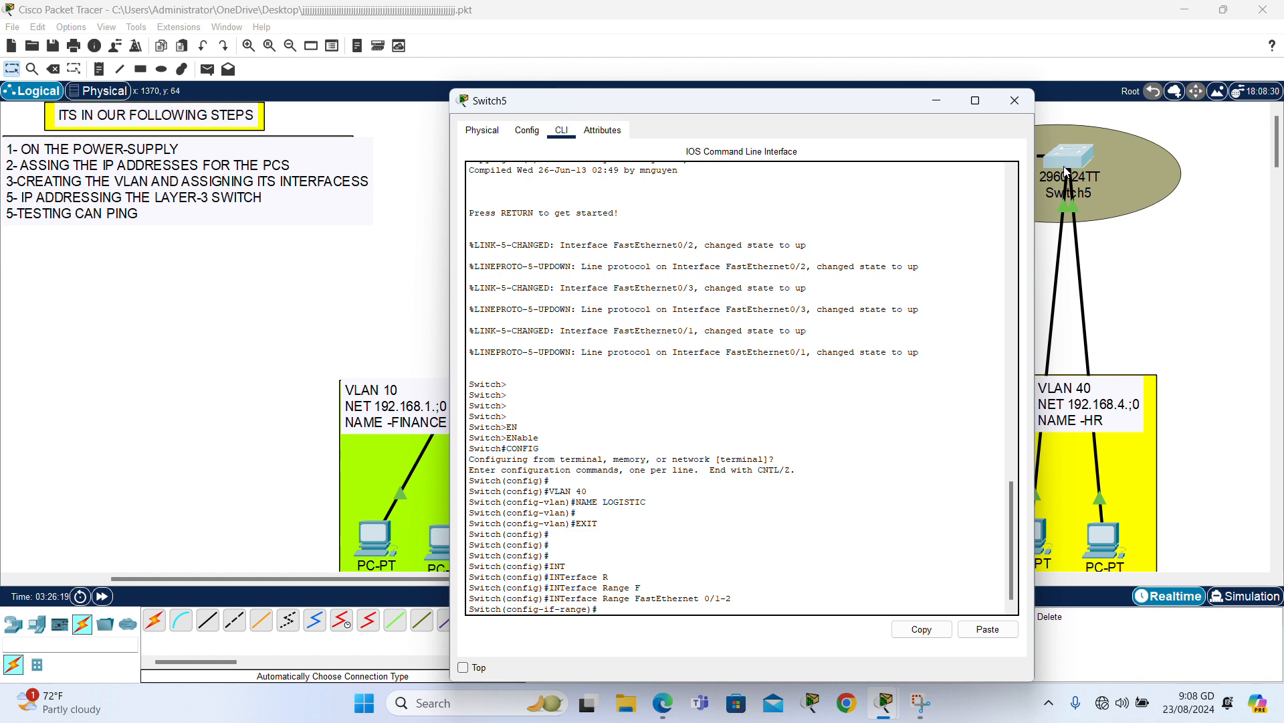
- Check in the topology which Switch5 port the other VLAN 40 PC link uses and return to the switch's command line
{"action": "left_click", "coordinate": [1175, 216]}
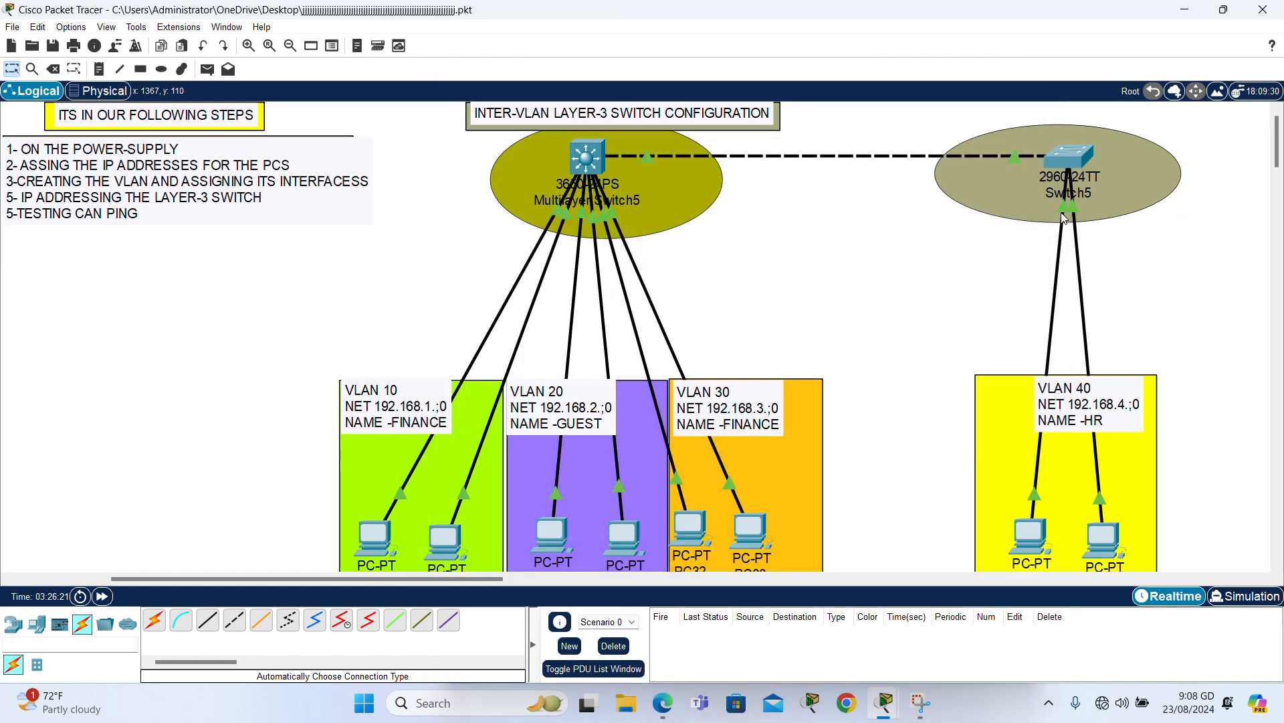
{"action": "mouse_move", "coordinate": [1061, 217]}
{"action": "left_click", "coordinate": [1071, 155]}
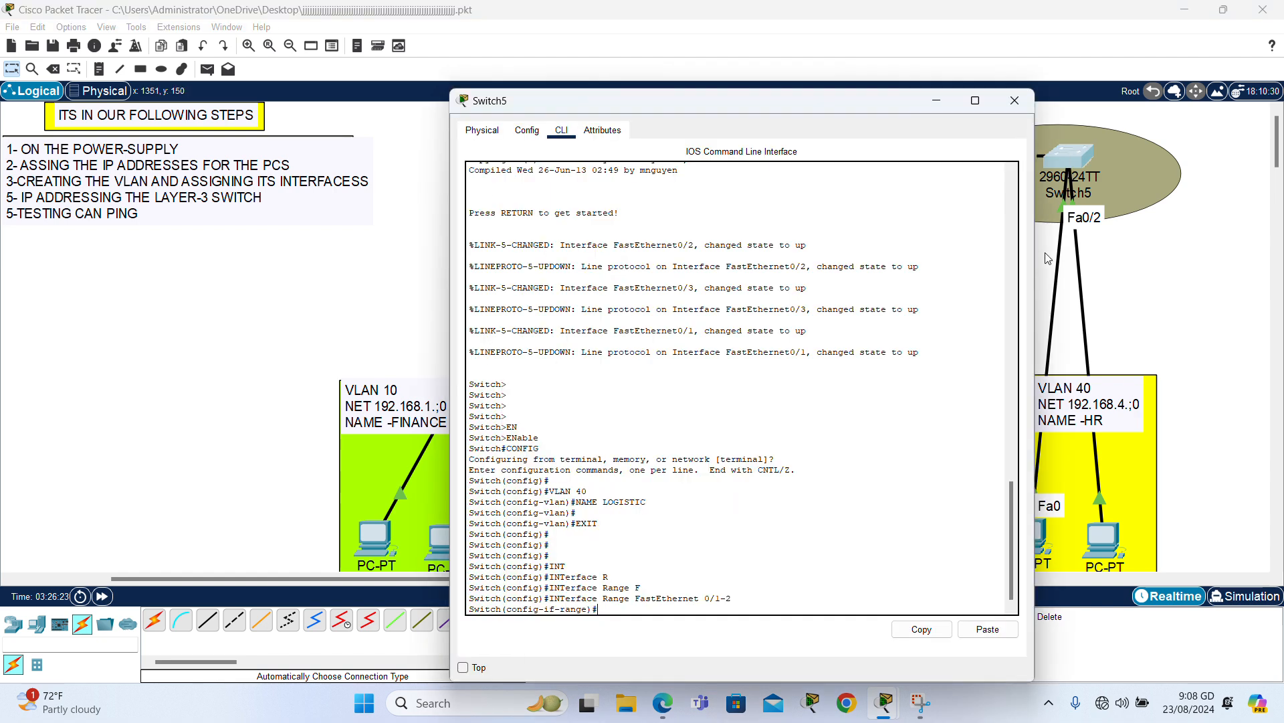
- Leave the current interface range and enter configuration of interface range FastEthernet 0/2-3 on Switch5
{"action": "type", "text": "EXIT"}
{"action": "key", "text": "Return"}
{"action": "key", "text": "Return"}
{"action": "key", "text": "Return"}
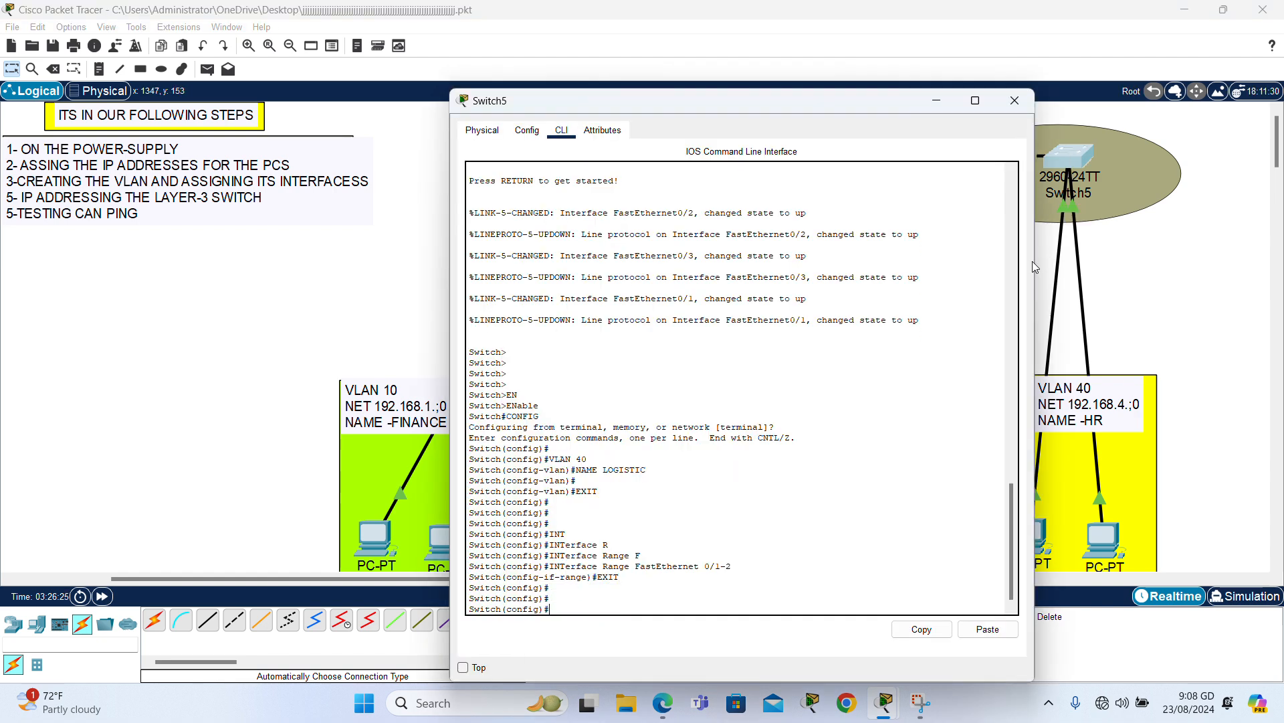
{"action": "type", "text": "INT"}
{"action": "key", "text": "Tab"}
{"action": "type", "text": "R"}
{"action": "key", "text": "Tab"}
{"action": "type", "text": "F"}
{"action": "key", "text": "Tab"}
{"action": "type", "text": "0"}
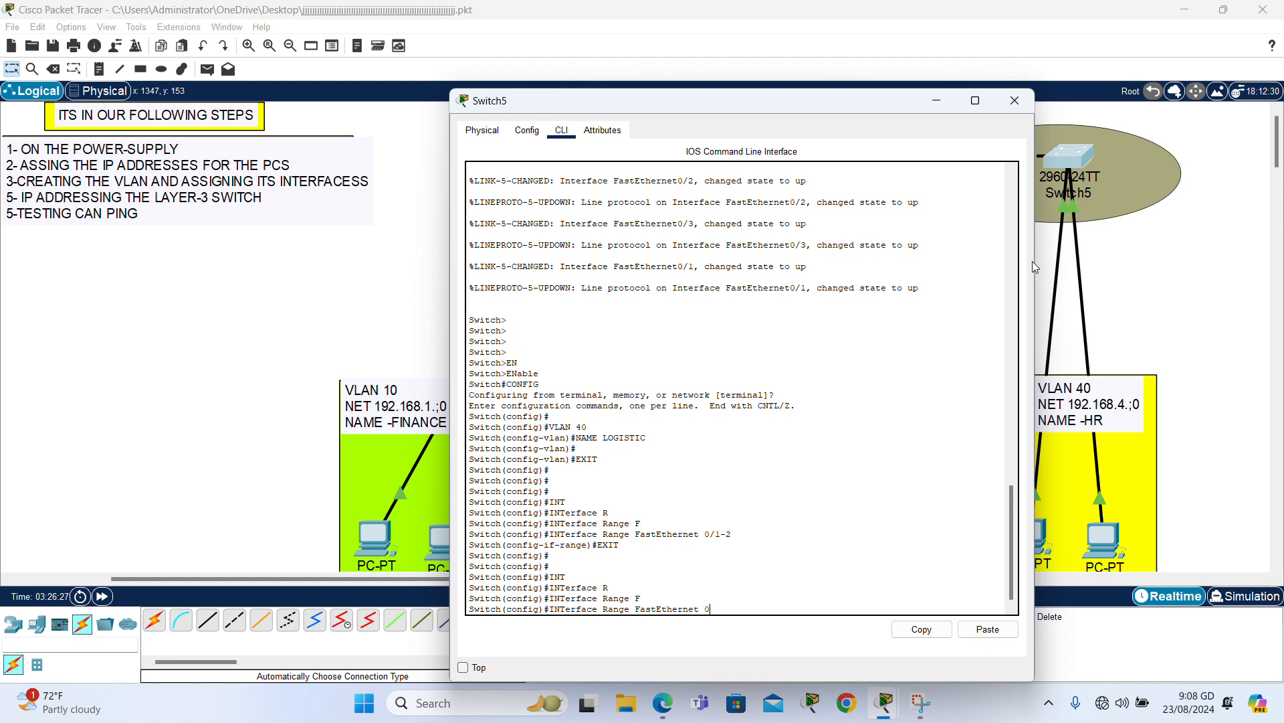
{"action": "type", "text": "/2-3"}
{"action": "key", "text": "Return"}
- Set the FastEthernet 0/2-3 ports on Switch5 to switchport access mode
{"action": "type", "text": "Switch(config-if-range)#S"}
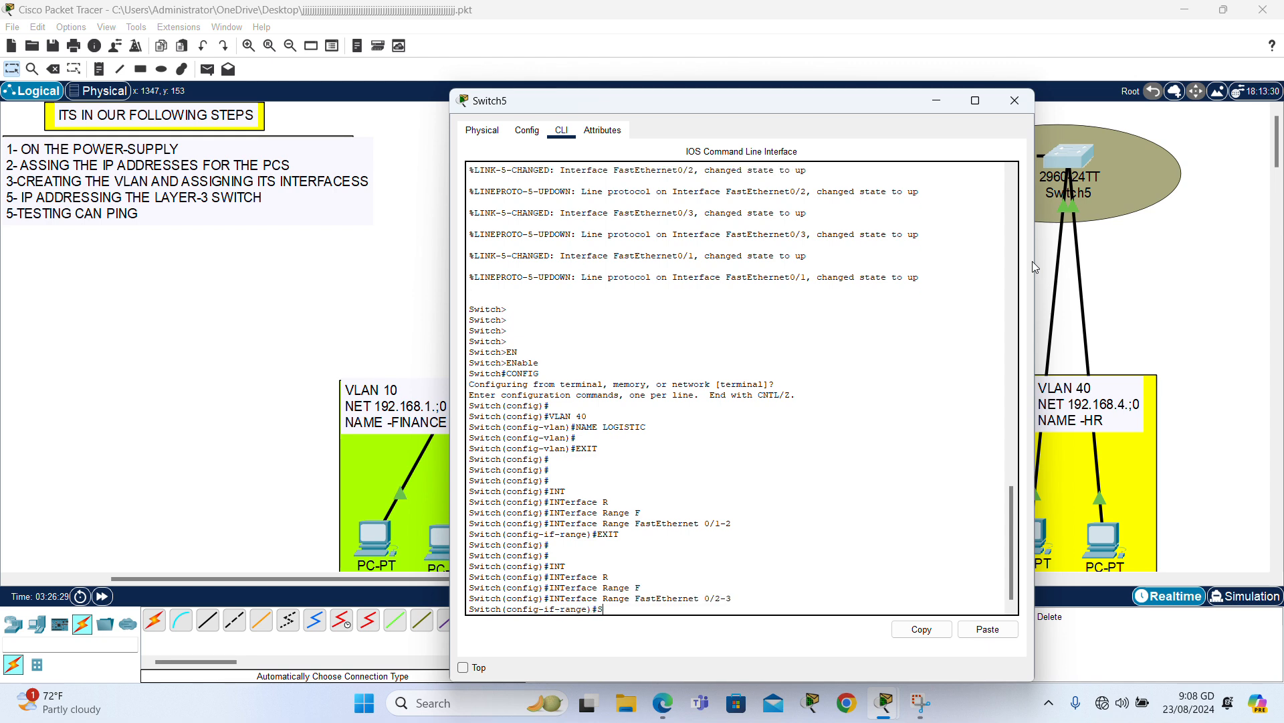
{"action": "type", "text": "W"}
{"action": "key", "text": "Tab"}
{"action": "type", "text": "M"}
{"action": "key", "text": "Tab"}
{"action": "type", "text": "AC"}
{"action": "key", "text": "Tab"}
{"action": "key", "text": "Return"}
- Assign the FastEthernet 0/2-3 access ports on Switch5 to VLAN 40
{"action": "type", "text": "S"}
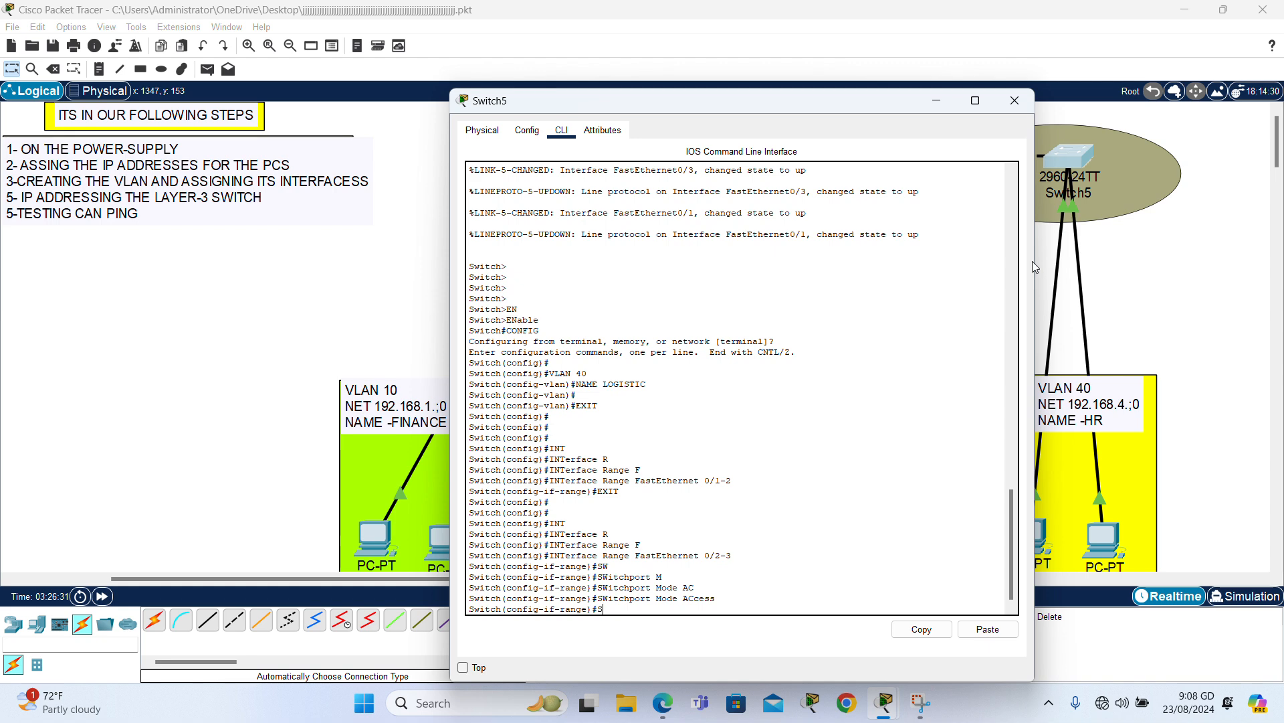
{"action": "type", "text": "W"}
{"action": "key", "text": "Tab"}
{"action": "type", "text": "AC"}
{"action": "key", "text": "Tab"}
{"action": "type", "text": "VLAN"}
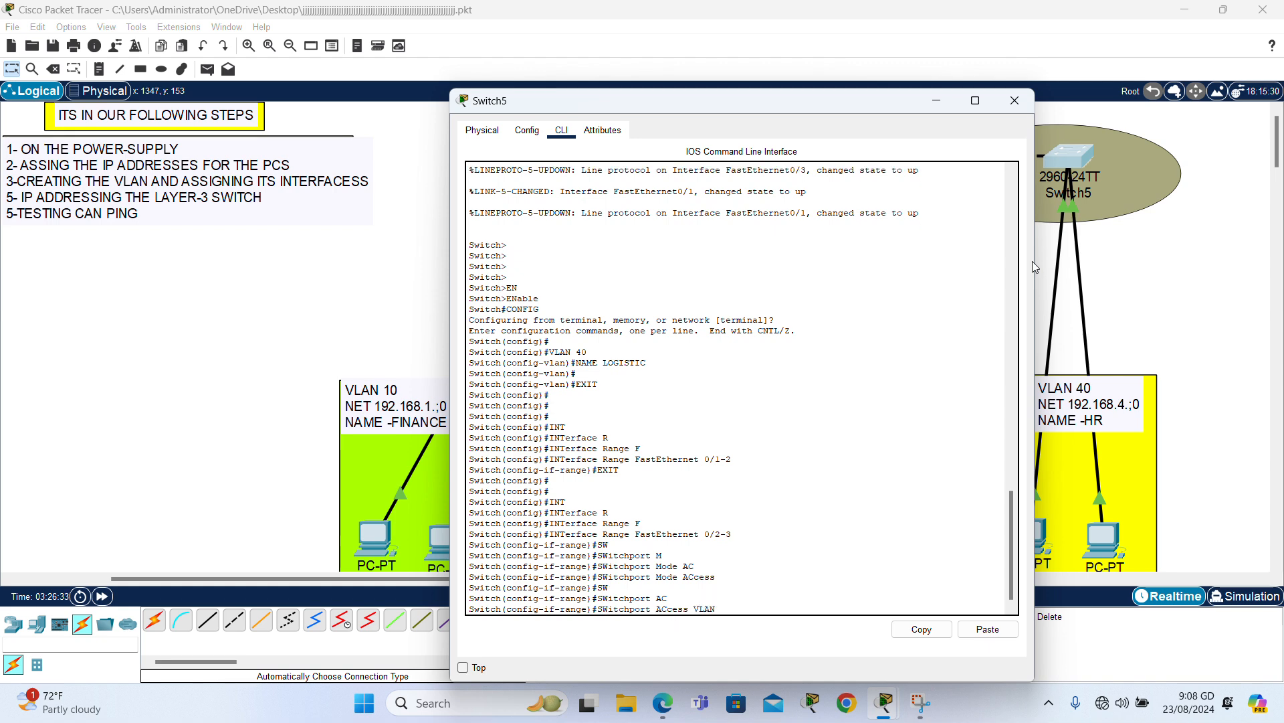
{"action": "type", "text": " 40"}
{"action": "key", "text": "Return"}
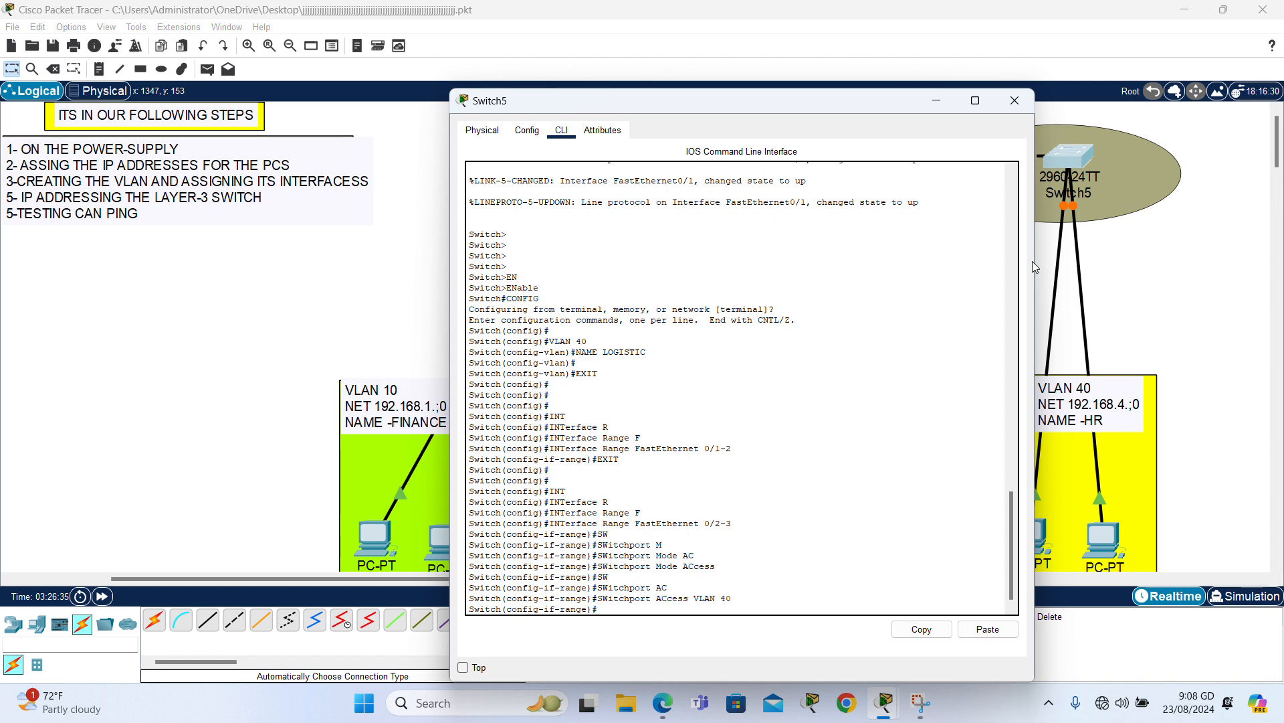
- Save Switch5's running configuration and close its window
{"action": "key", "text": "Return"}
{"action": "type", "text": "DO WR"}
{"action": "key", "text": "Return"}
{"action": "key", "text": "Return"}
{"action": "key", "text": "Return"}
{"action": "key", "text": "Return"}
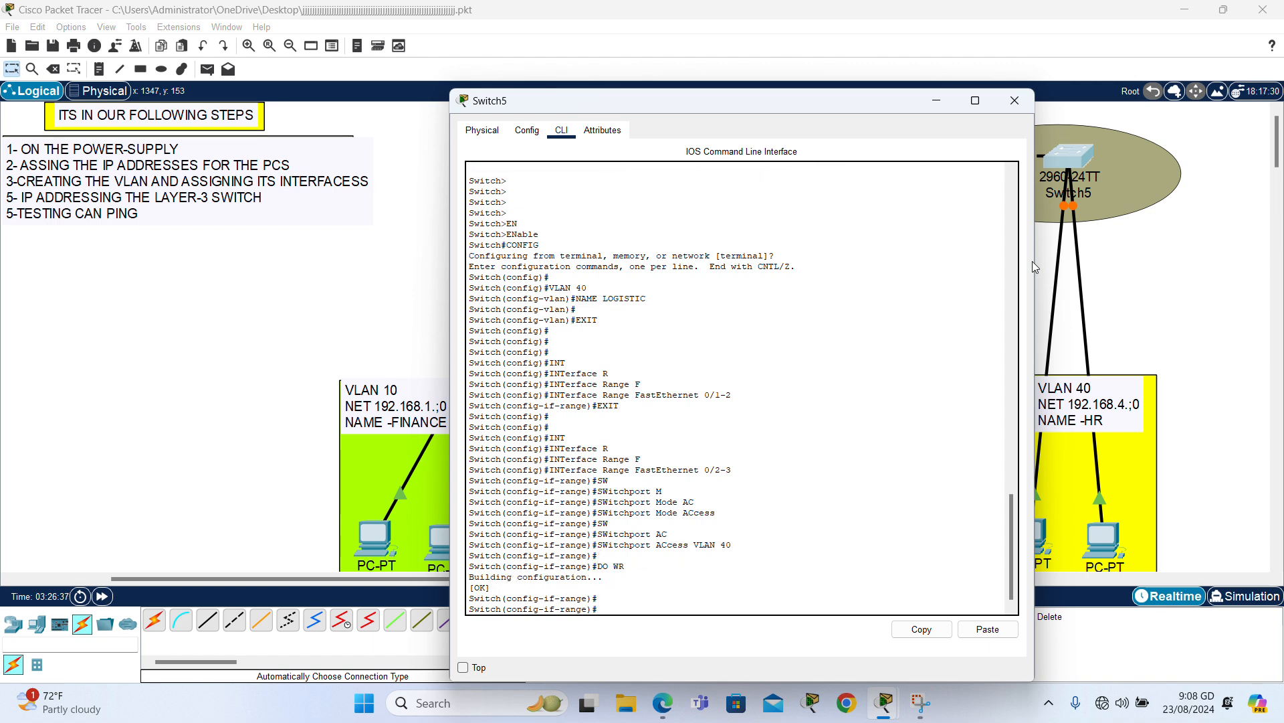
{"action": "left_click", "coordinate": [1015, 100]}
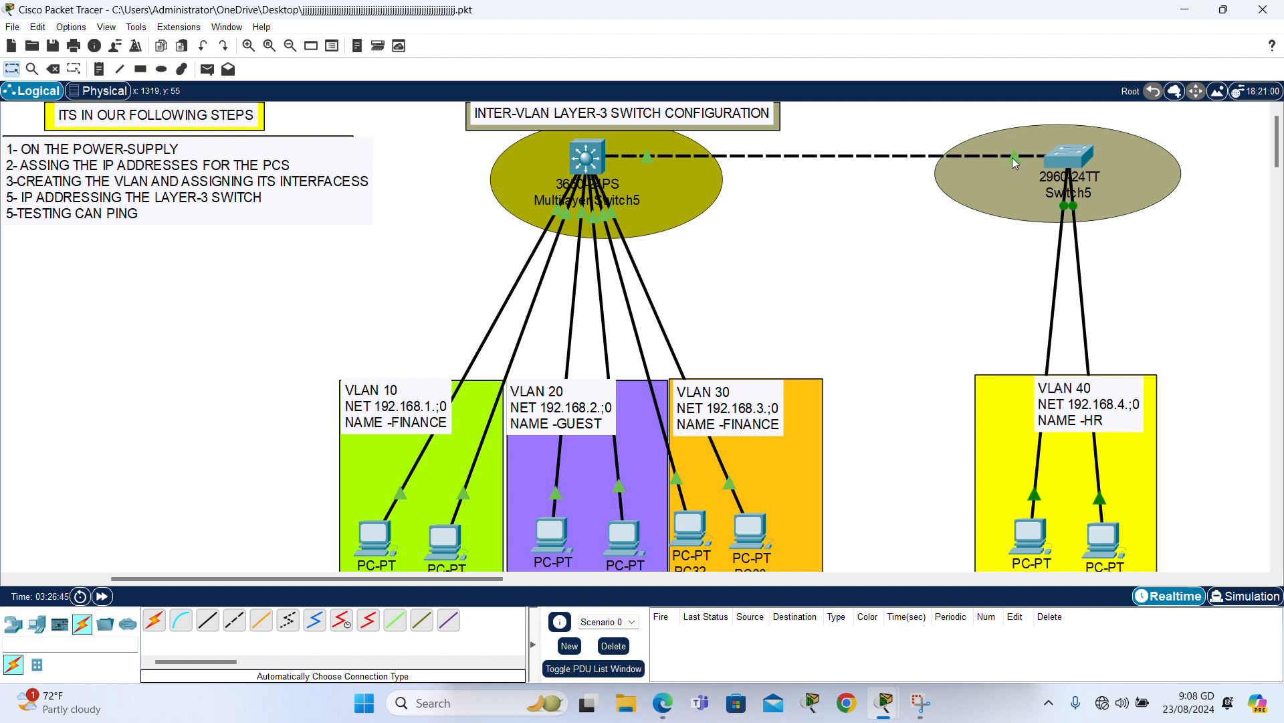
- Check in the topology which Switch5 port links to the multilayer switch and try to enter configuration of interface FA0/1
{"action": "mouse_move", "coordinate": [1013, 159]}
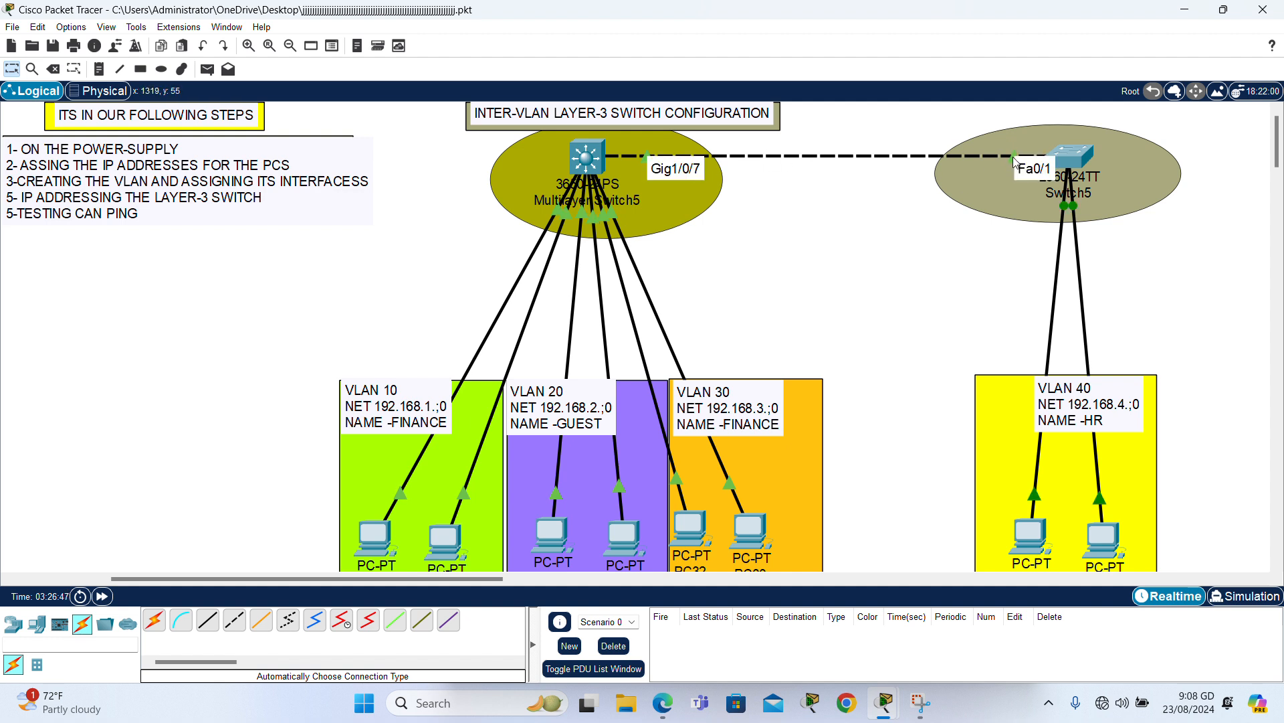
{"action": "left_click", "coordinate": [1085, 161]}
{"action": "left_click", "coordinate": [917, 424]}
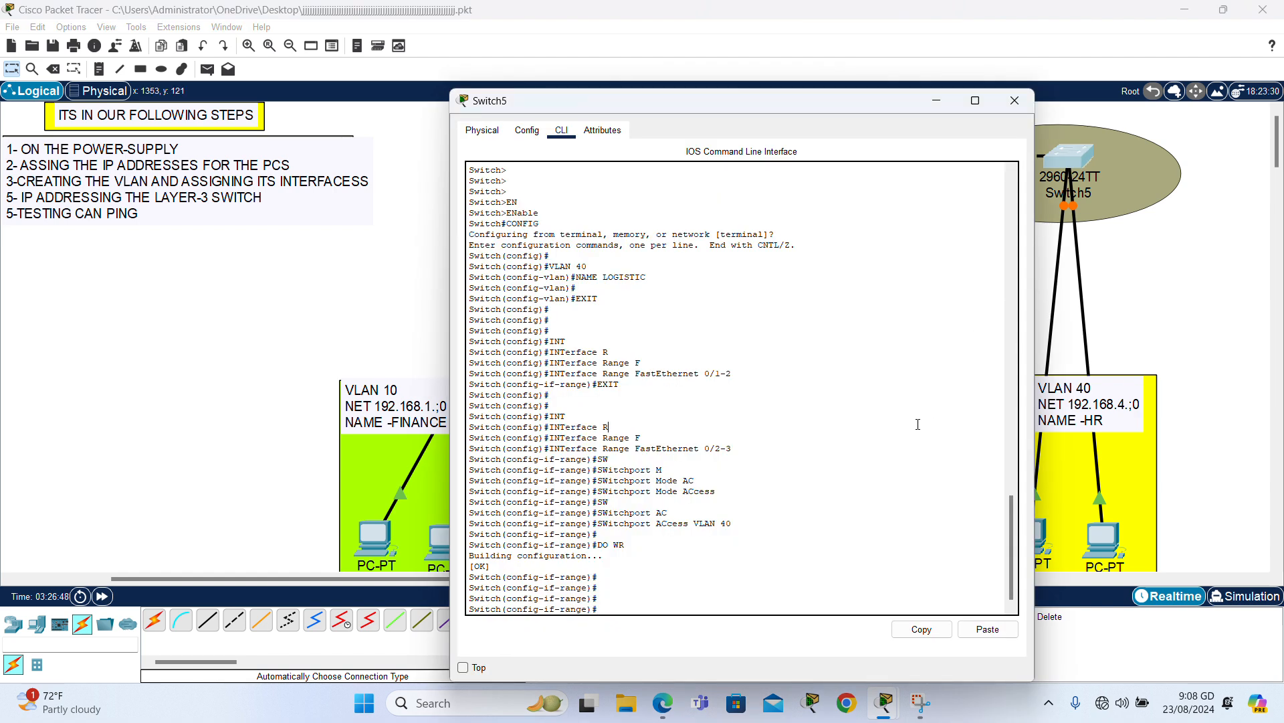
{"action": "type", "text": "INT"}
{"action": "key", "text": "Tab"}
{"action": "type", "text": "FA0/1"}
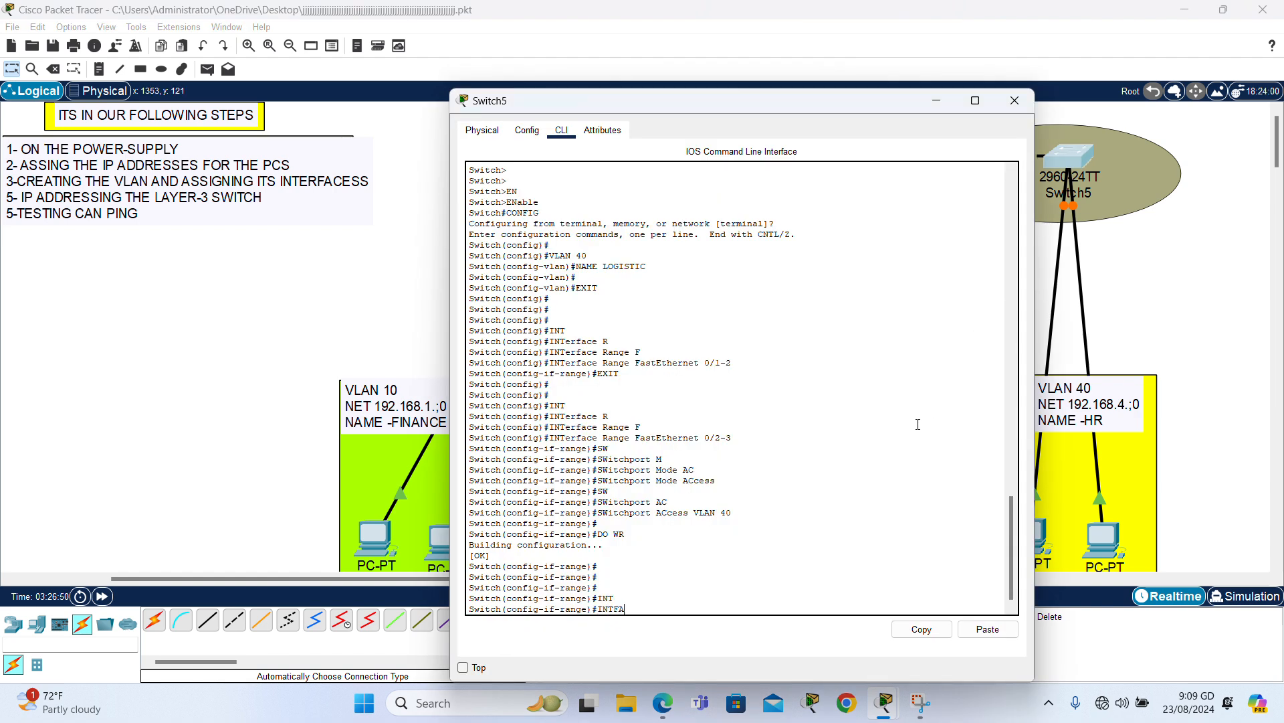
{"action": "key", "text": "Return"}
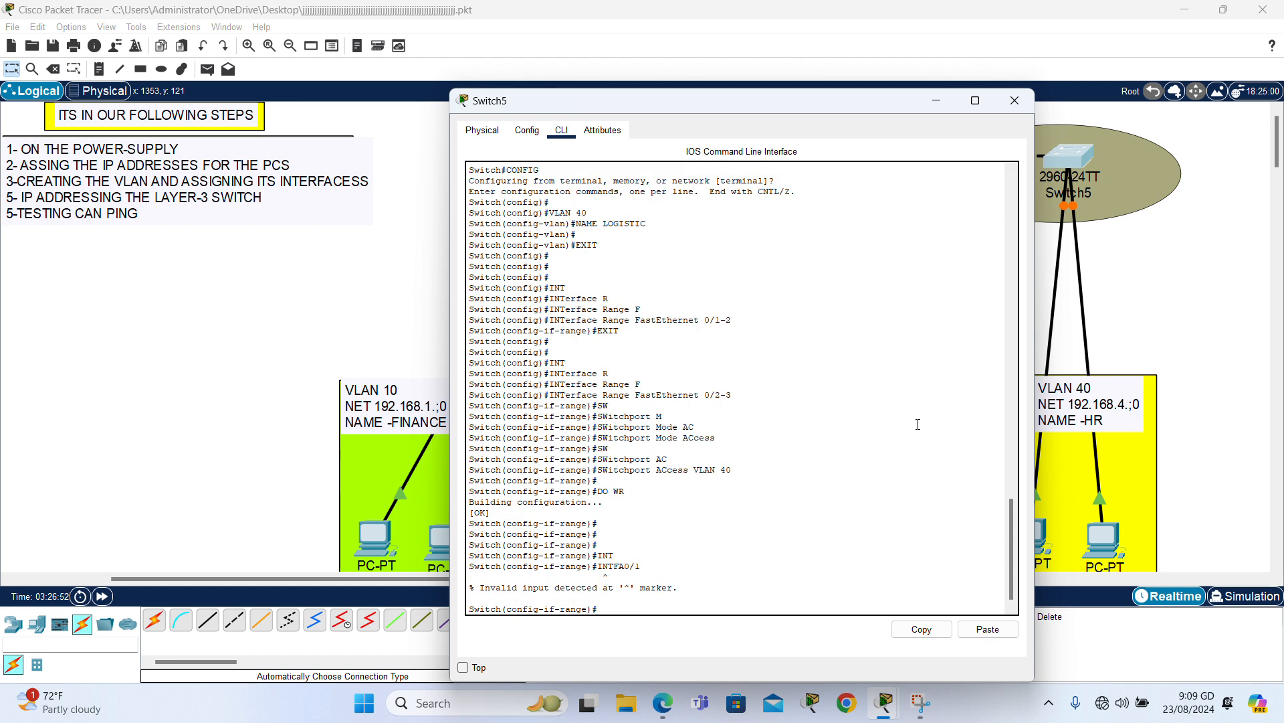
- Return to global configuration mode on Switch5 and enter configuration of interface FA0/1
{"action": "type", "text": "EXIT"}
{"action": "key", "text": "Return"}
{"action": "key", "text": "Return"}
{"action": "key", "text": "Return"}
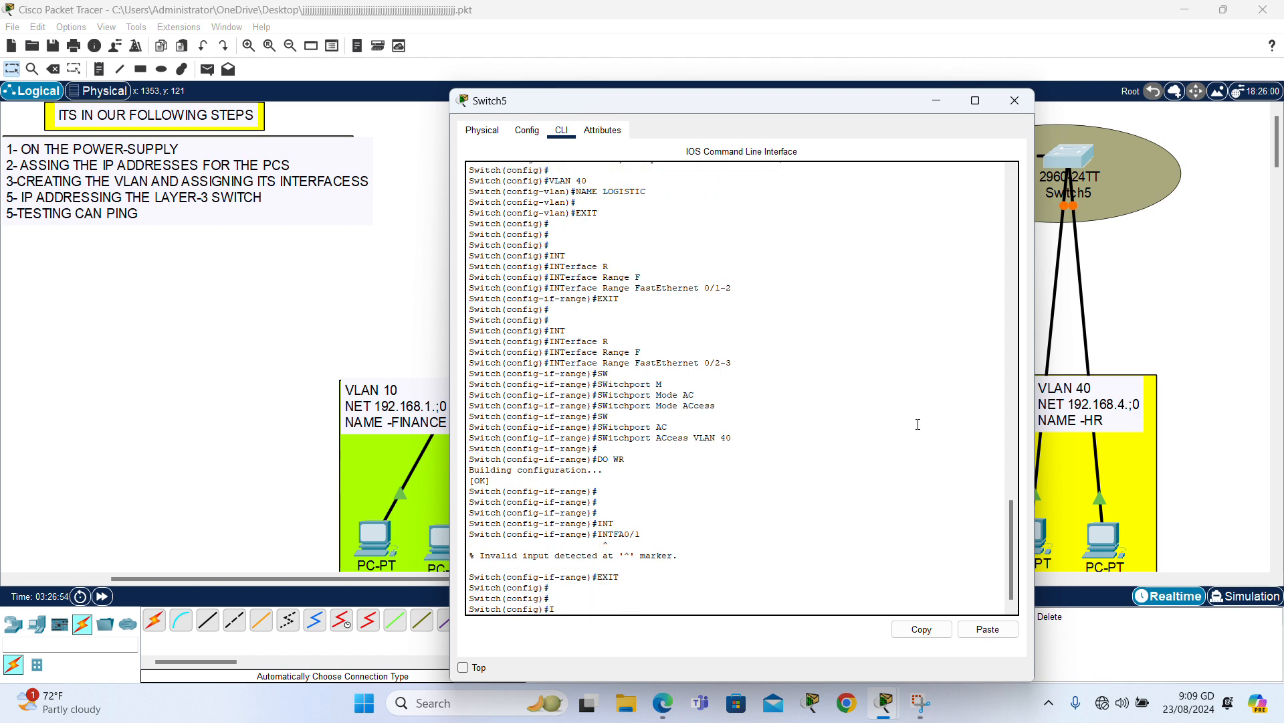
{"action": "type", "text": "INT"}
{"action": "key", "text": "Tab"}
{"action": "type", "text": "FA0/"}
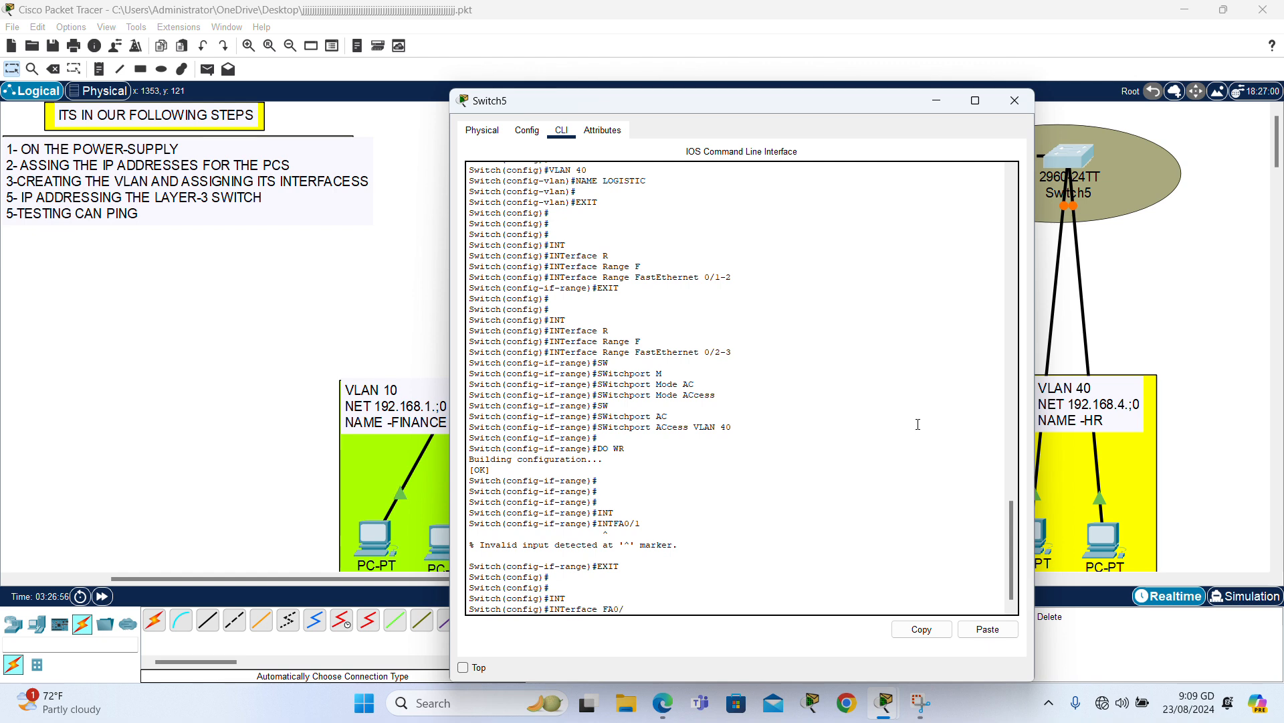
{"action": "type", "text": "1"}
{"action": "key", "text": "Return"}
- Set Switch5's FA0/1 interface to switchport trunk mode
{"action": "type", "text": "SW"}
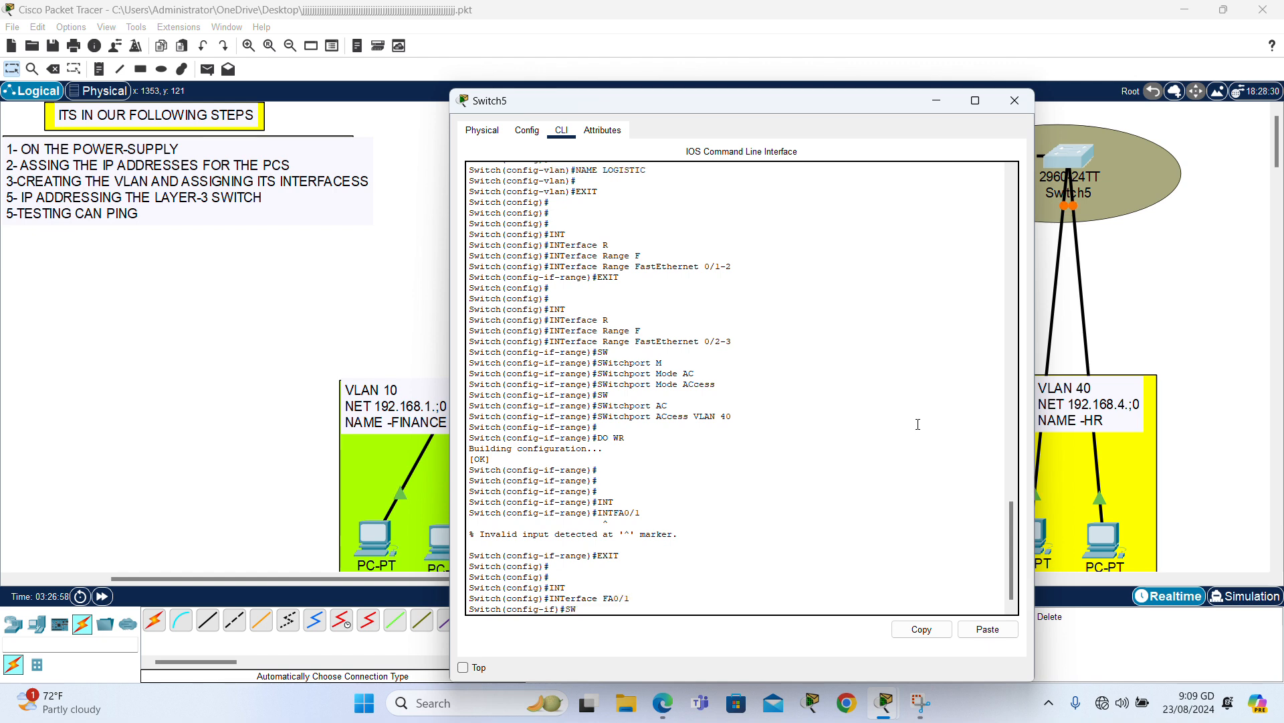
{"action": "key", "text": "Return"}
{"action": "type", "text": "SW"}
{"action": "key", "text": "Tab"}
{"action": "type", "text": "M"}
{"action": "key", "text": "Tab"}
{"action": "type", "text": "TR"}
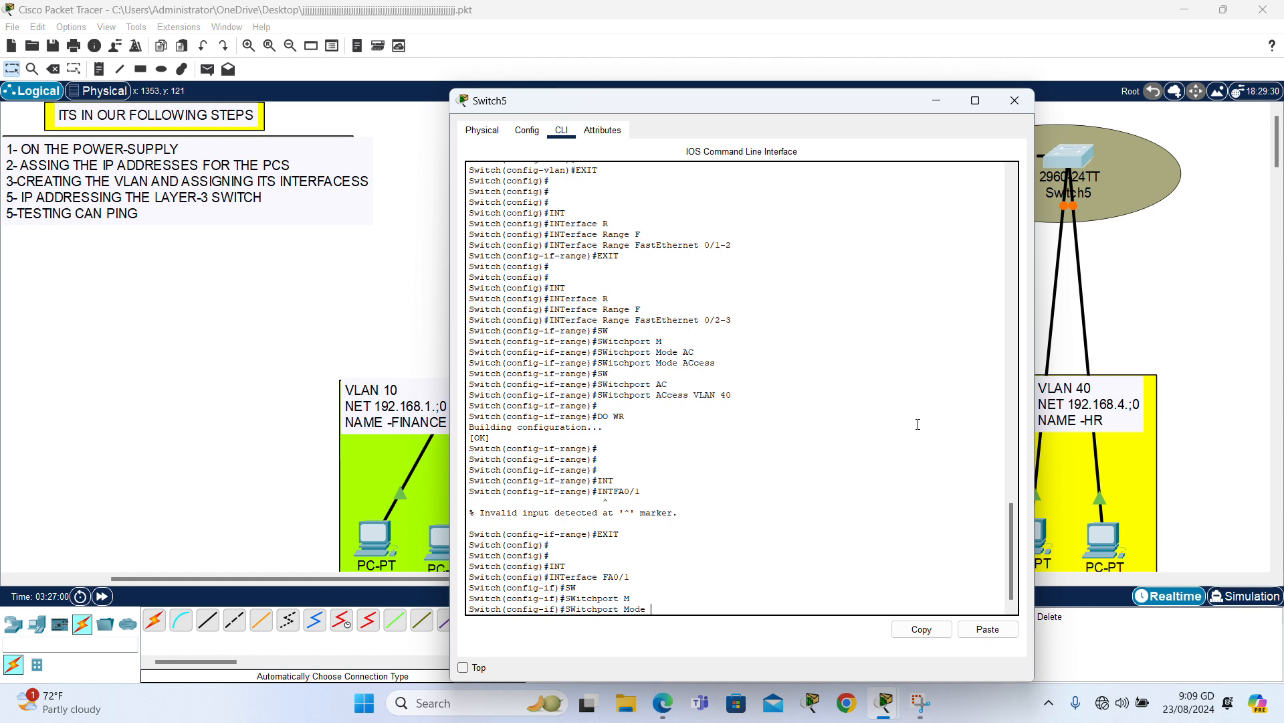
{"action": "key", "text": "Tab"}
{"action": "key", "text": "Return"}
{"action": "key", "text": "Return"}
{"action": "key", "text": "Return"}
{"action": "key", "text": "Return"}
{"action": "key", "text": "Return"}
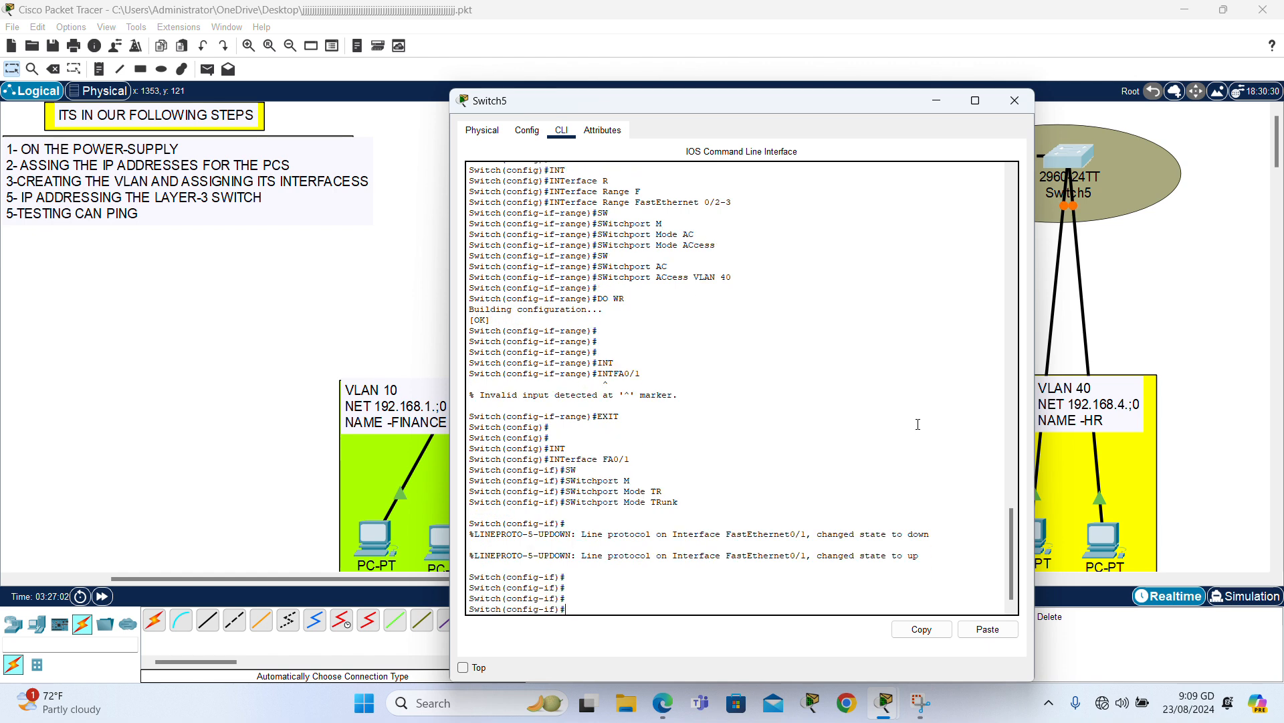
- Open the command line of Multilayer Switch5, leave global configuration mode and enter it again
{"action": "left_click", "coordinate": [1014, 100]}
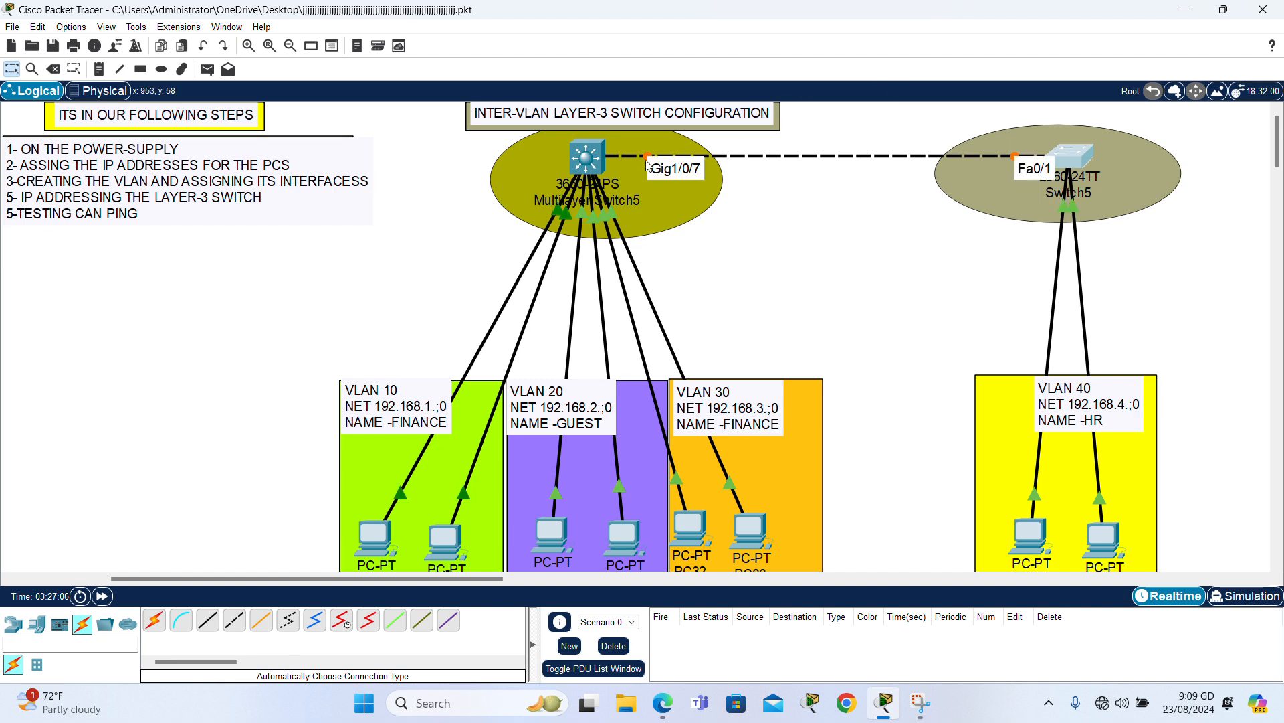
{"action": "left_click", "coordinate": [592, 162]}
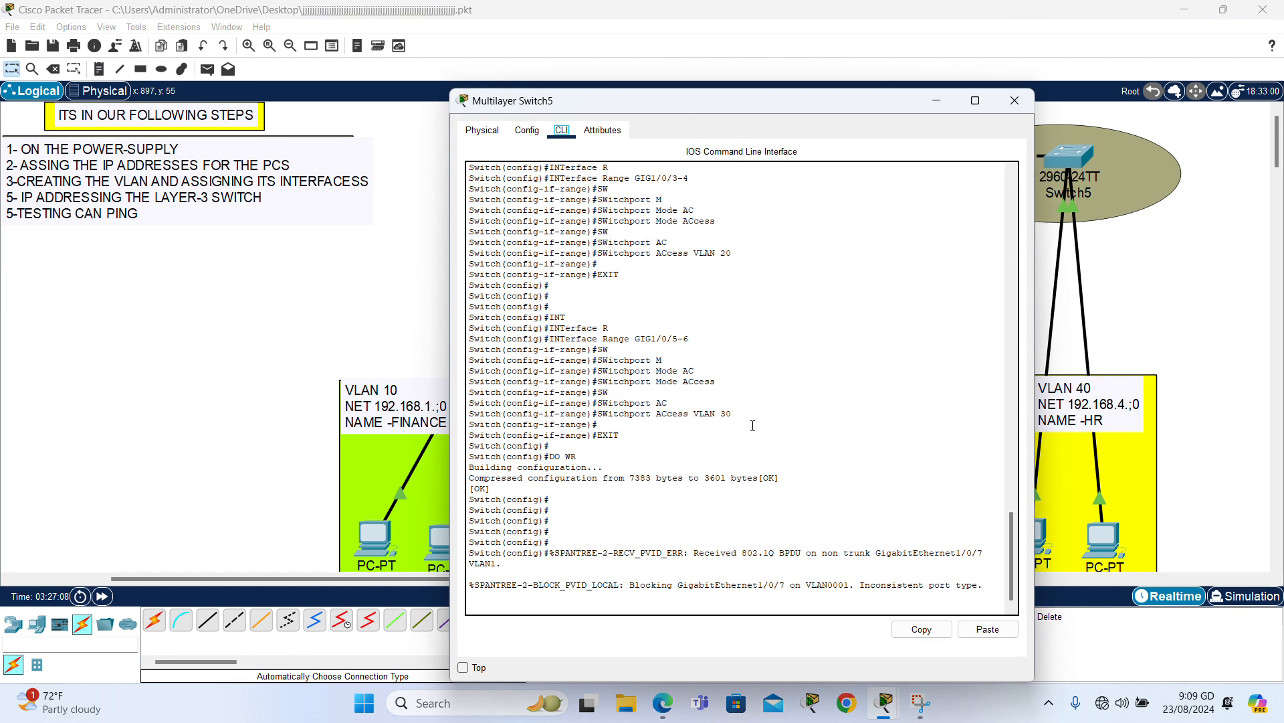
{"action": "key", "text": "Return"}
{"action": "key", "text": "Return"}
{"action": "key", "text": "Return"}
{"action": "type", "text": "E"}
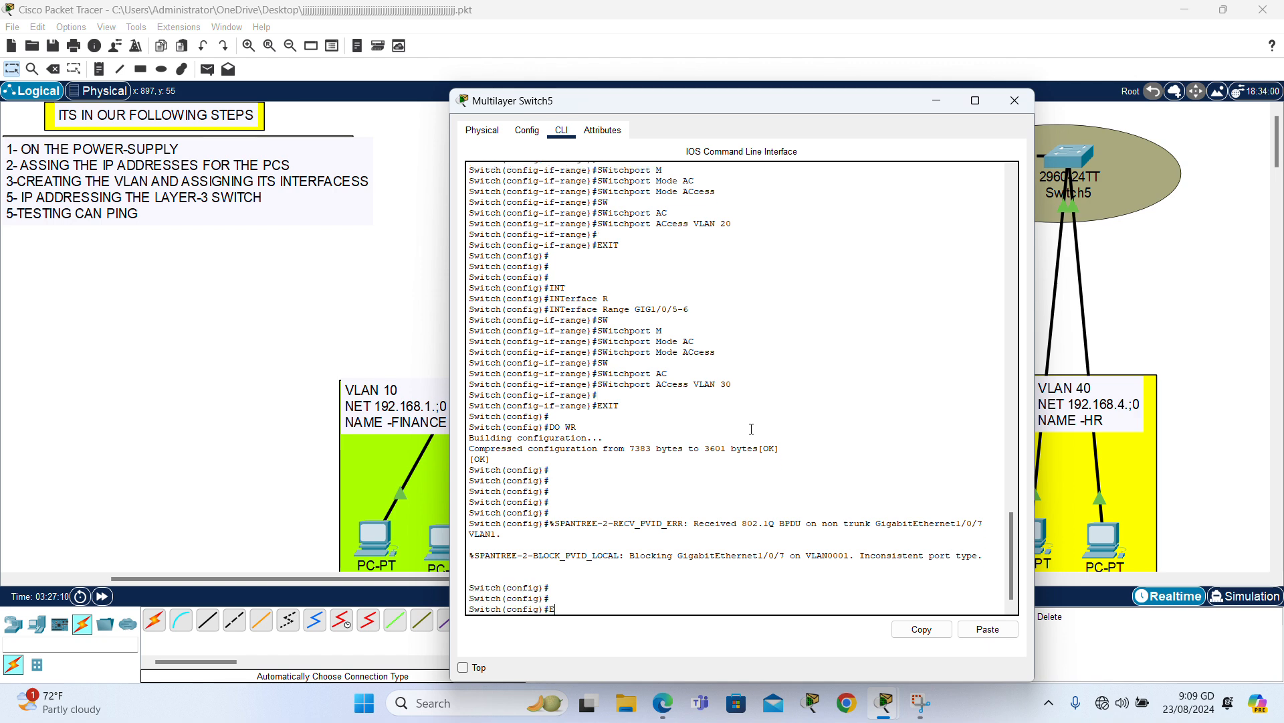
{"action": "type", "text": "XIT"}
{"action": "key", "text": "Return"}
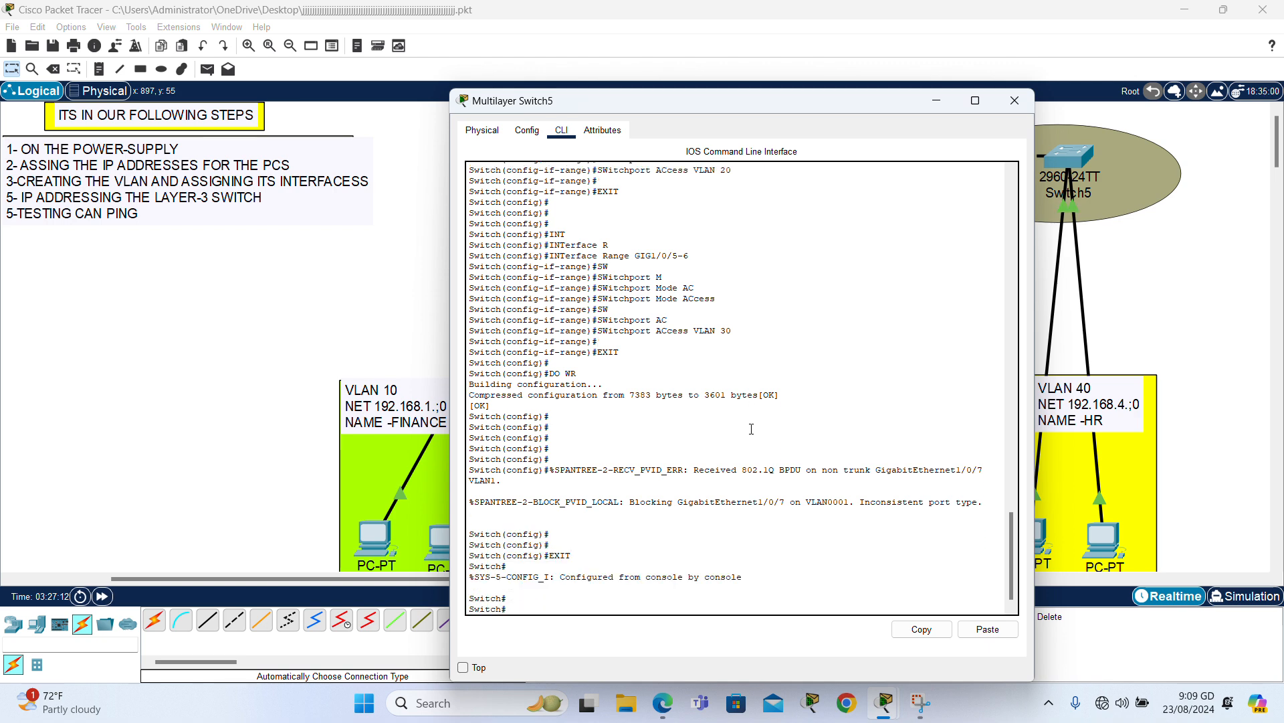
{"action": "type", "text": "CONFIG T"}
{"action": "key", "text": "Return"}
{"action": "key", "text": "Return"}
{"action": "key", "text": "Return"}
{"action": "key", "text": "Return"}
{"action": "key", "text": "Return"}
{"action": "key", "text": "Return"}
- Enter configuration of interface GIG1/0/7 on Multilayer Switch5
{"action": "type", "text": "INT"}
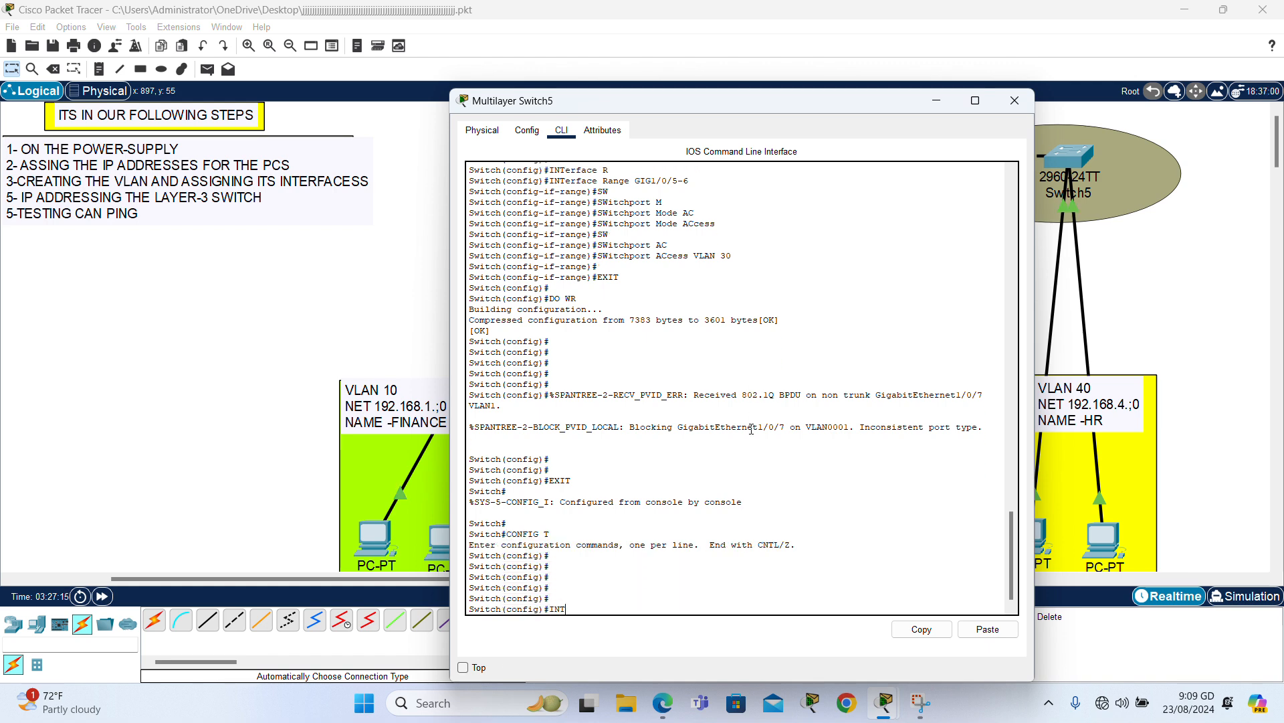
{"action": "key", "text": "Tab"}
{"action": "type", "text": "GIG1"}
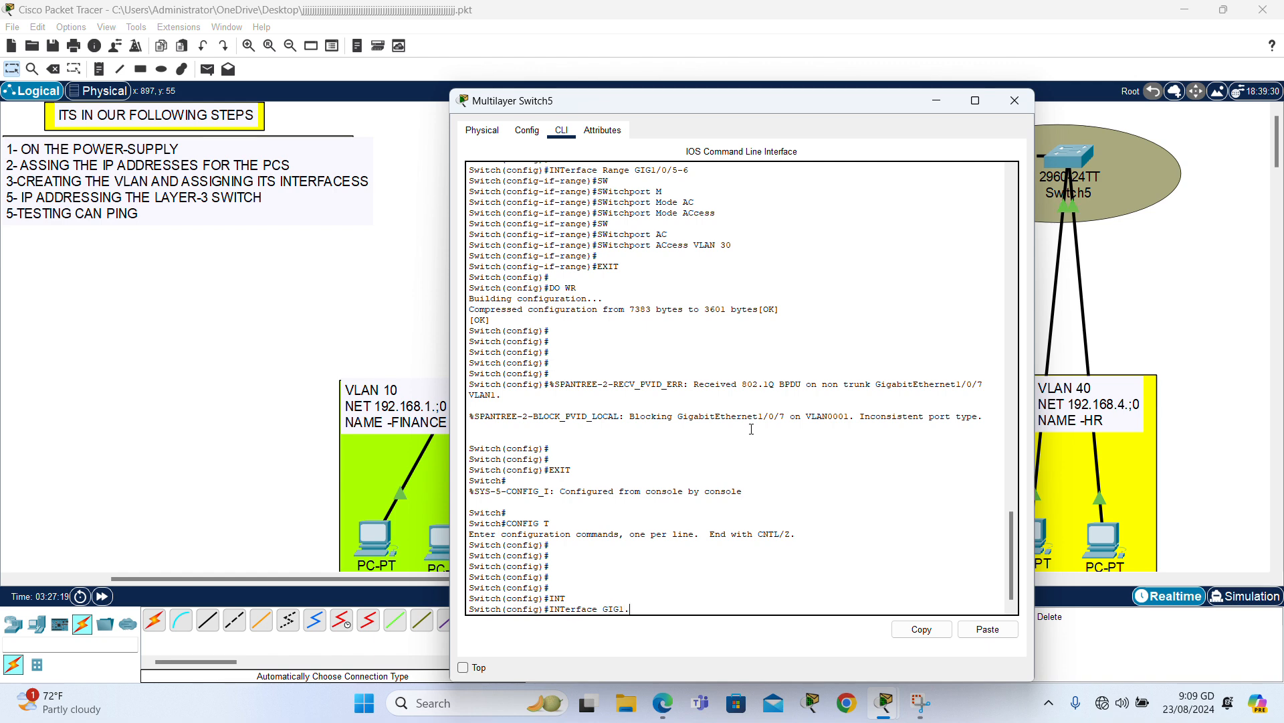
{"action": "type", "text": "."}
{"action": "key", "text": "BackSpace"}
{"action": "type", "text": "/0/7"}
{"action": "key", "text": "Return"}
- Set the GIG1/0/7 interface of Multilayer Switch5 to switchport trunk mode
{"action": "type", "text": "SW"}
{"action": "key", "text": "Tab"}
{"action": "type", "text": "M"}
{"action": "key", "text": "Tab"}
{"action": "type", "text": "T"}
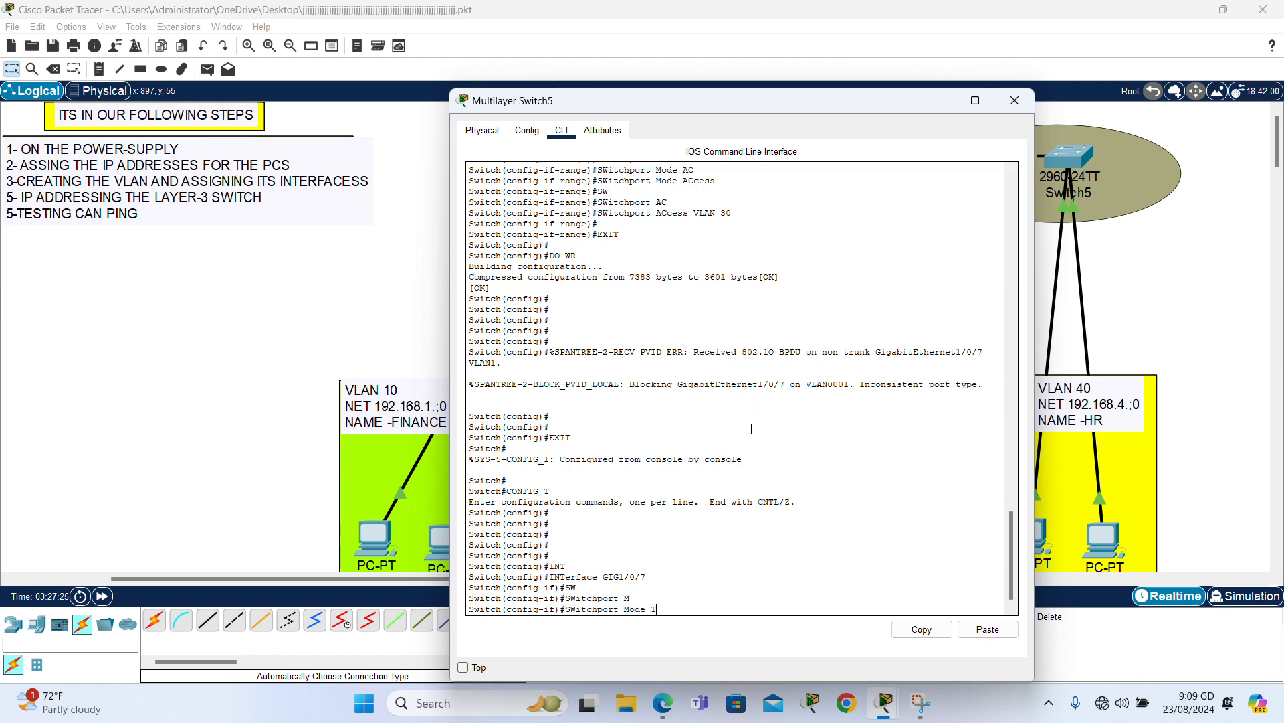
{"action": "type", "text": "R"}
{"action": "key", "text": "Tab"}
{"action": "key", "text": "Return"}
{"action": "key", "text": "Return"}
{"action": "key", "text": "Return"}
{"action": "key", "text": "Return"}
{"action": "key", "text": "Return"}
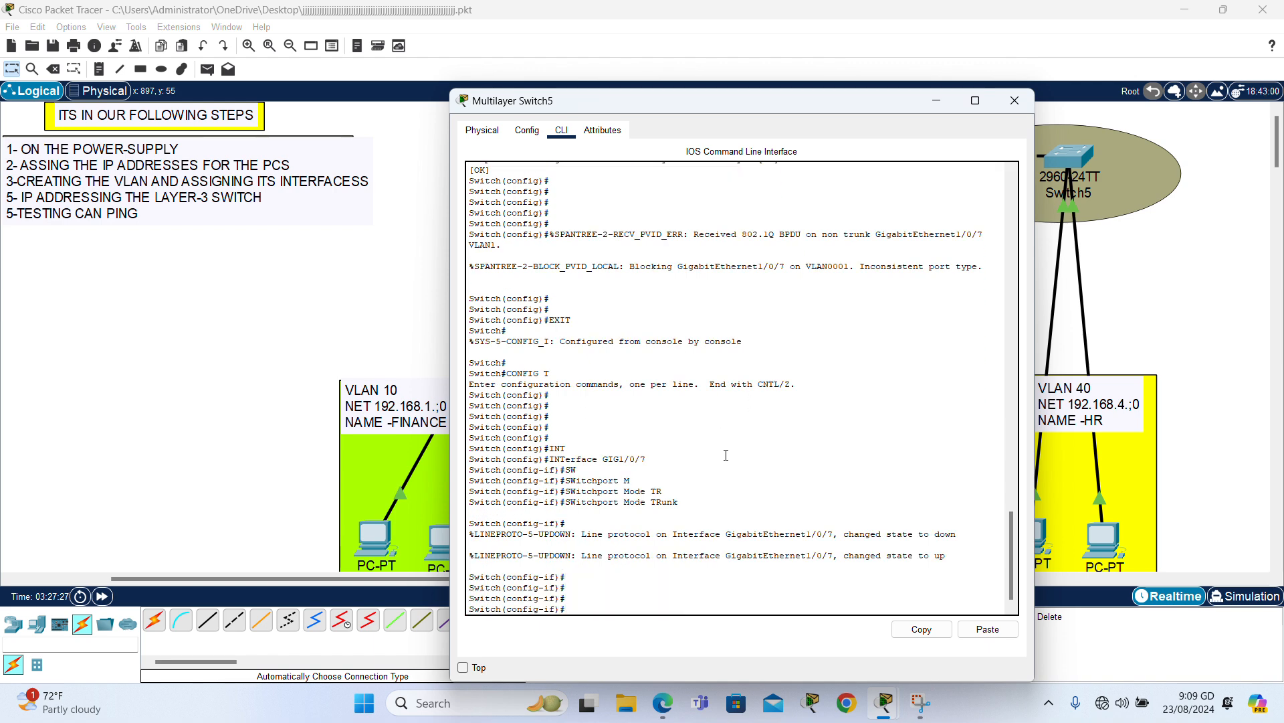
- Close and reopen Multilayer Switch5's command line and return from interface to global configuration mode
{"action": "left_click", "coordinate": [1015, 100]}
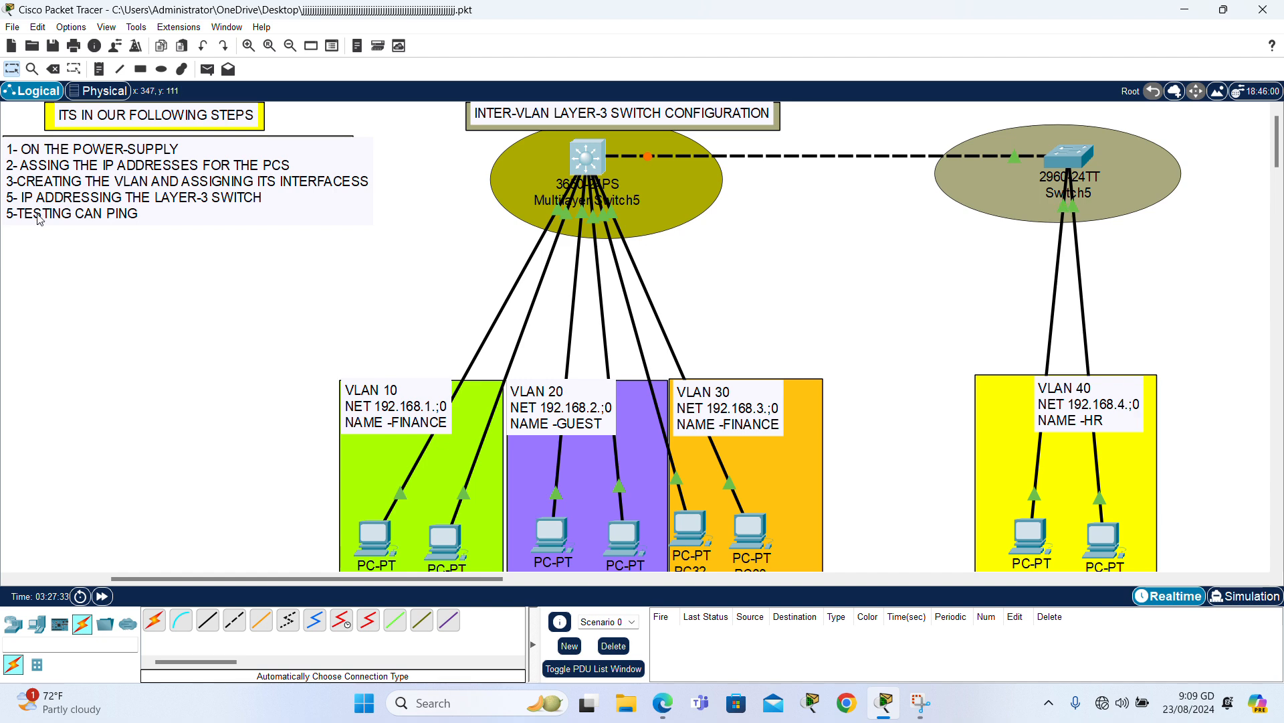
{"action": "left_click", "coordinate": [586, 170]}
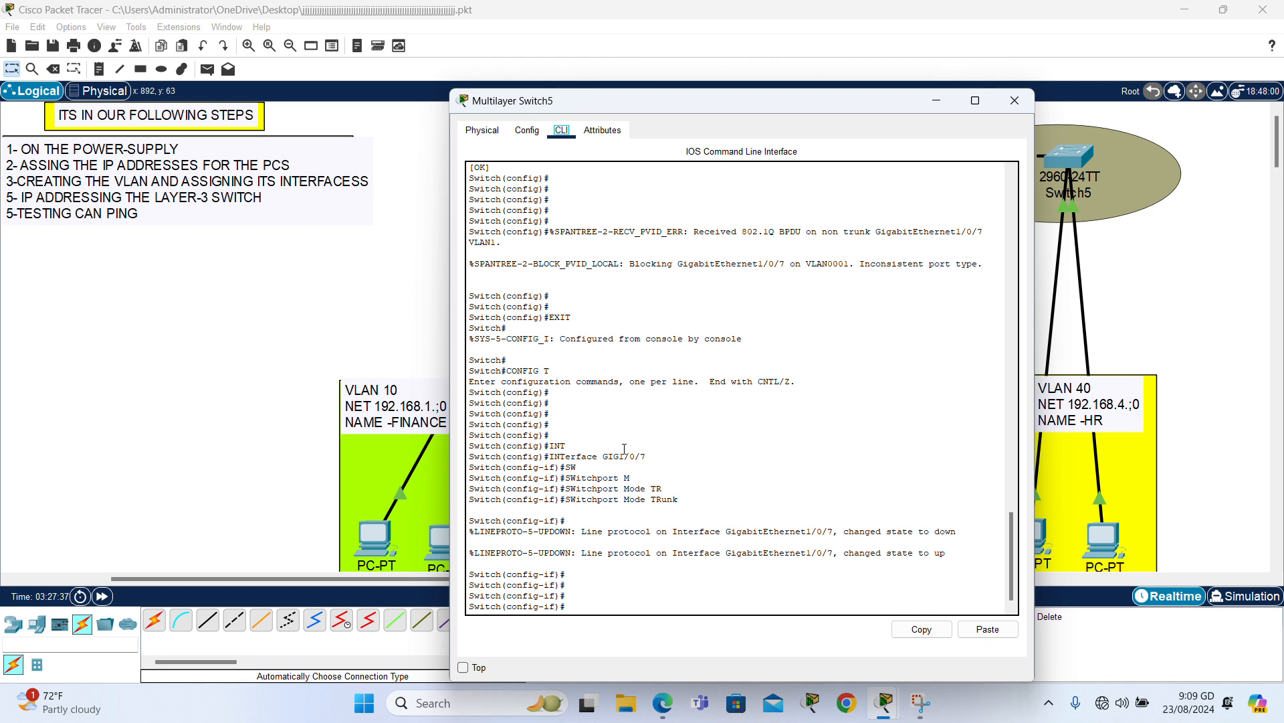
{"action": "key", "text": "Return"}
{"action": "key", "text": "Return"}
{"action": "key", "text": "Return"}
{"action": "key", "text": "Return"}
{"action": "key", "text": "Return"}
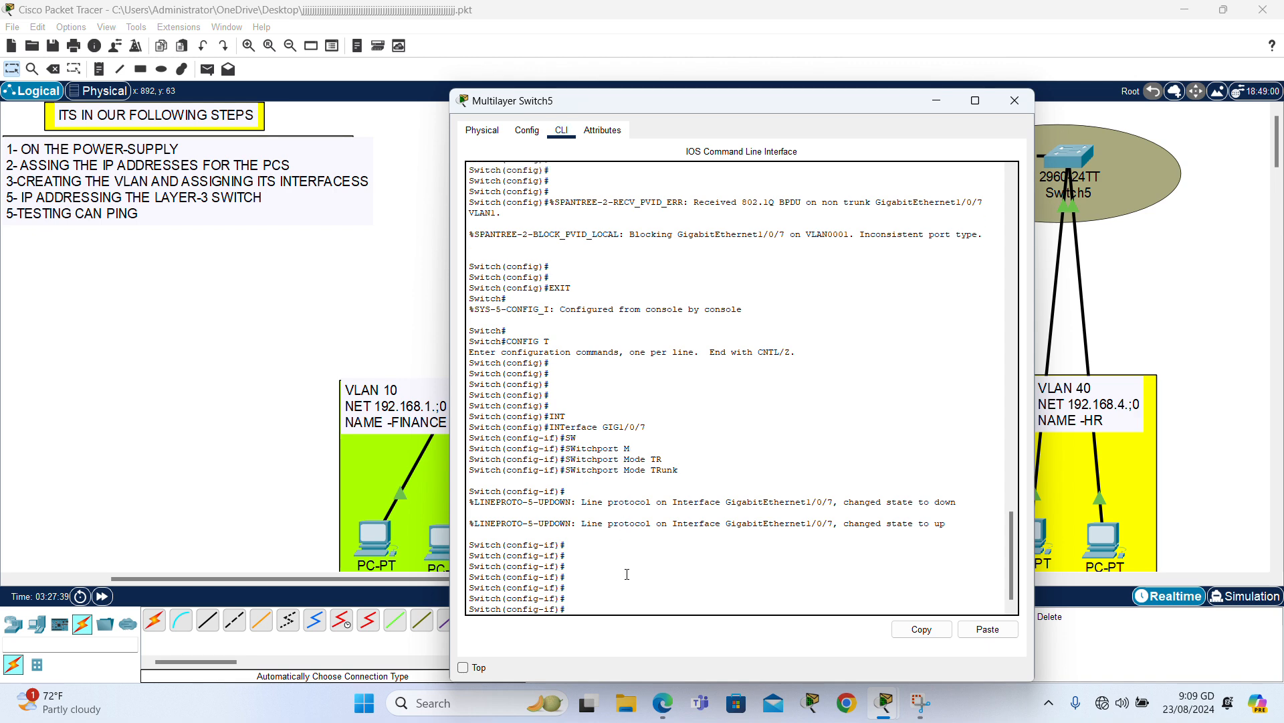
{"action": "key", "text": "Return"}
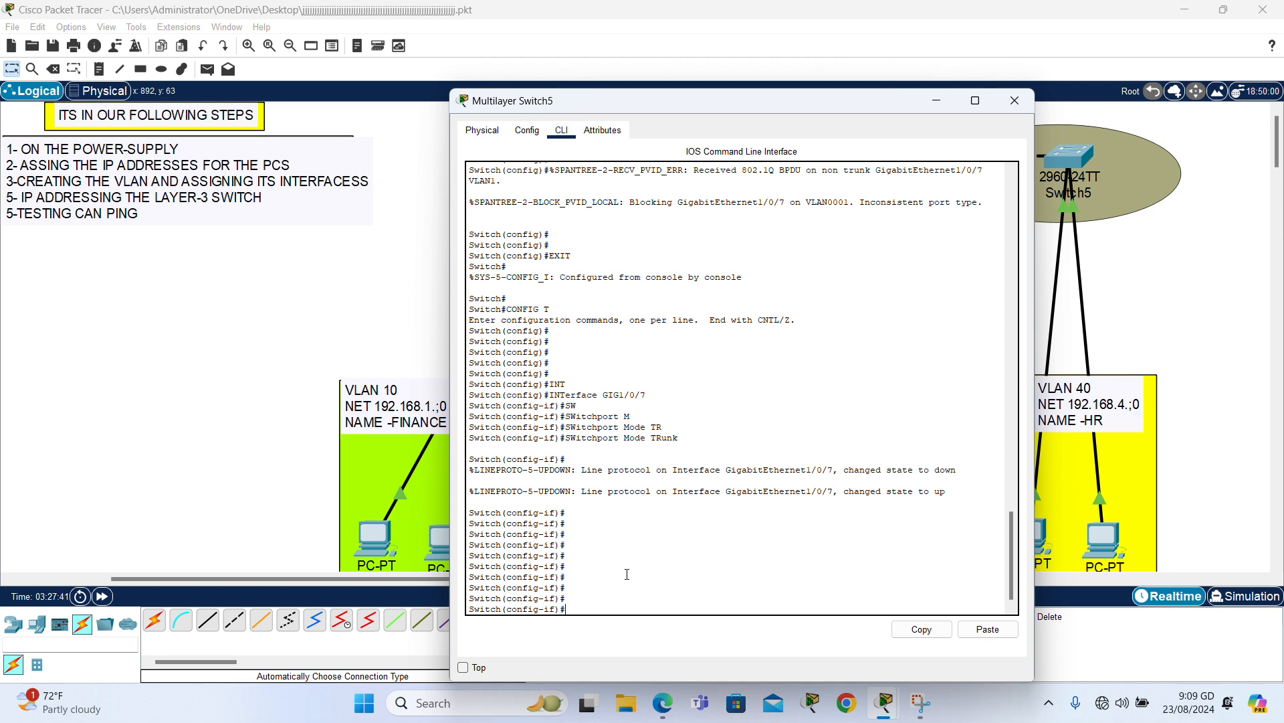
{"action": "type", "text": "INT"}
{"action": "key", "text": "Return"}
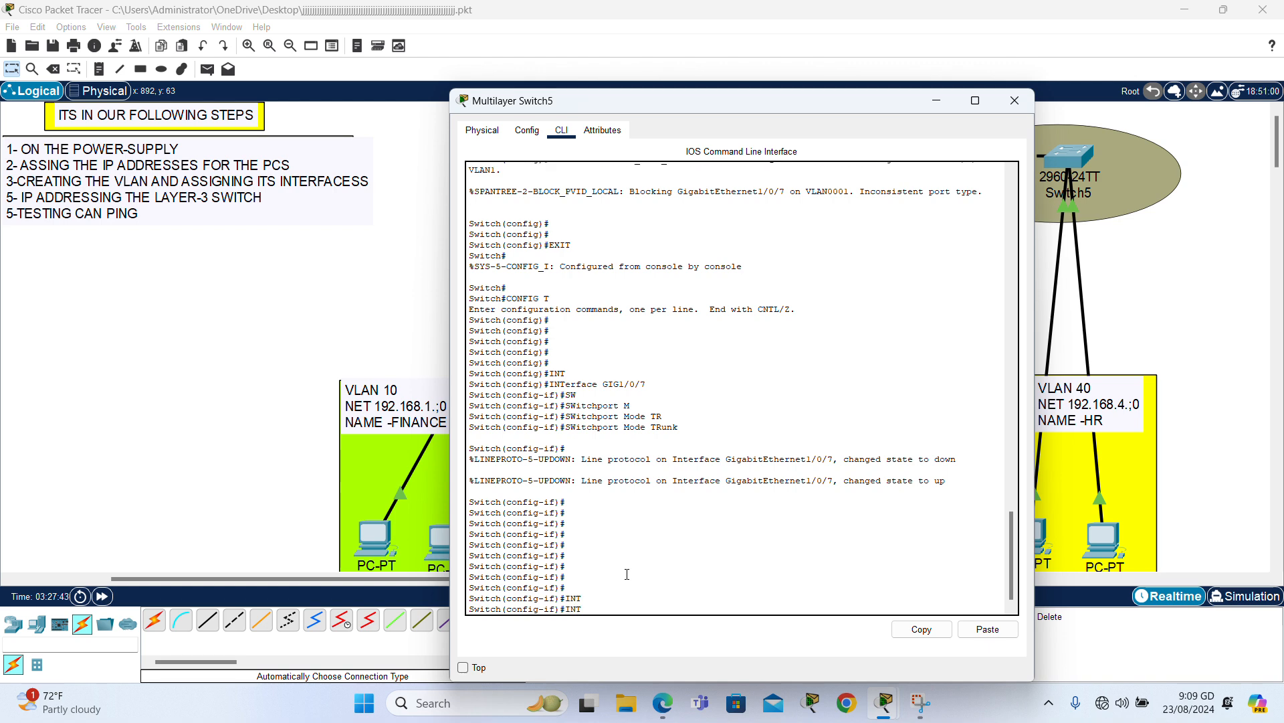
{"action": "type", "text": "EXIT"}
{"action": "key", "text": "Return"}
{"action": "key", "text": "Return"}
{"action": "key", "text": "Return"}
- Enter configuration of interface VLAN 10 on Multilayer Switch5 and enable it with no shutdown
{"action": "type", "text": "INT"}
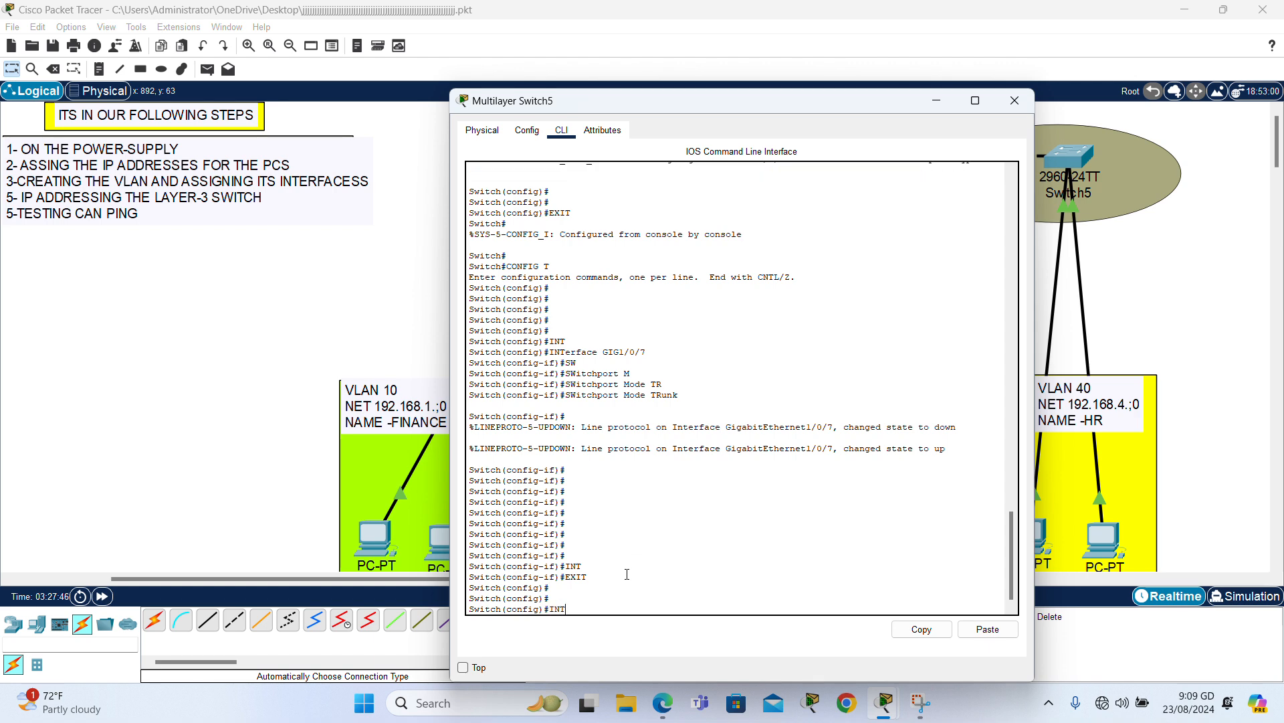
{"action": "key", "text": "Tab"}
{"action": "type", "text": "VLAN"}
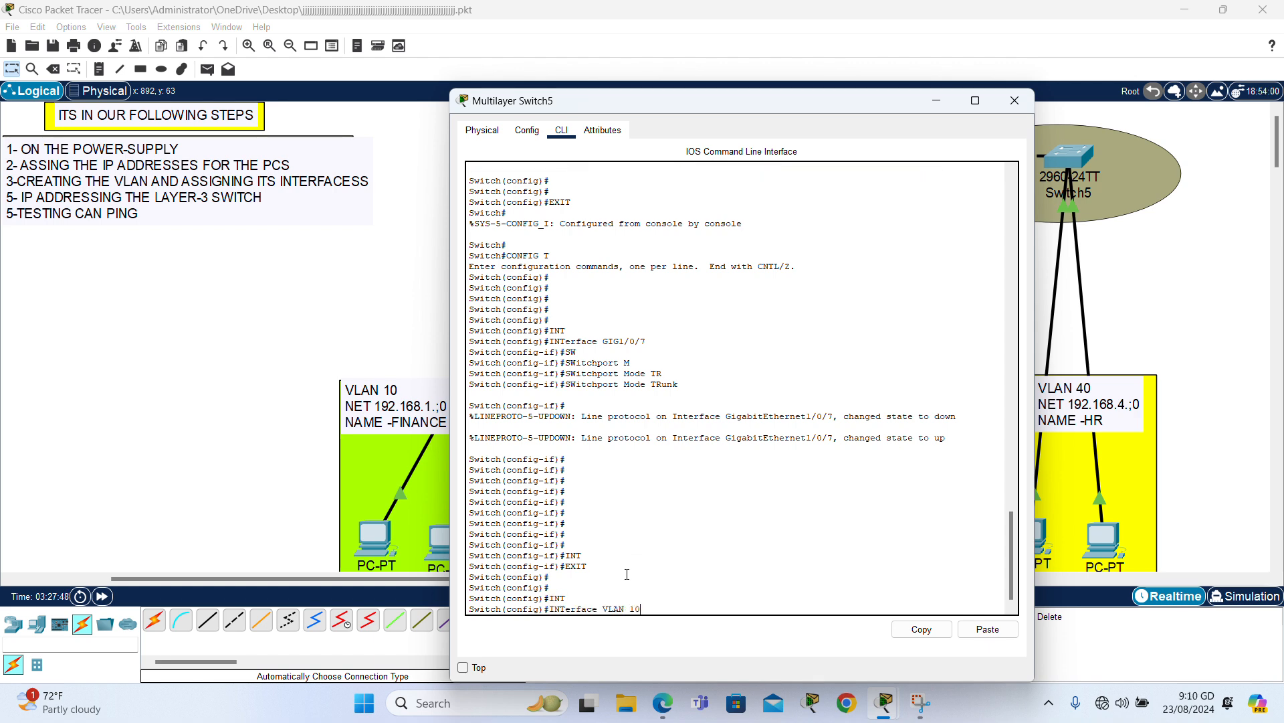
{"action": "key", "text": "Return"}
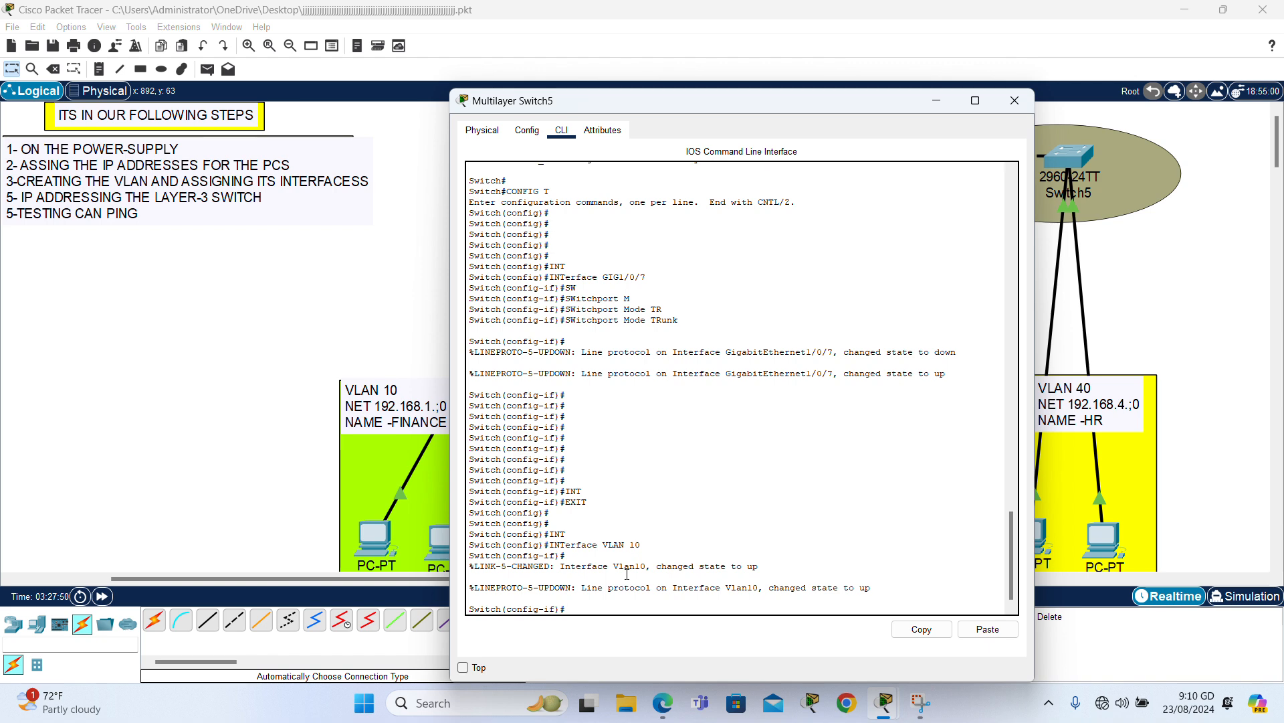
{"action": "type", "text": "NO SH"}
{"action": "key", "text": "Return"}
{"action": "key", "text": "Return"}
{"action": "key", "text": "Return"}
- Assign IP address 192.168.1.1 with mask 255.255.255.0 to interface VLAN 10 and return to global configuration mode
{"action": "type", "text": "IP ADD"}
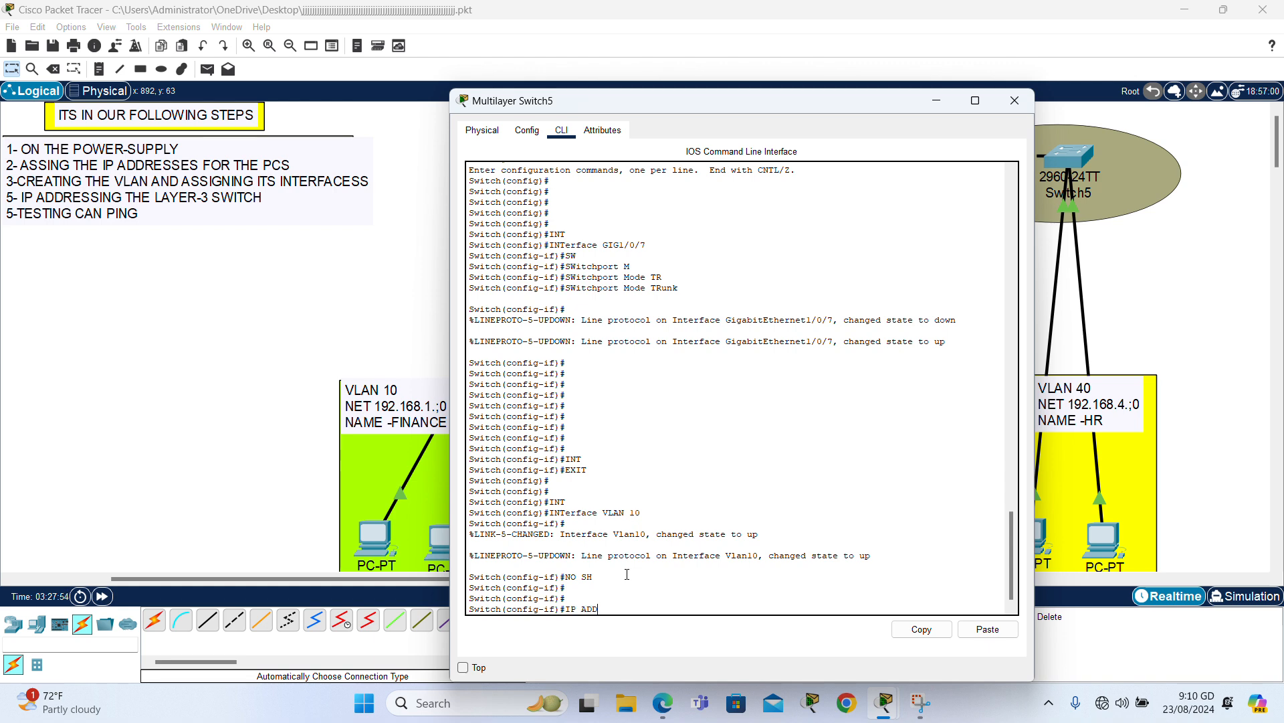
{"action": "key", "text": "Tab"}
{"action": "type", "text": "192."}
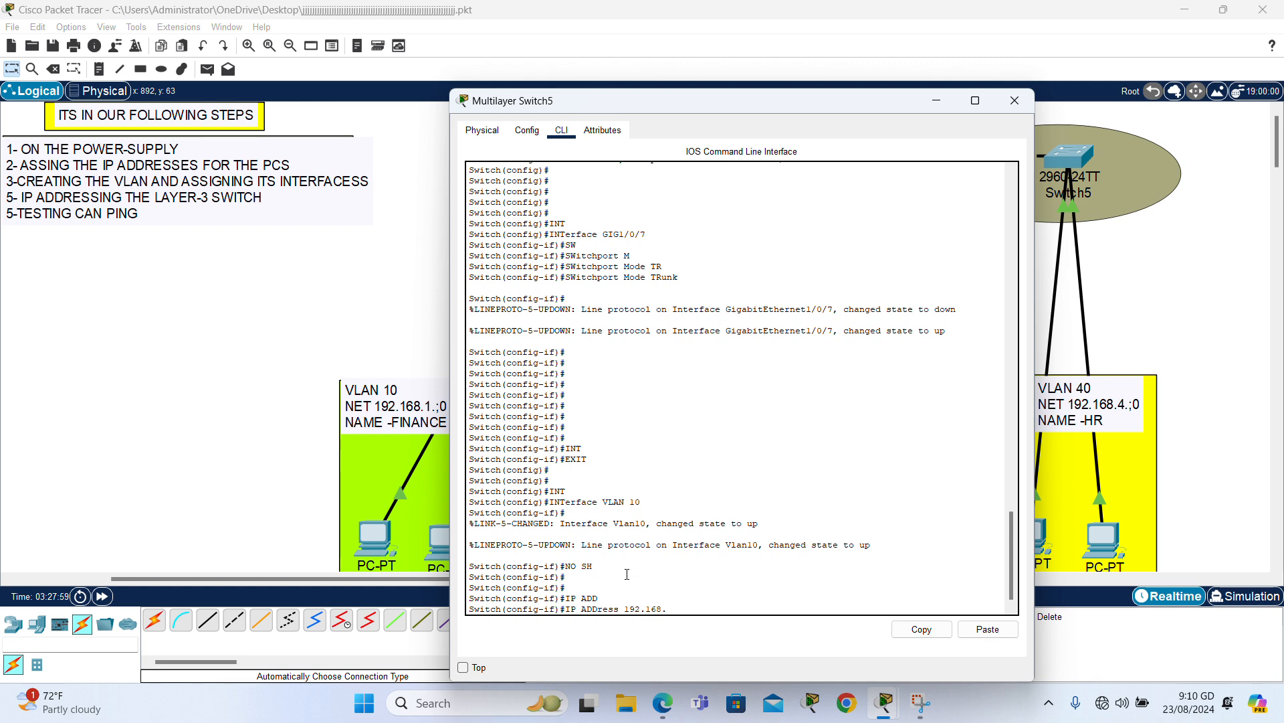
{"action": "type", "text": "168.1.1 255.255.255.0"}
{"action": "key", "text": "Return"}
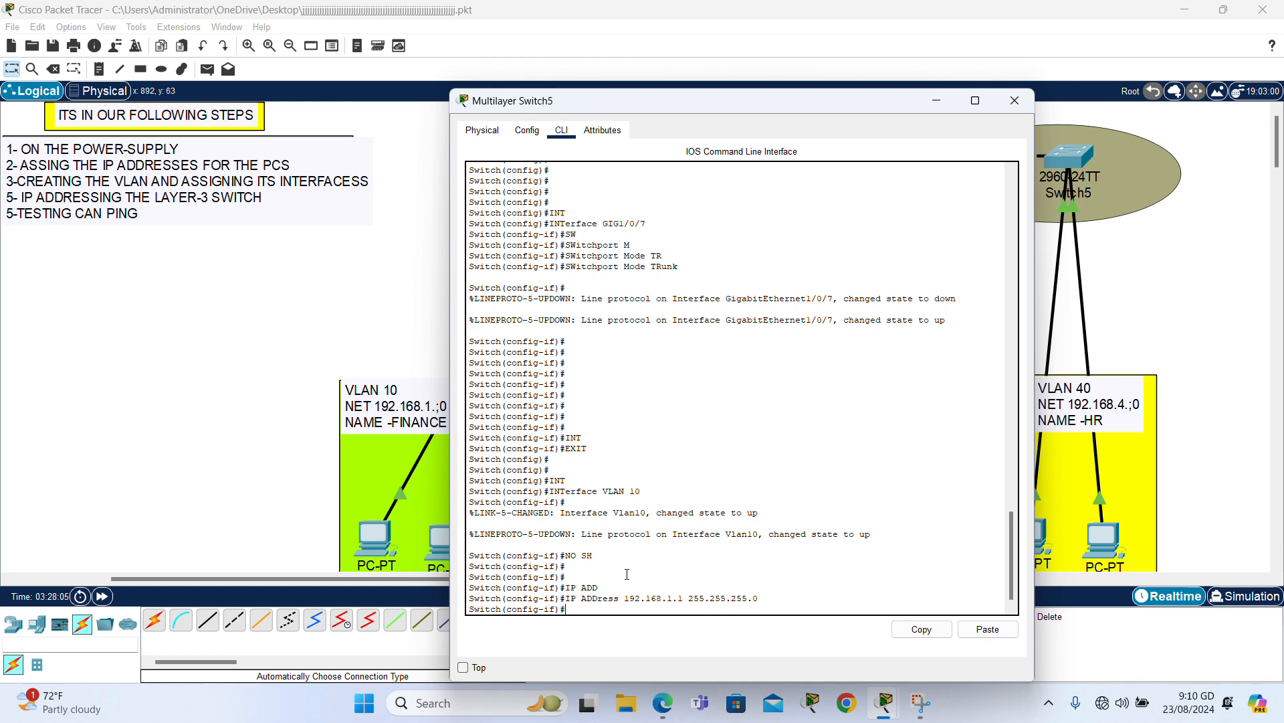
{"action": "type", "text": "EXIT"}
{"action": "key", "text": "Return"}
{"action": "key", "text": "Return"}
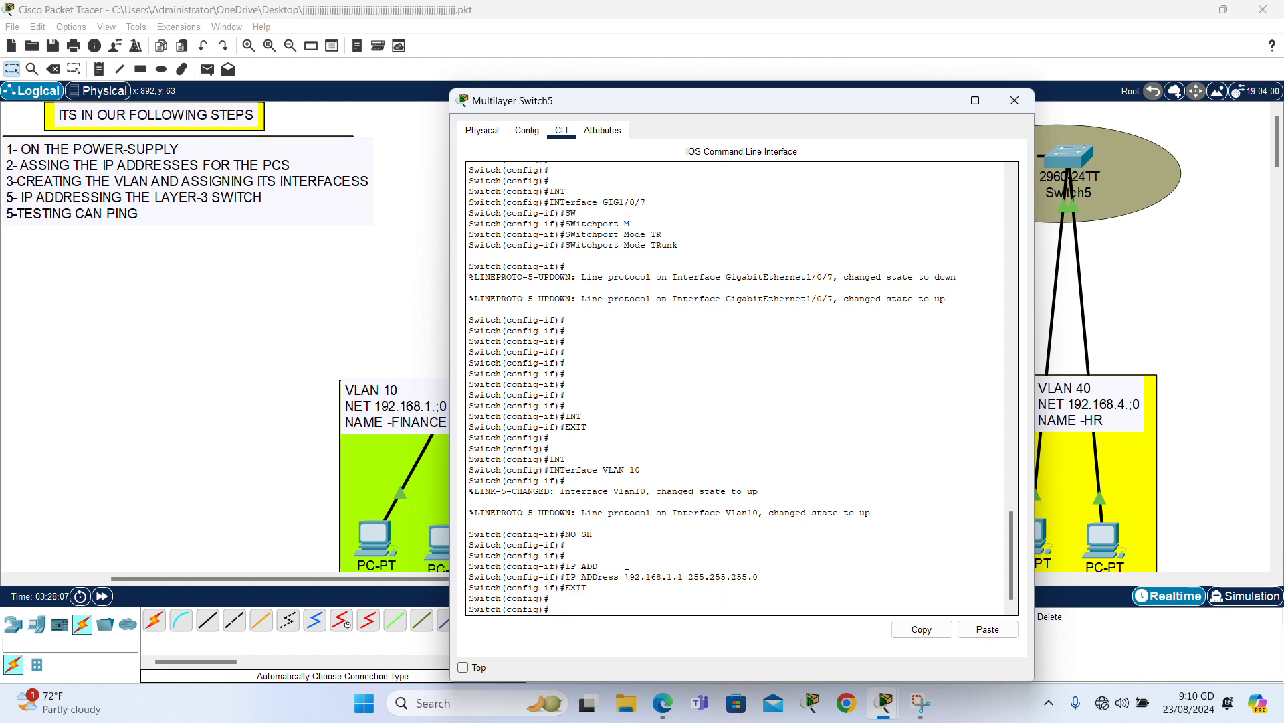
- Enter configuration of interface VLAN 20 on Multilayer Switch5 and enable it with no shutdown
{"action": "type", "text": "INT VLAN 20"}
{"action": "key", "text": "Return"}
{"action": "key", "text": "Return"}
{"action": "key", "text": "Return"}
{"action": "key", "text": "Return"}
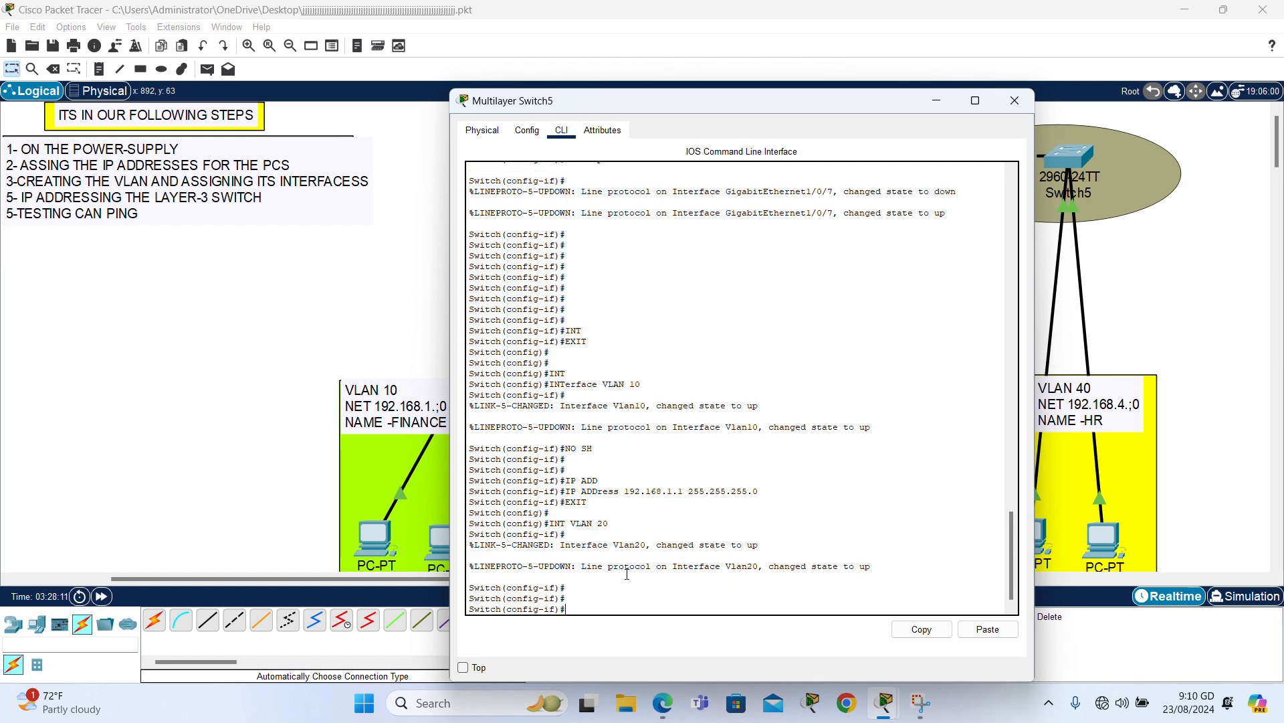
{"action": "type", "text": "NO SH"}
{"action": "key", "text": "Return"}
{"action": "key", "text": "Return"}
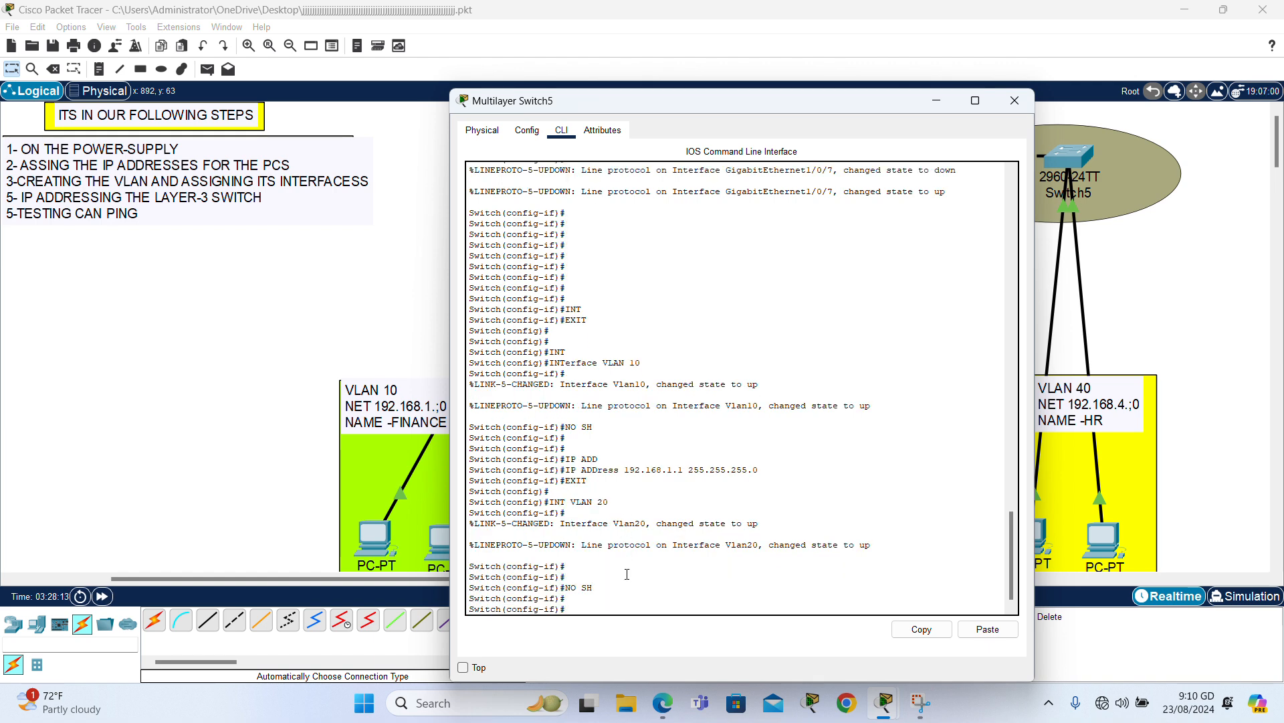
- Assign IP address 192.168.2.1 with mask 255.255.255.0 to interface VLAN 20 and return to global configuration mode
{"action": "type", "text": "IP ADD"}
{"action": "key", "text": "Tab"}
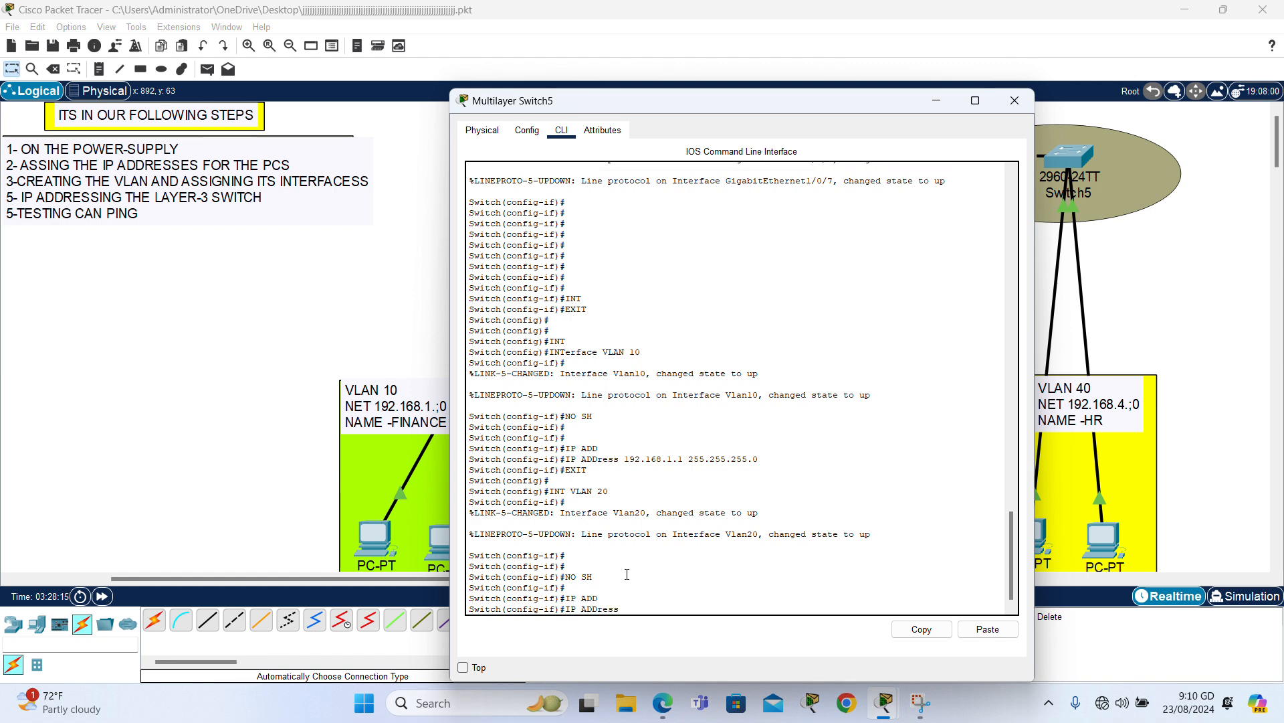
{"action": "type", "text": "192.168.2.1 255.255"}
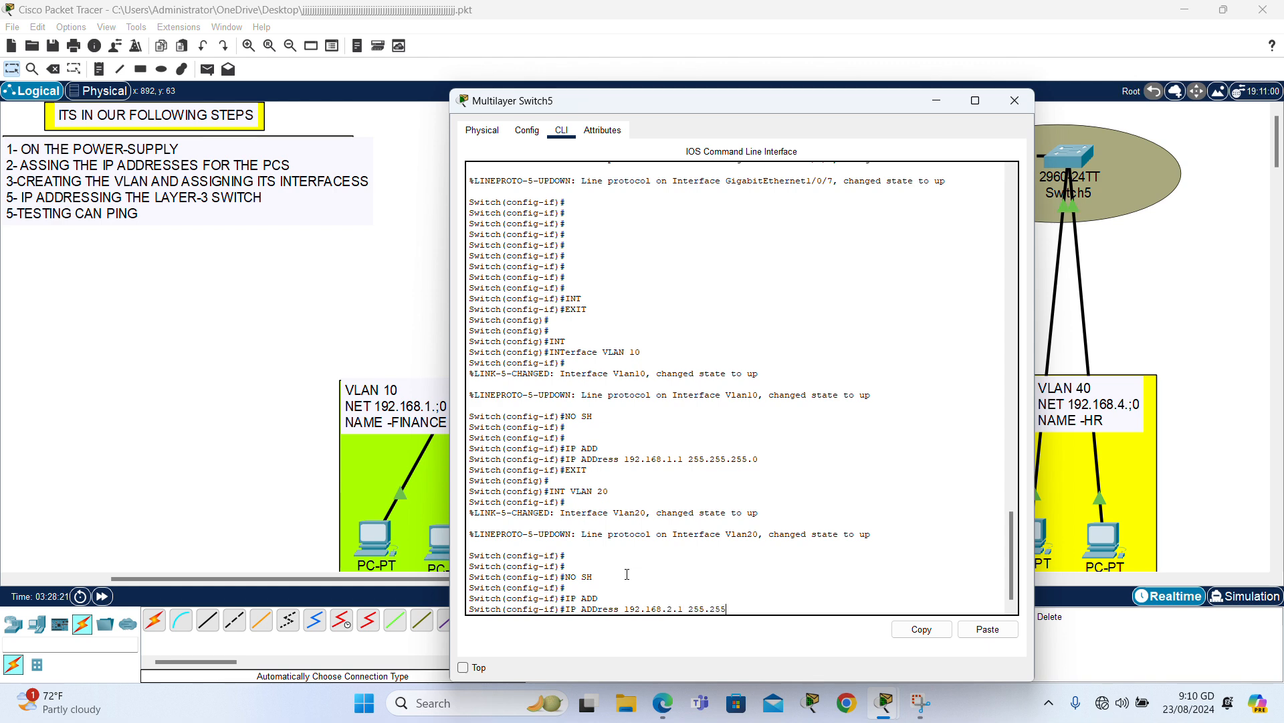
{"action": "type", "text": ".255."}
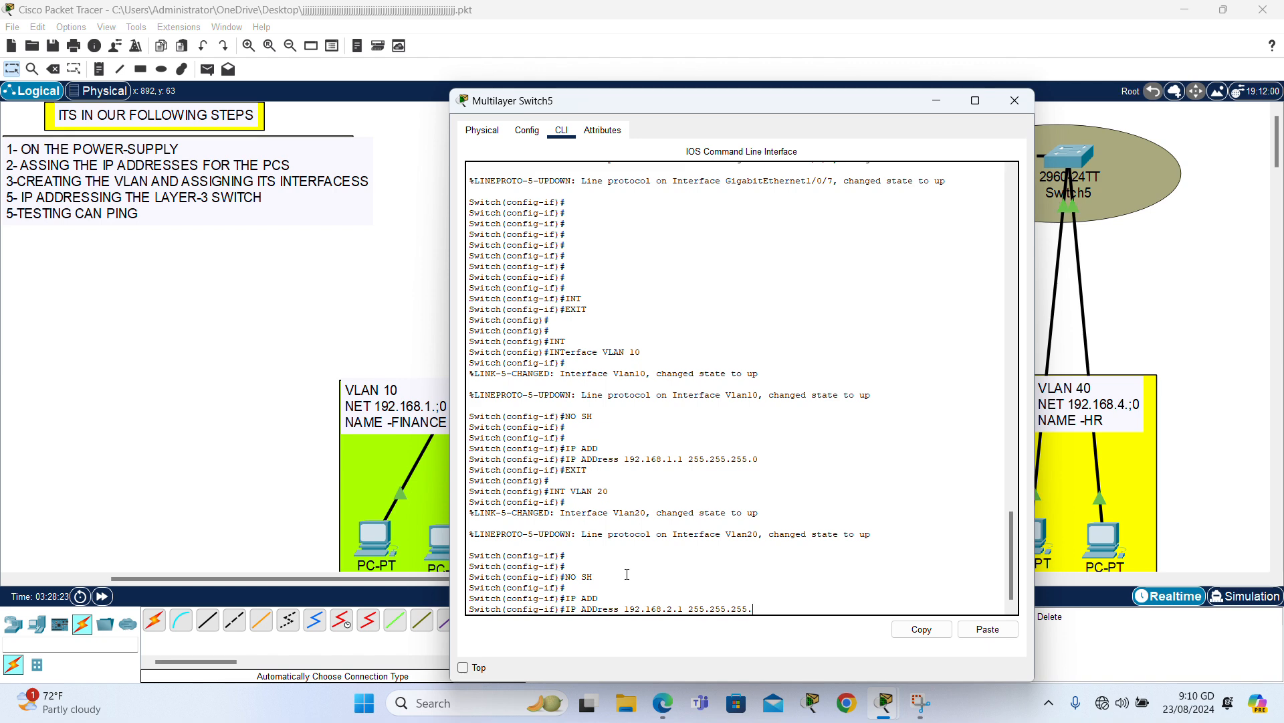
{"action": "type", "text": "0"}
{"action": "key", "text": "Return"}
{"action": "key", "text": "Return"}
{"action": "type", "text": "EXI"}
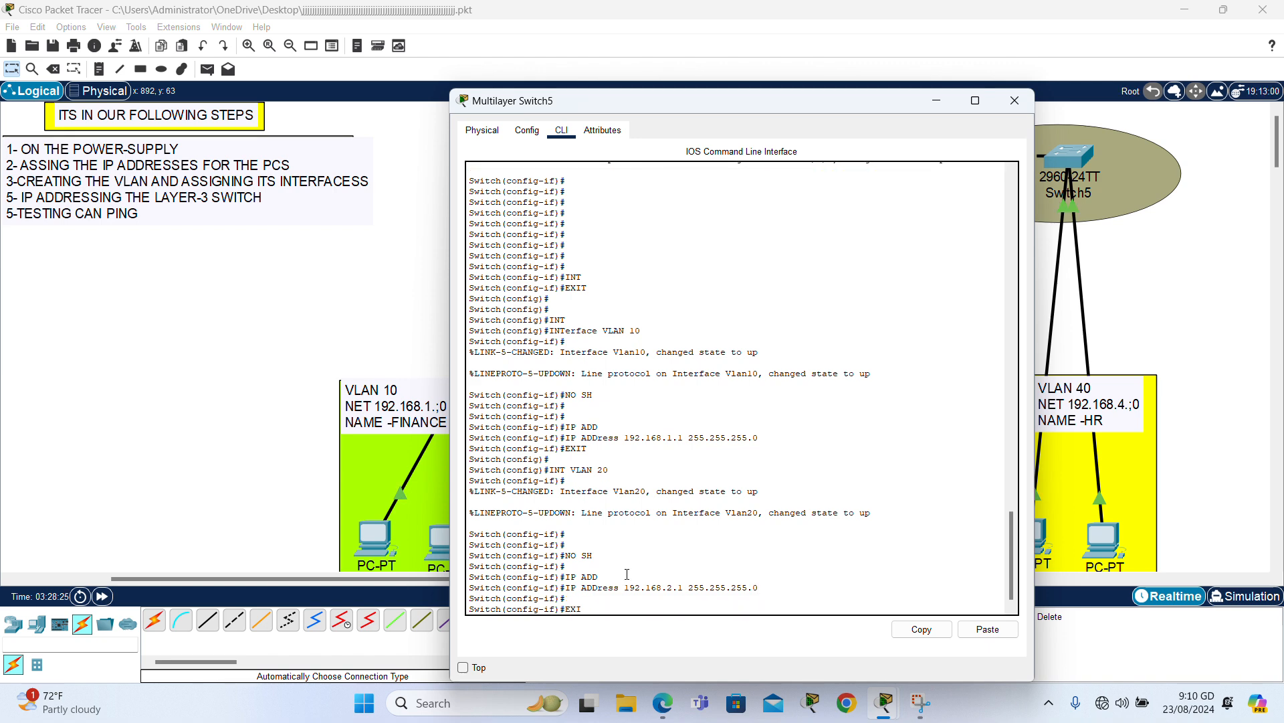
{"action": "type", "text": "T"}
{"action": "key", "text": "Return"}
{"action": "type", "text": "INT"}
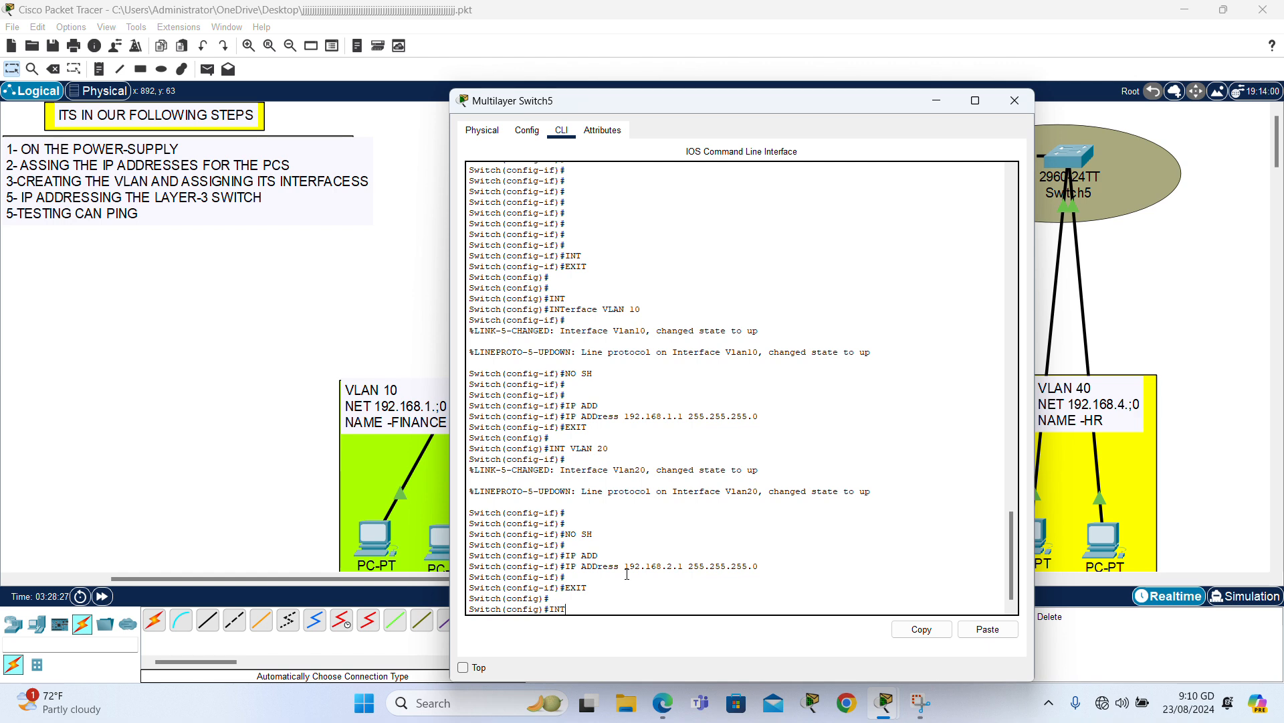
{"action": "key", "text": "Tab"}
{"action": "type", "text": "VLOAN 30"}
{"action": "key", "text": "Return"}
{"action": "key", "text": "Return"}
{"action": "key", "text": "Return"}
{"action": "key", "text": "Return"}
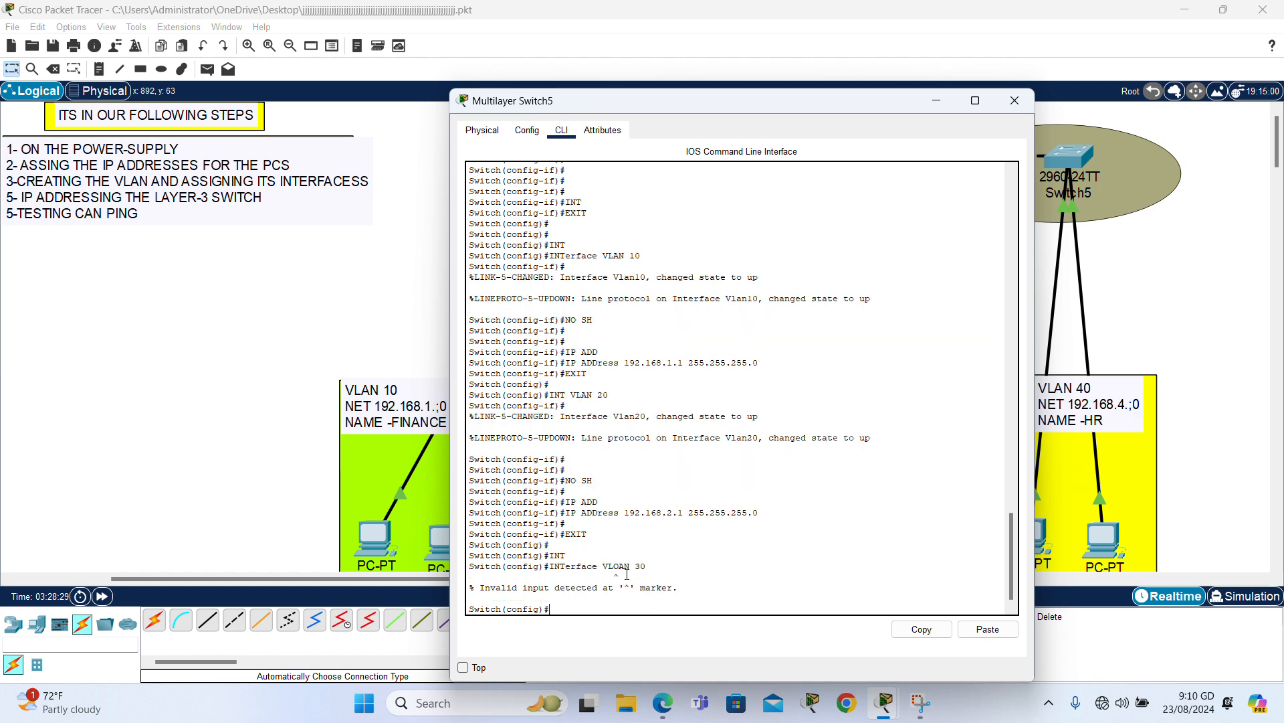
- Enter configuration of interface VLAN 30 on Multilayer Switch5 and enable it with no shutdown
{"action": "type", "text": "INT"}
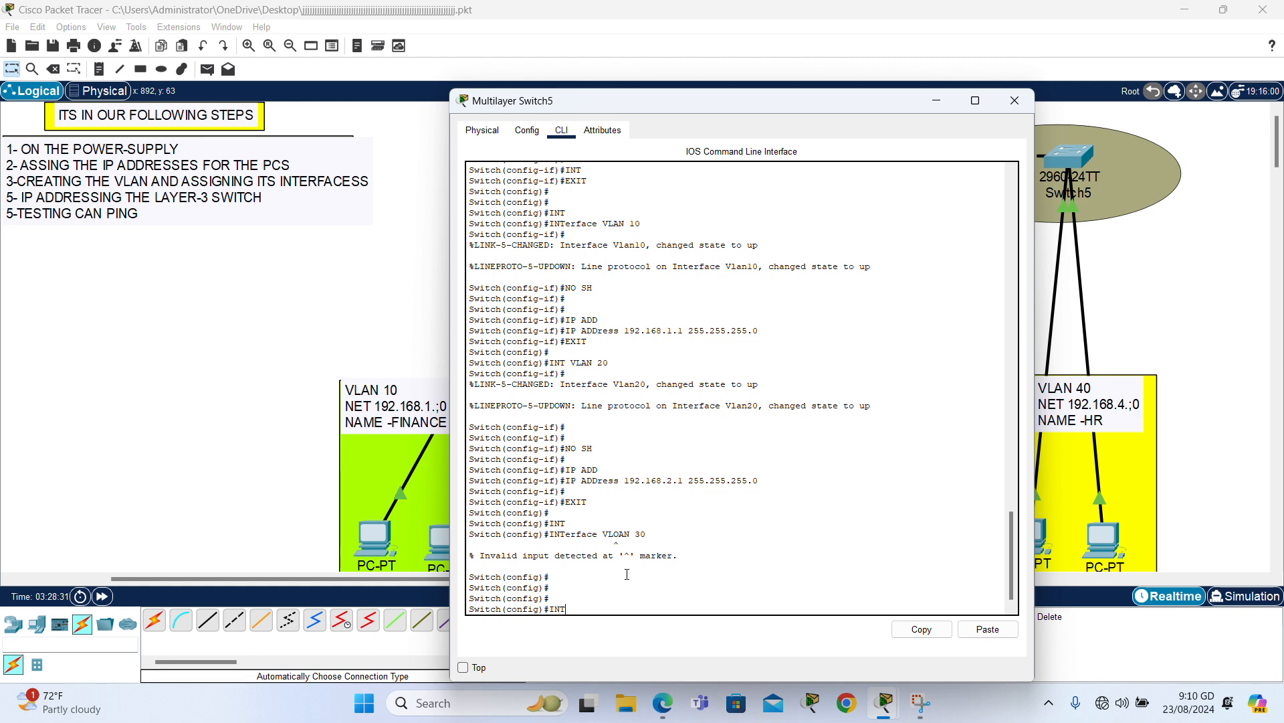
{"action": "type", "text": " VLAN"}
{"action": "key", "text": "Return"}
{"action": "key", "text": "Return"}
{"action": "key", "text": "Return"}
{"action": "type", "text": "NO "}
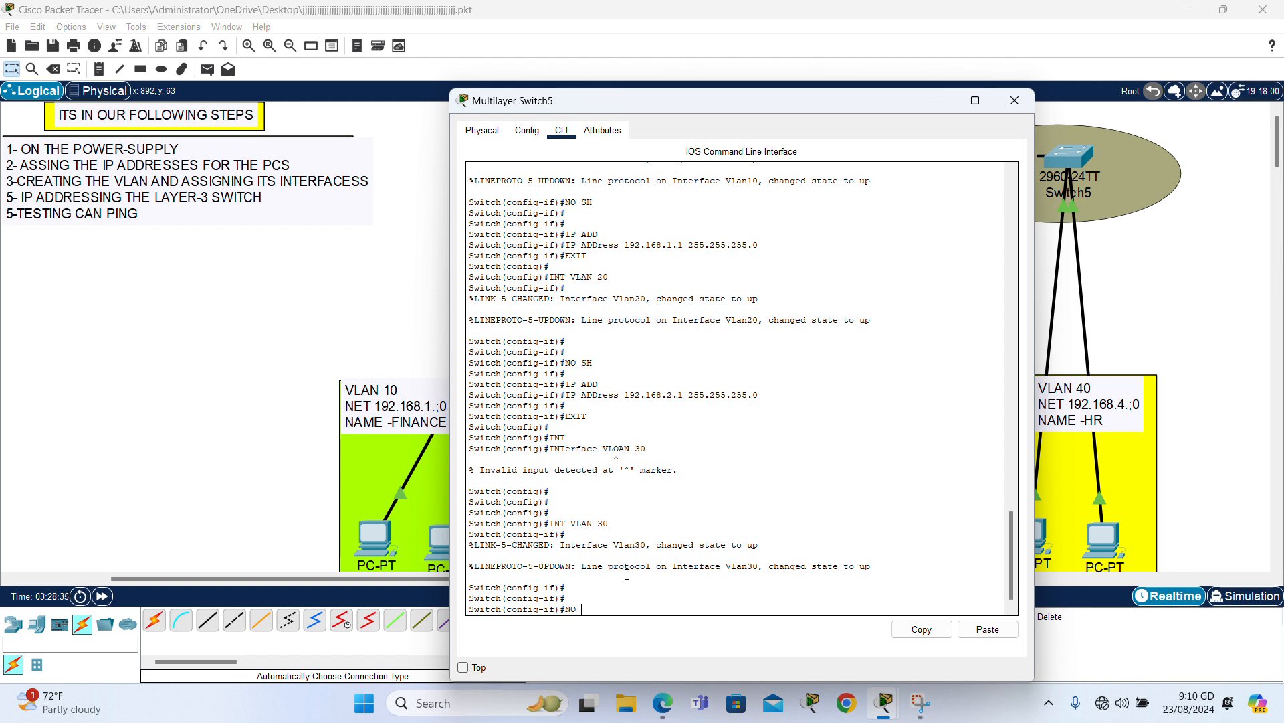
{"action": "type", "text": "SH"}
{"action": "key", "text": "Return"}
{"action": "key", "text": "Return"}
{"action": "key", "text": "Return"}
- Assign IP address 192.168.3.1 with mask 255.255.255.0 to interface VLAN 30 and return to global configuration mode
{"action": "type", "text": "IP "}
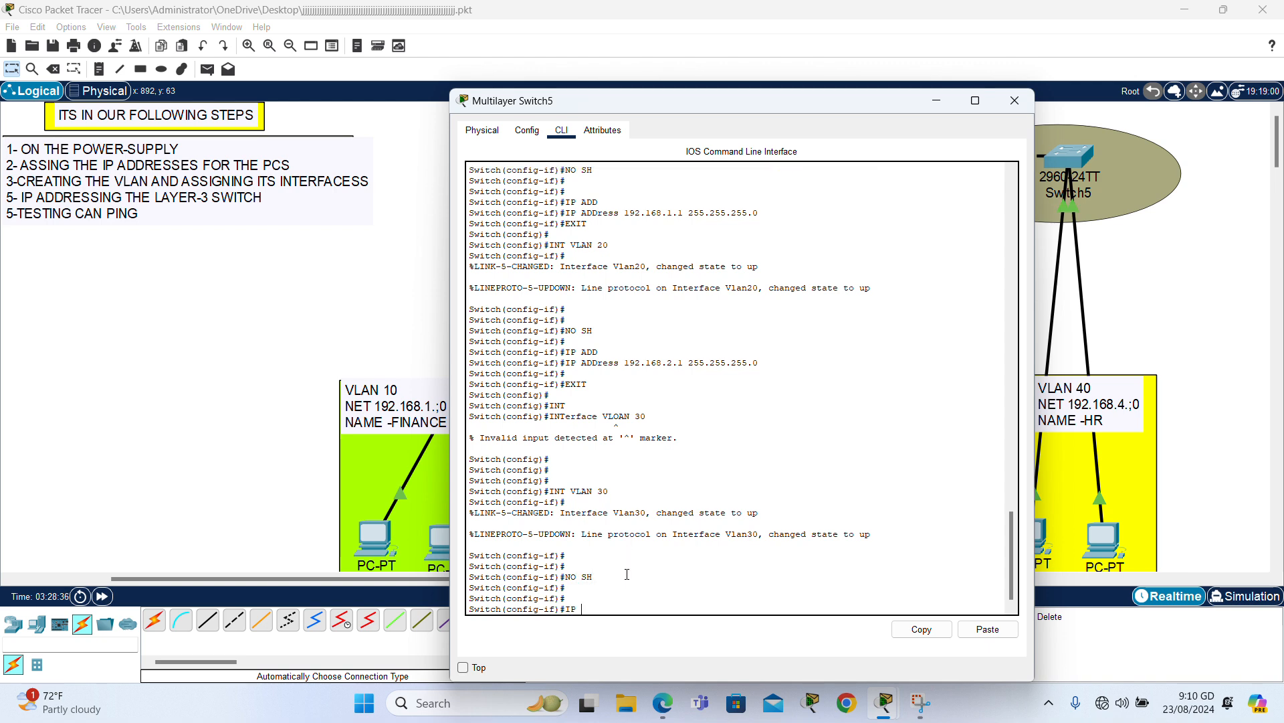
{"action": "type", "text": "ADD"}
{"action": "key", "text": "Tab"}
{"action": "type", "text": "192."}
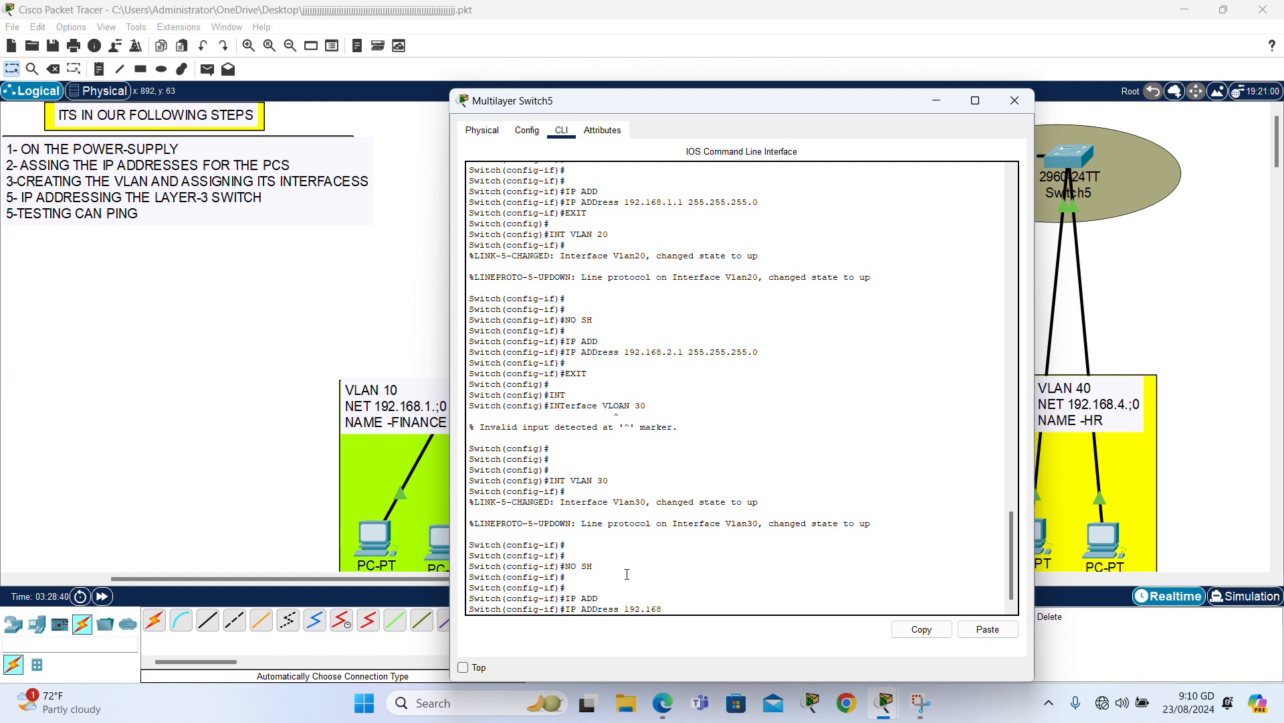
{"action": "type", "text": "168.3.1 255.255.255.0"}
{"action": "key", "text": "Return"}
{"action": "key", "text": "Return"}
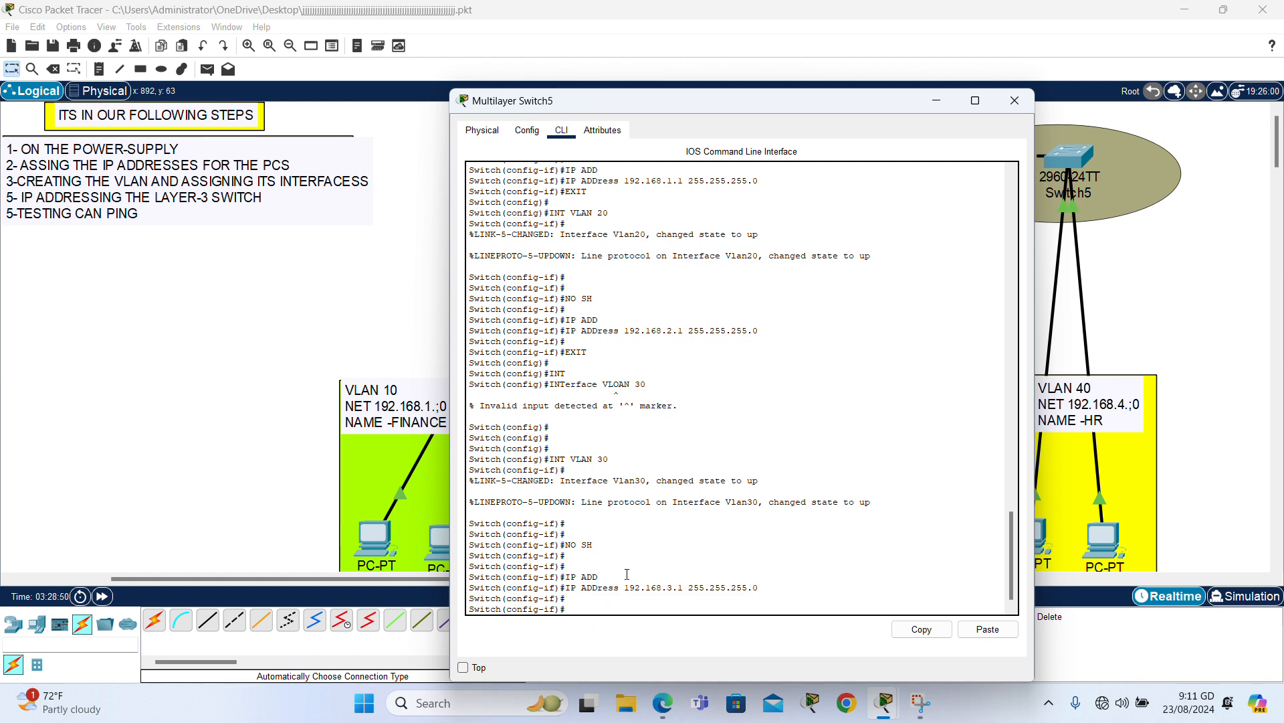
{"action": "type", "text": "EXIT"}
{"action": "key", "text": "Return"}
{"action": "key", "text": "Return"}
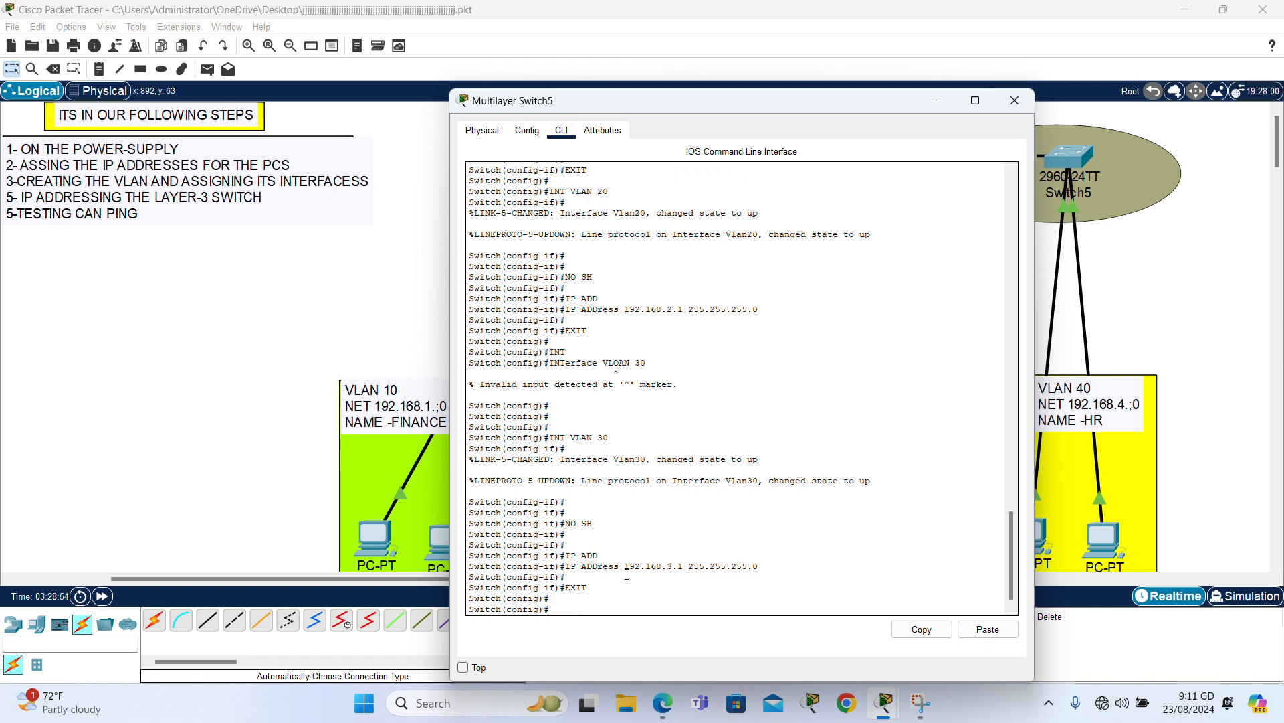
- Save Multilayer Switch5's running configuration with DO WR and go back to the network topology
{"action": "type", "text": "DO WR"}
{"action": "key", "text": "Return"}
{"action": "key", "text": "Return"}
{"action": "key", "text": "Return"}
{"action": "key", "text": "Return"}
{"action": "key", "text": "Return"}
{"action": "key", "text": "Return"}
{"action": "key", "text": "Return"}
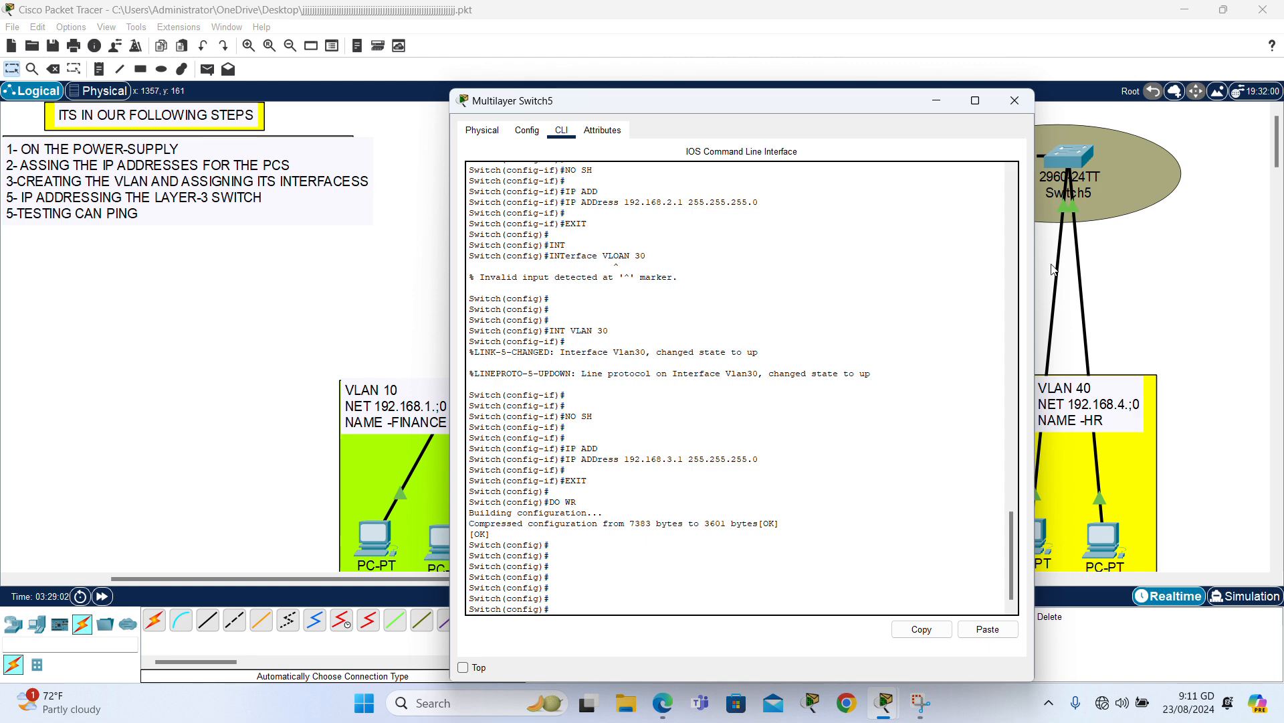
{"action": "left_click", "coordinate": [1128, 242]}
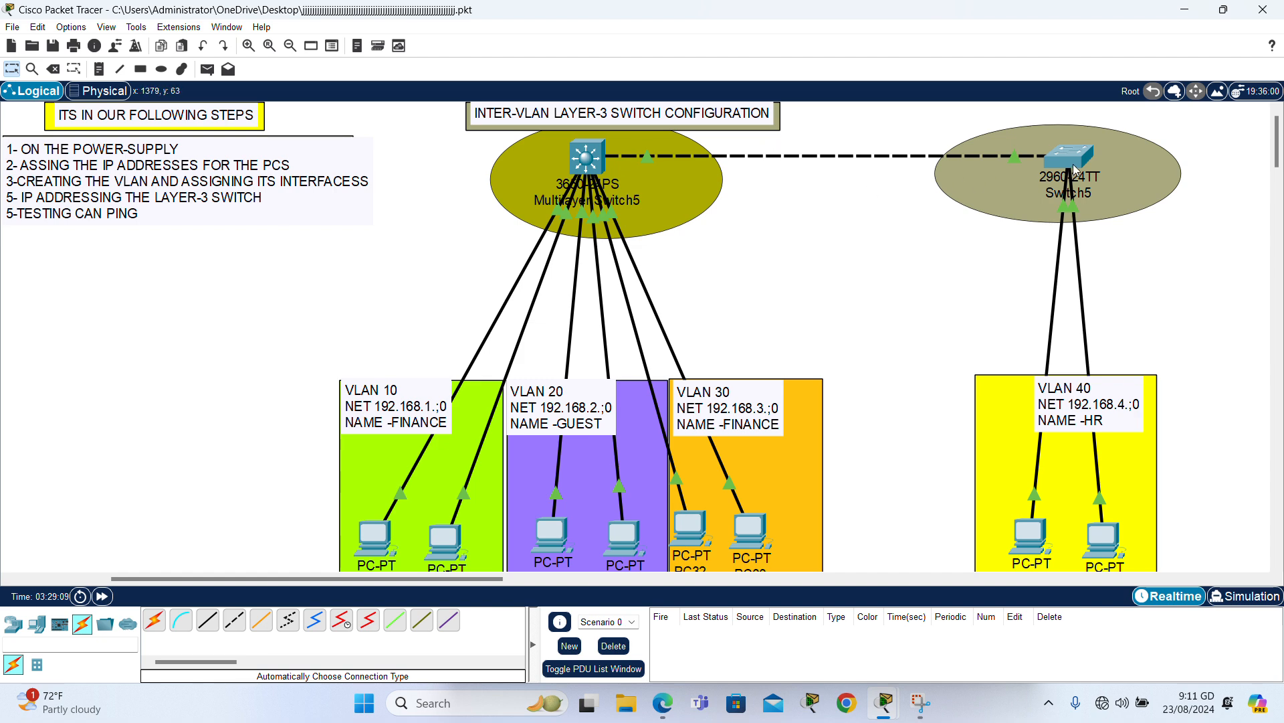
- Reopen Multilayer Switch5's command line and create VLAN 40
{"action": "mouse_move", "coordinate": [1073, 163]}
{"action": "mouse_move", "coordinate": [1030, 540]}
{"action": "left_click", "coordinate": [586, 159]}
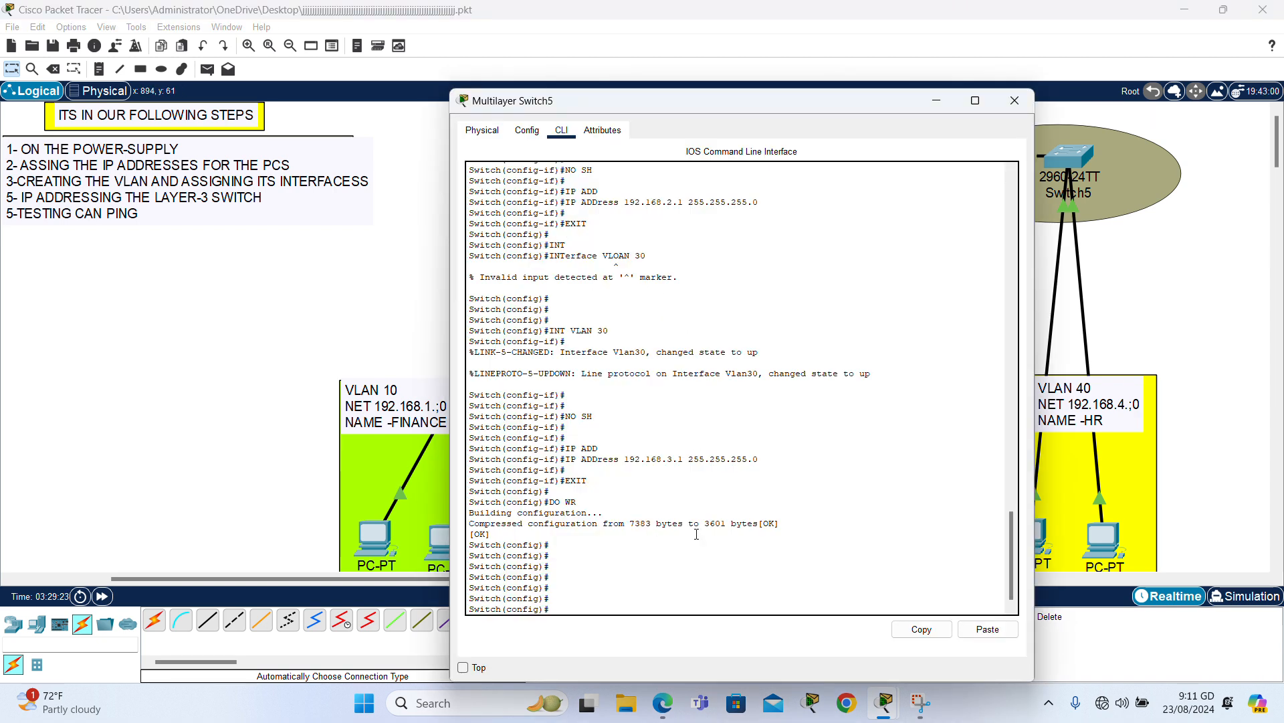
{"action": "key", "text": "Return"}
{"action": "key", "text": "Return"}
{"action": "type", "text": "V"}
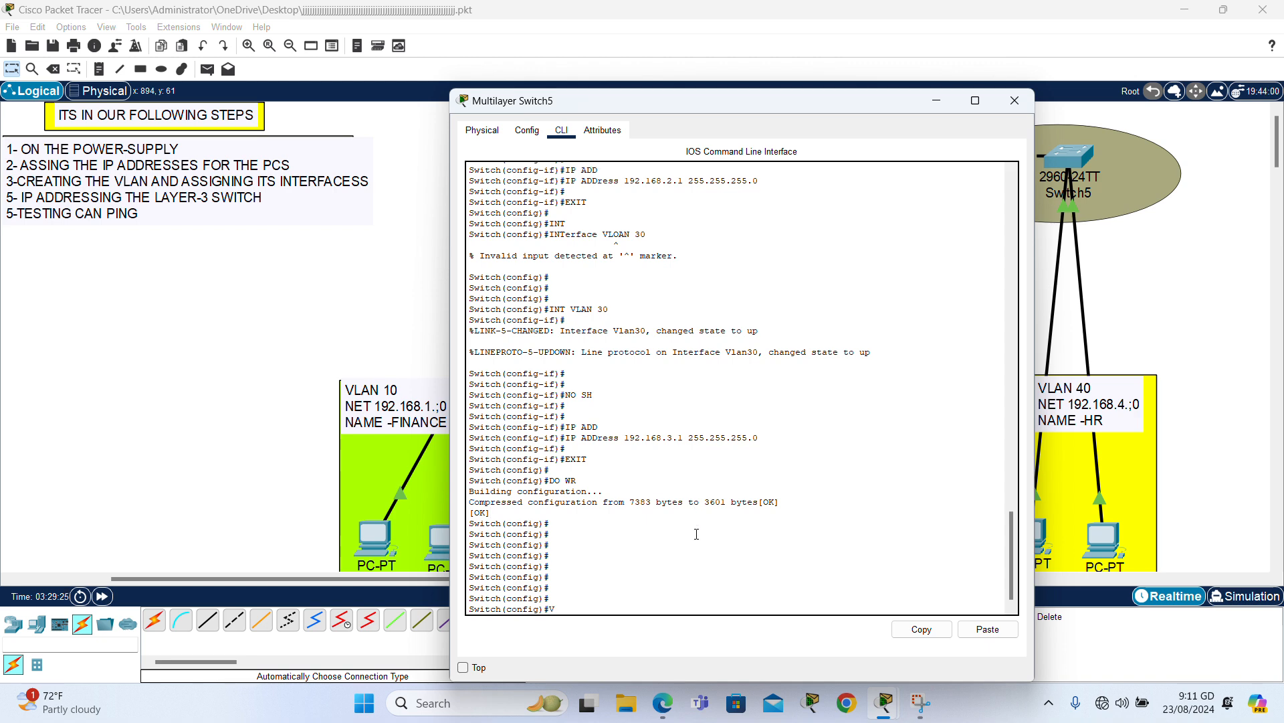
{"action": "type", "text": "LA"}
{"action": "type", "text": "40"}
{"action": "key", "text": "Return"}
{"action": "key", "text": "Return"}
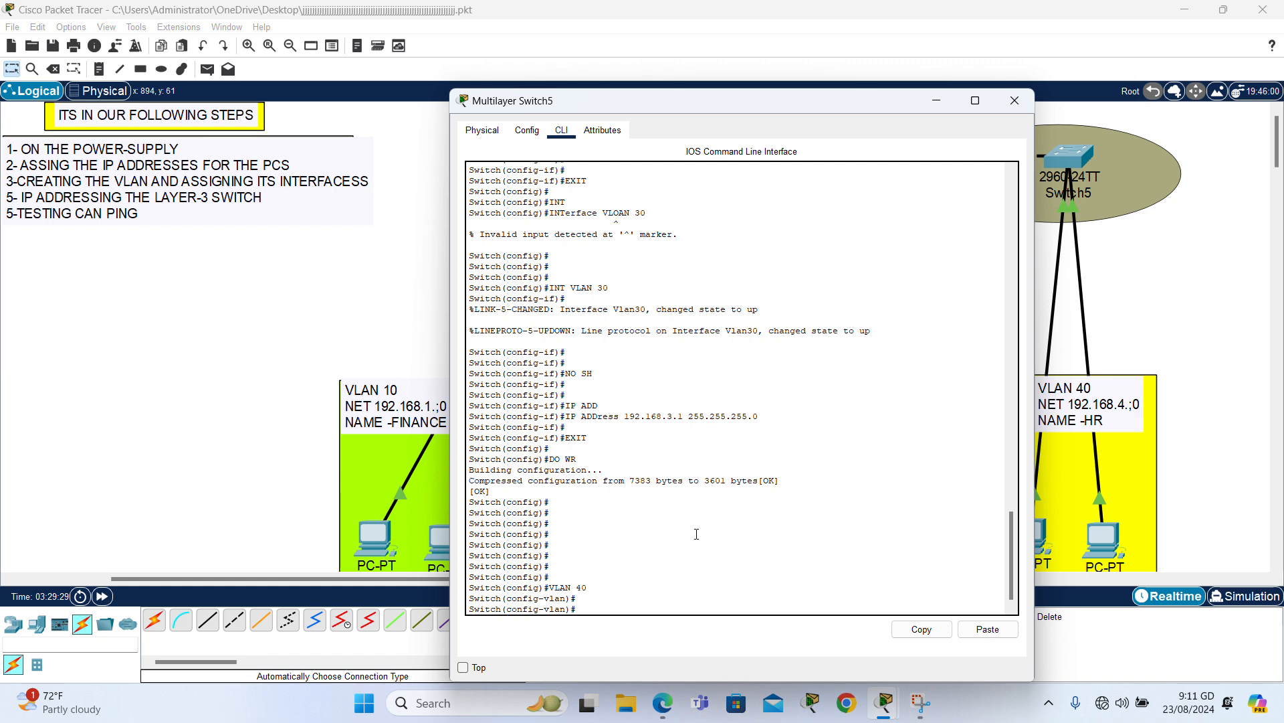
- Enter configuration of interface VLAN 40 on Multilayer Switch5 and enable it with no shutdown
{"action": "type", "text": "INT VLAN 40"}
{"action": "key", "text": "Return"}
{"action": "key", "text": "Return"}
{"action": "key", "text": "Return"}
{"action": "key", "text": "Return"}
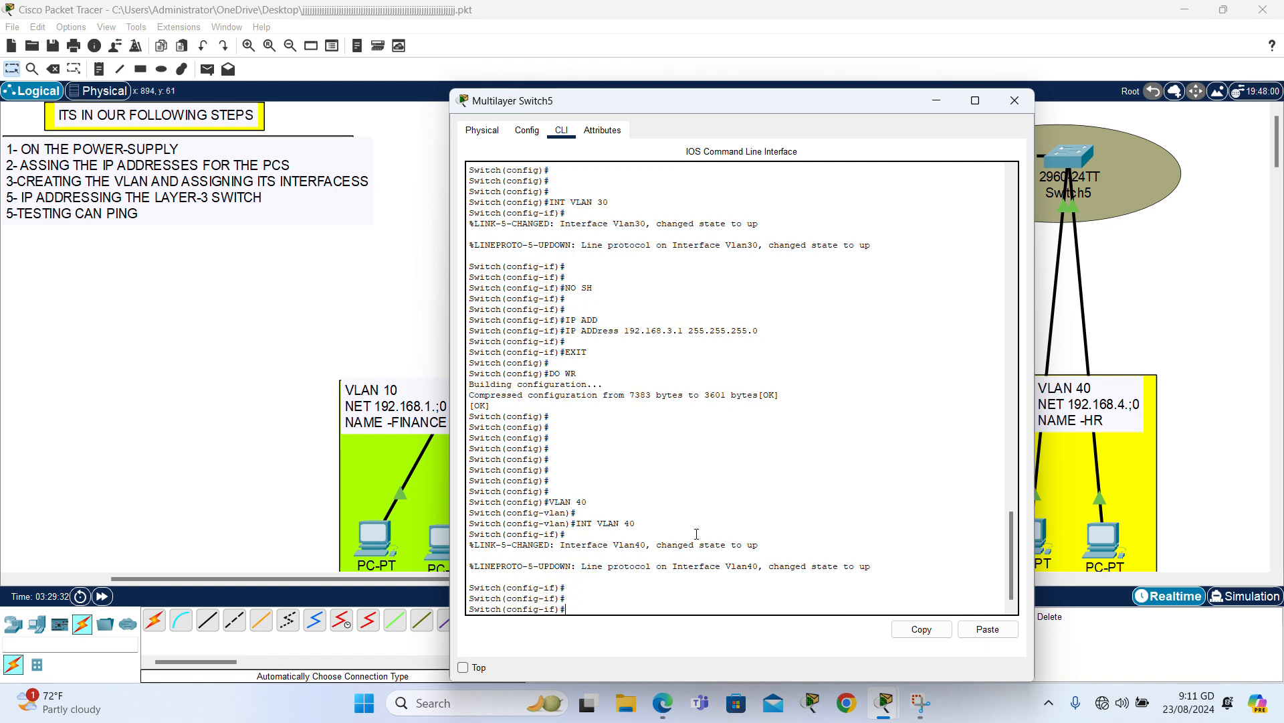
{"action": "type", "text": "NO SH"}
{"action": "key", "text": "Return"}
{"action": "key", "text": "Return"}
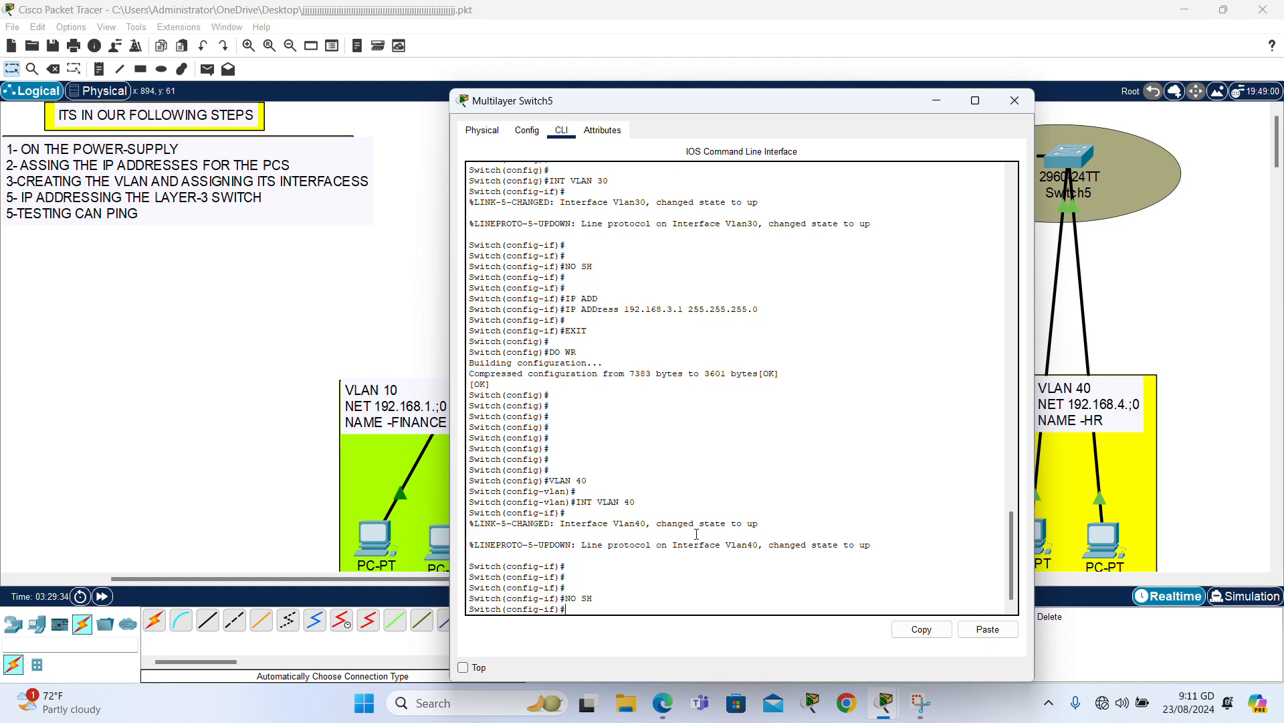
- Assign IP address 192.168.4.1 with mask 255.255.255.0 to interface VLAN 40 and return to global configuration mode
{"action": "type", "text": "IP ADD"}
{"action": "key", "text": "Tab"}
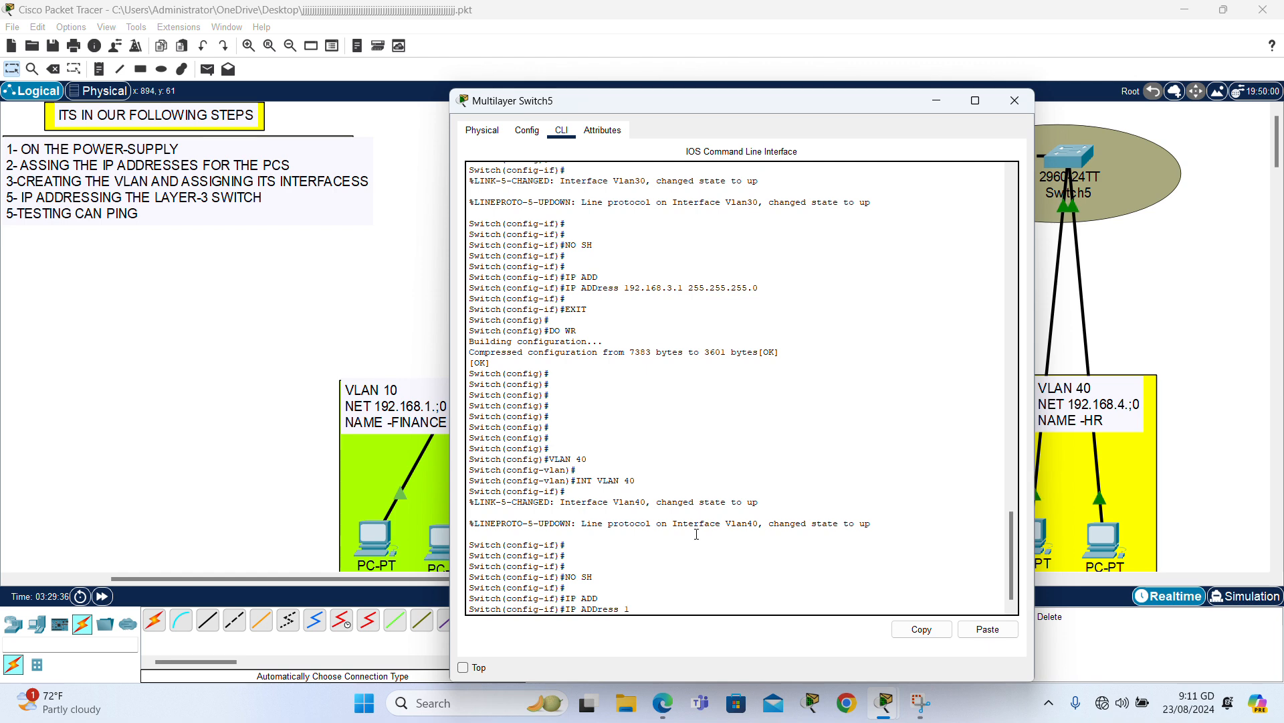
{"action": "type", "text": "192.168.4.1 255.255.255.0"}
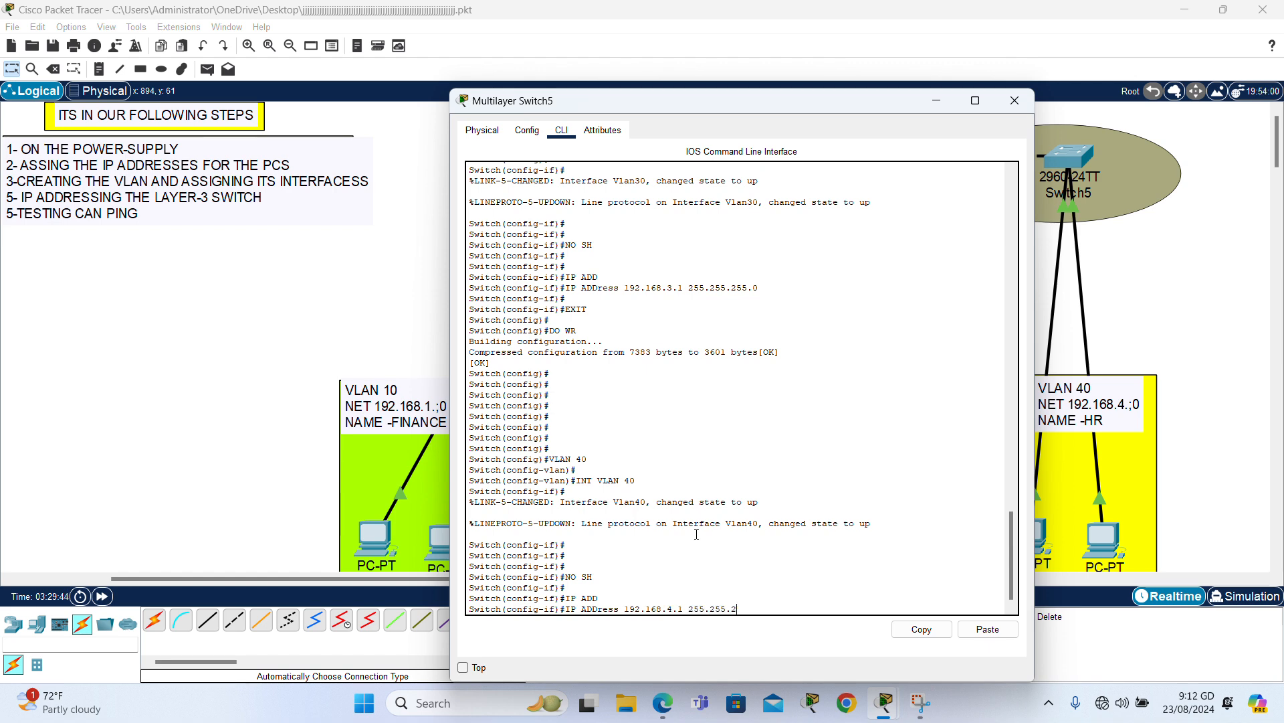
{"action": "key", "text": "Return"}
{"action": "key", "text": "Return"}
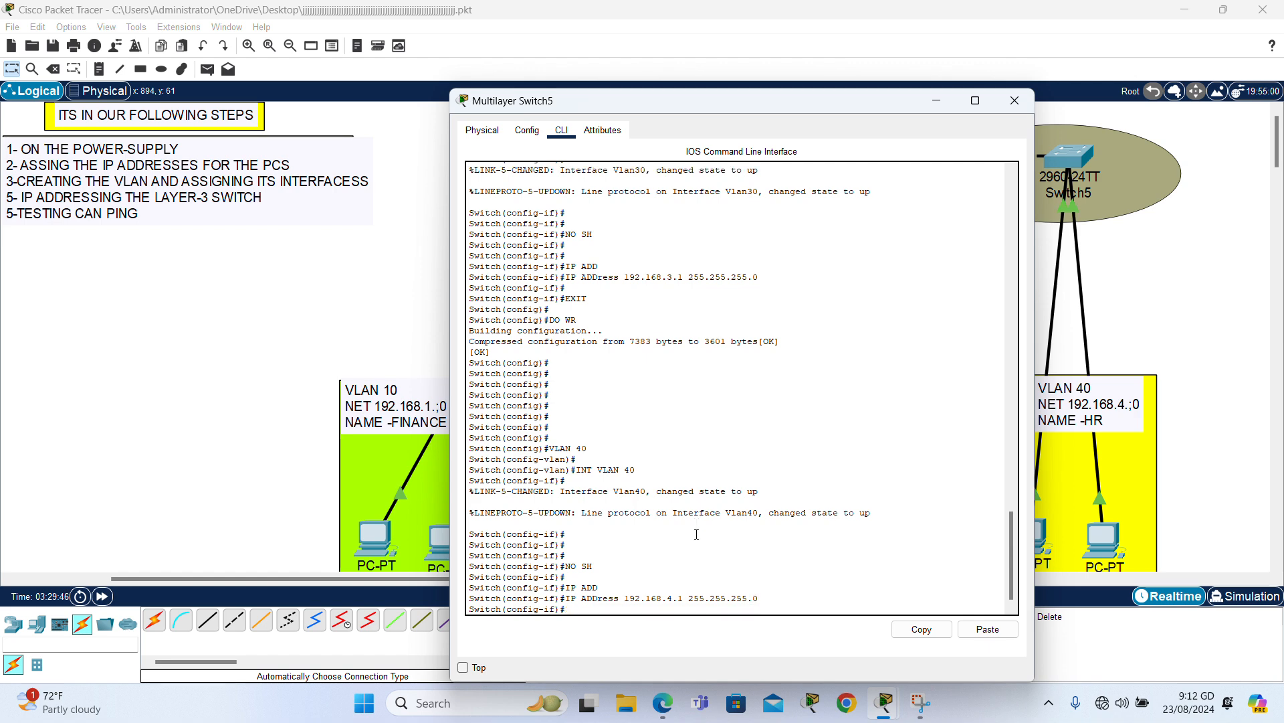
{"action": "type", "text": "EX"}
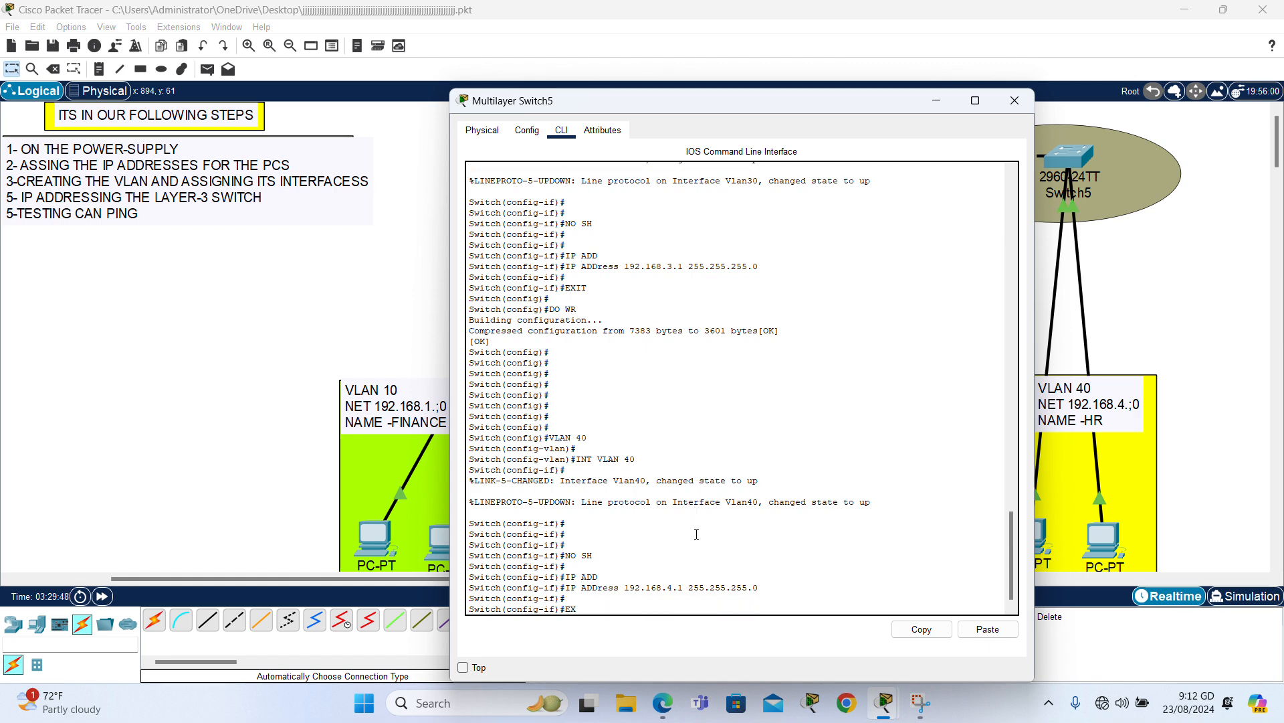
{"action": "type", "text": "IT"}
{"action": "key", "text": "Return"}
{"action": "key", "text": "Return"}
- Save the switch configuration with DO WR and close Multilayer Switch5's window
{"action": "type", "text": "DO WR"}
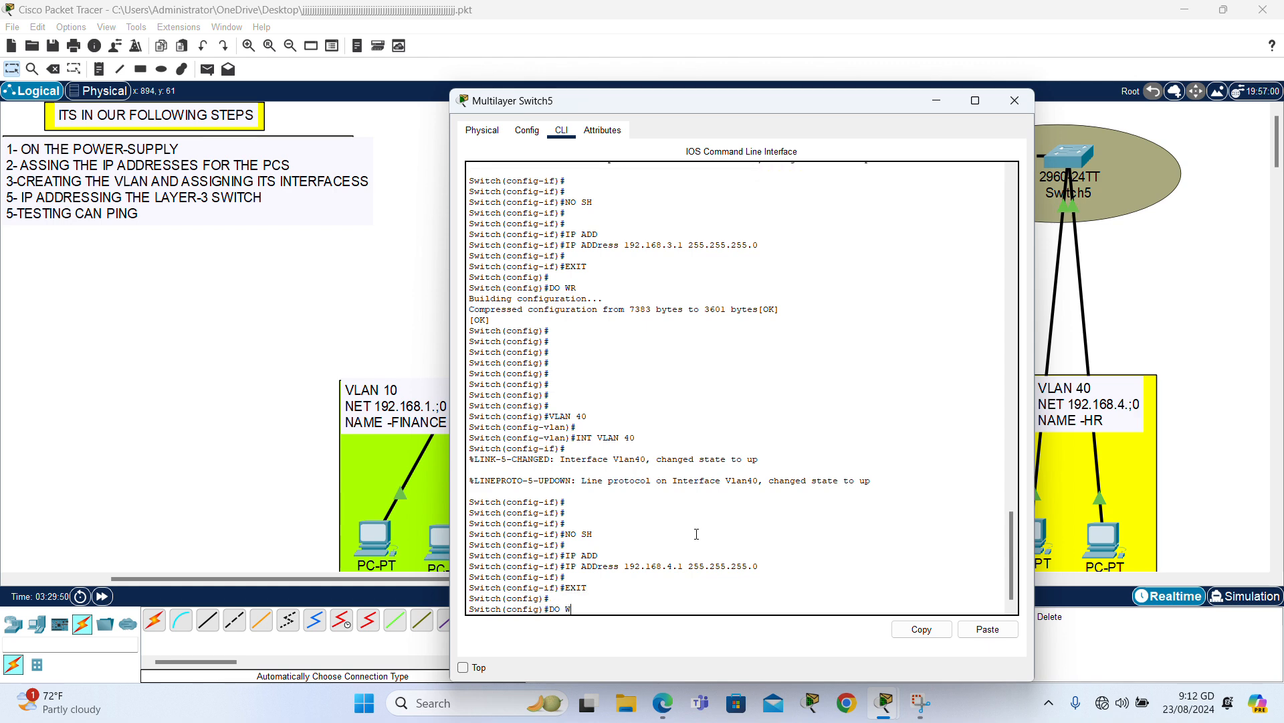
{"action": "key", "text": "Return"}
{"action": "key", "text": "Return"}
{"action": "key", "text": "Return"}
{"action": "key", "text": "Return"}
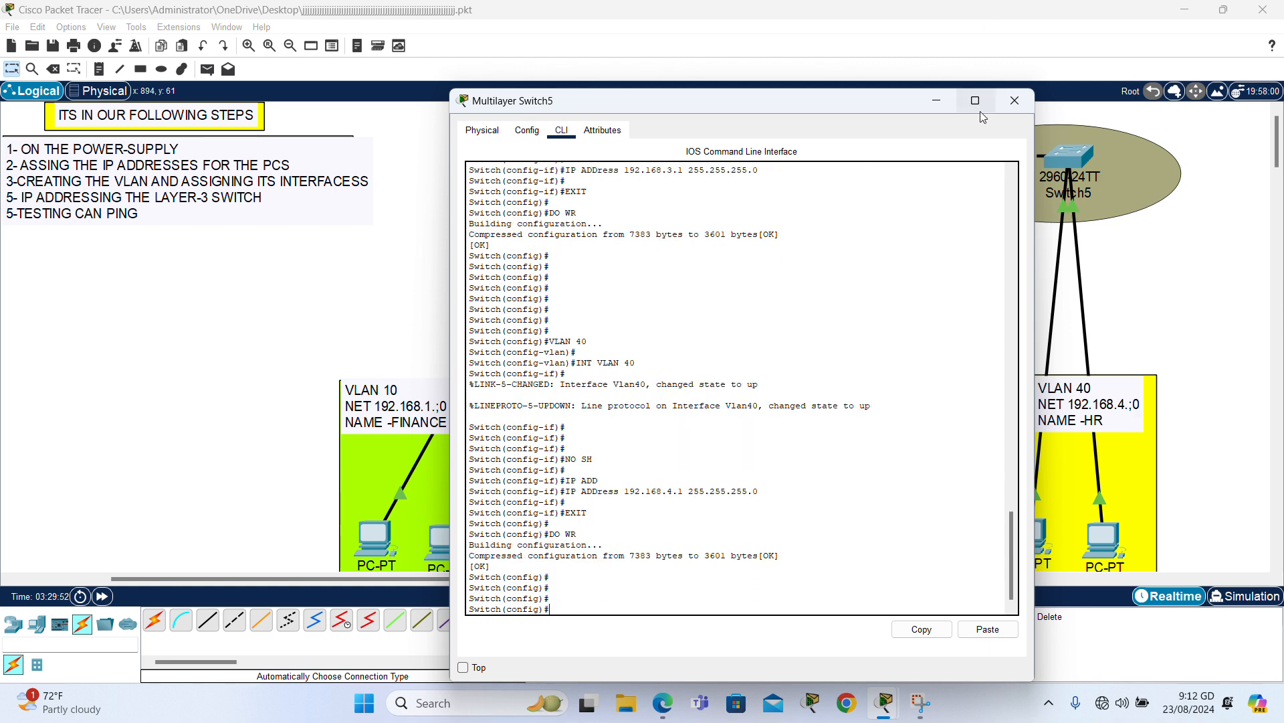
{"action": "left_click", "coordinate": [1014, 100]}
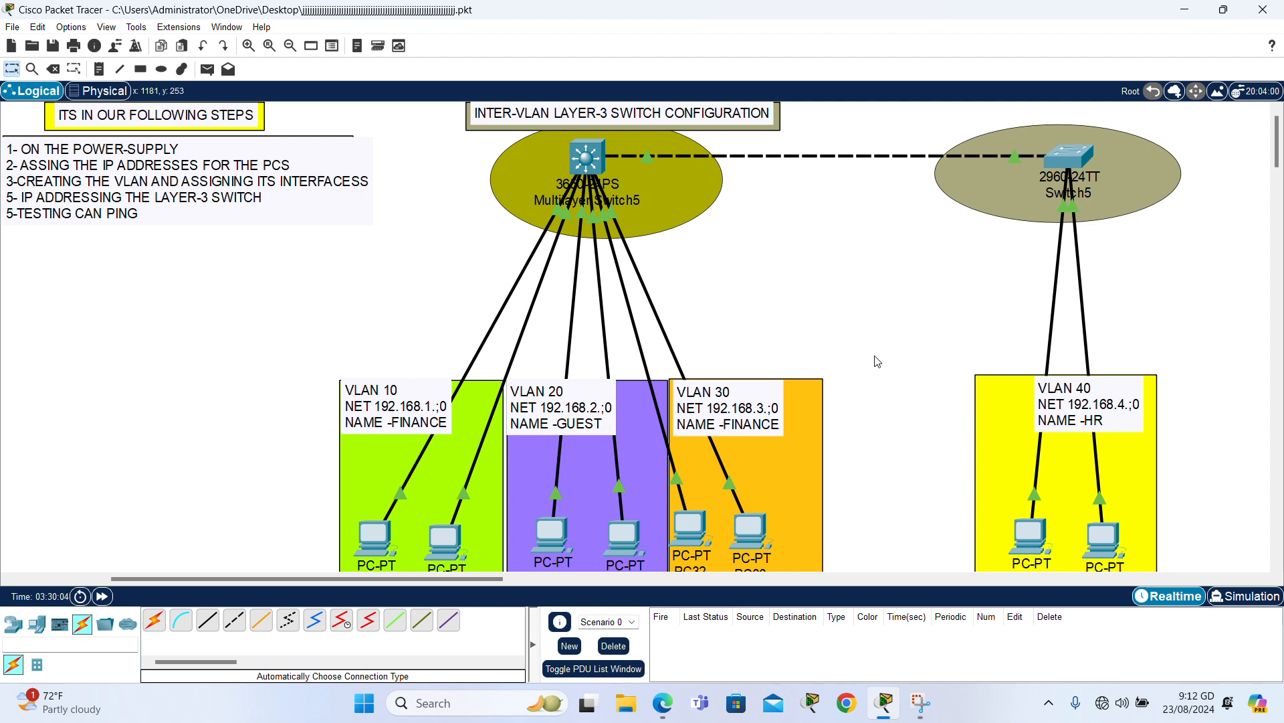
{"action": "left_click", "coordinate": [373, 537]}
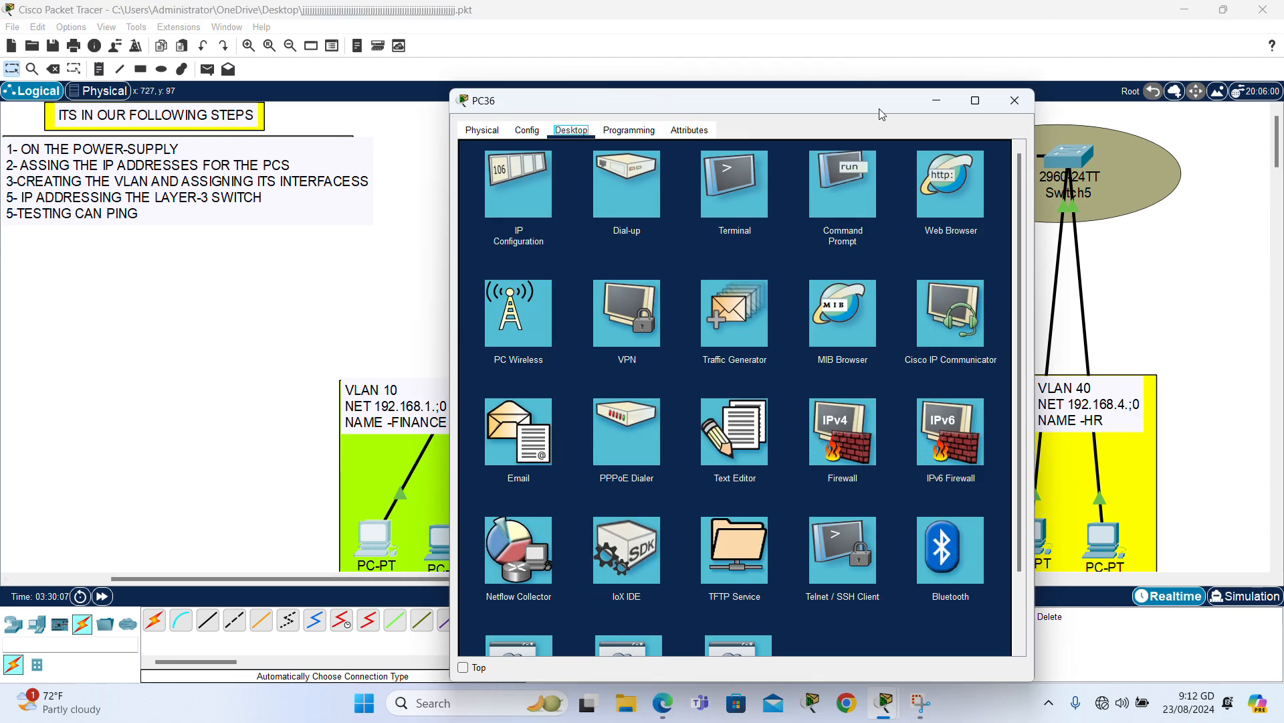
{"action": "left_click", "coordinate": [829, 209]}
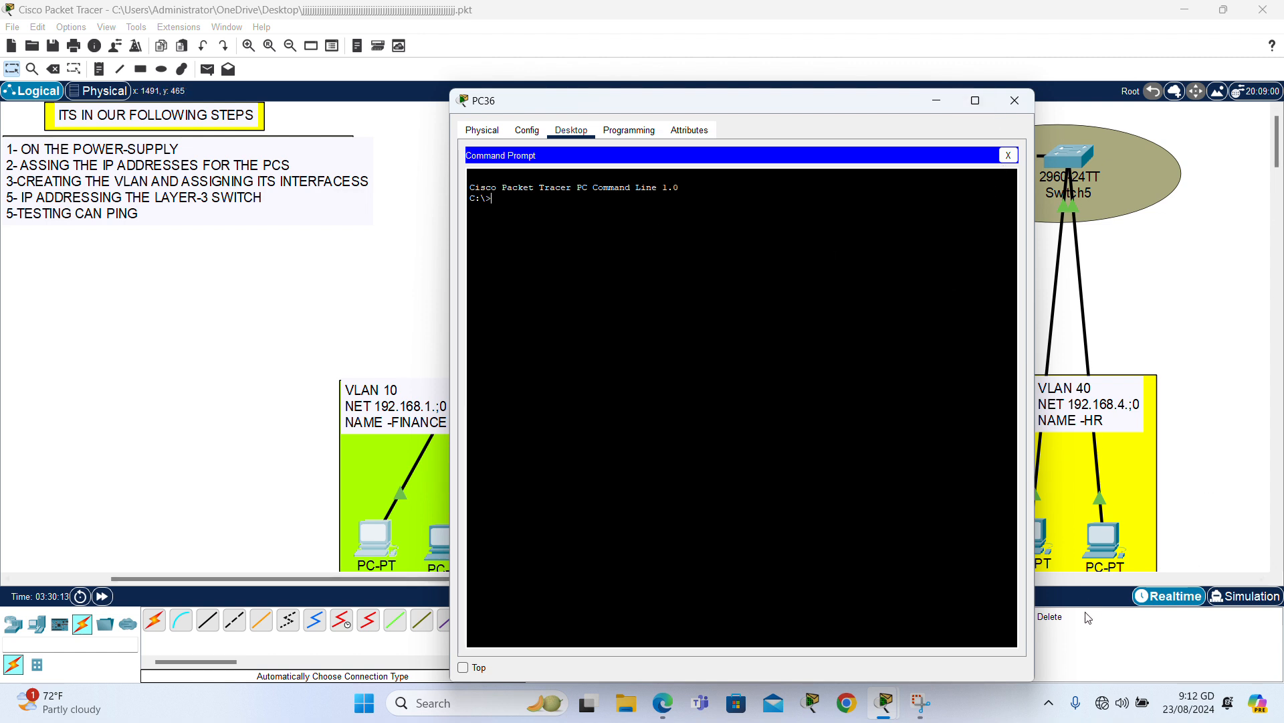
{"action": "type", "text": "PING 192.168"}
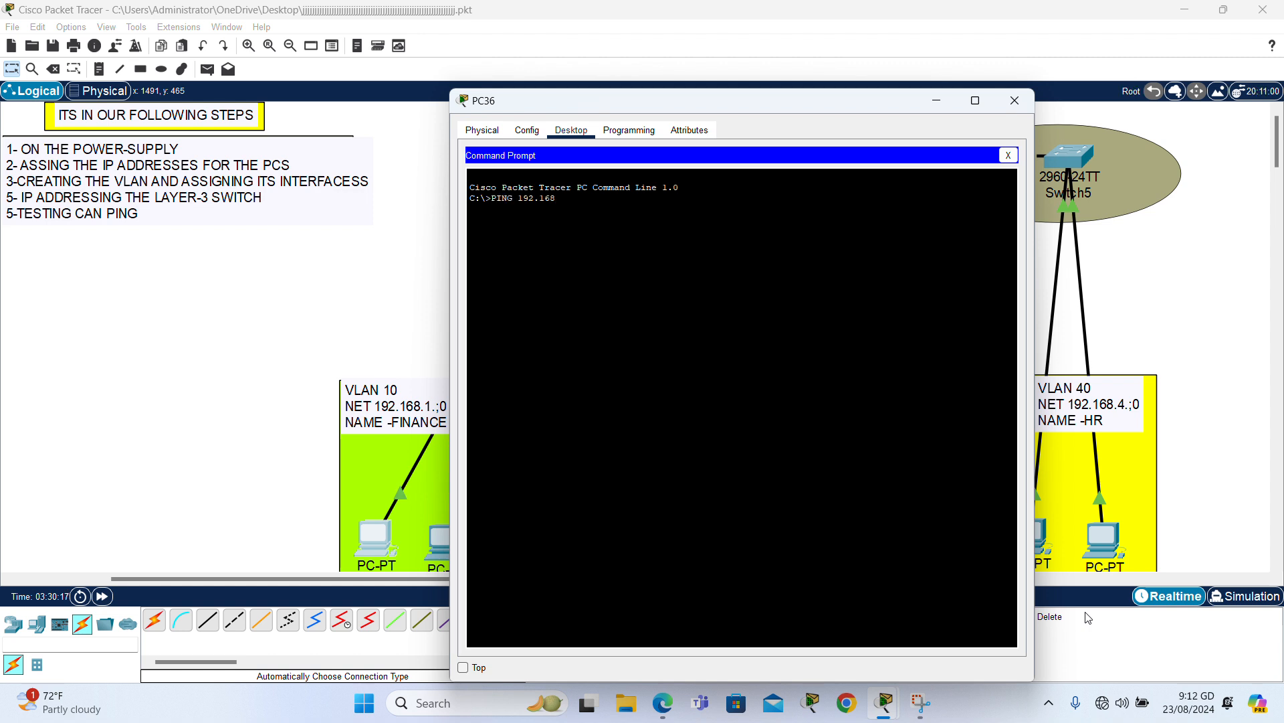
{"action": "type", "text": ".4.10"}
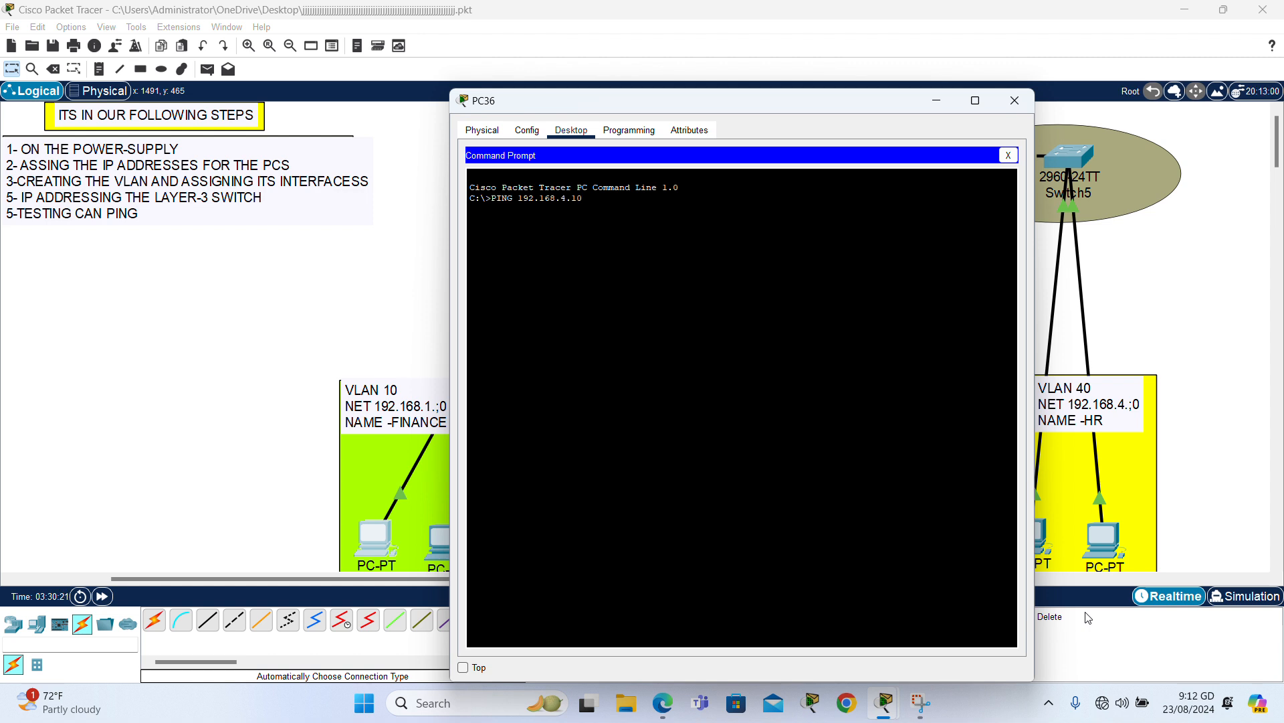
{"action": "left_click", "coordinate": [1015, 100]}
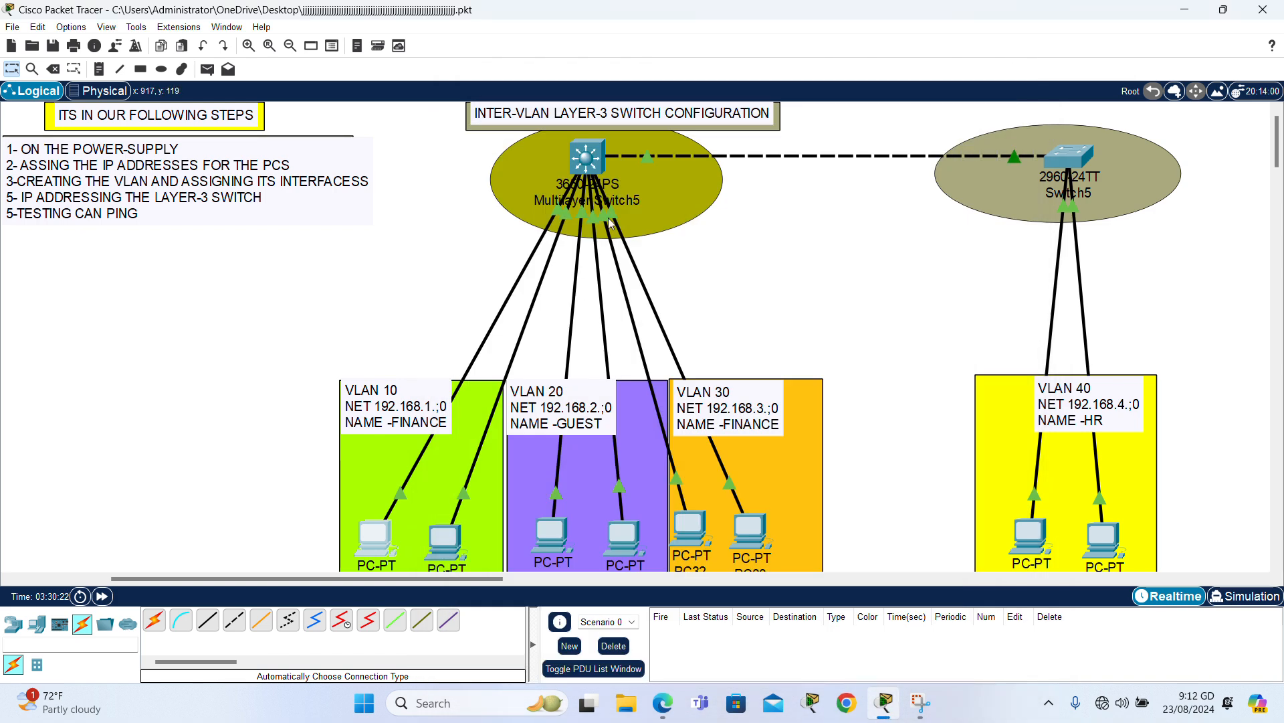
- Reopen Multilayer Switch5's command line and enable layer-3 routing with IP ROUTING in global configuration mode
{"action": "left_click", "coordinate": [587, 158]}
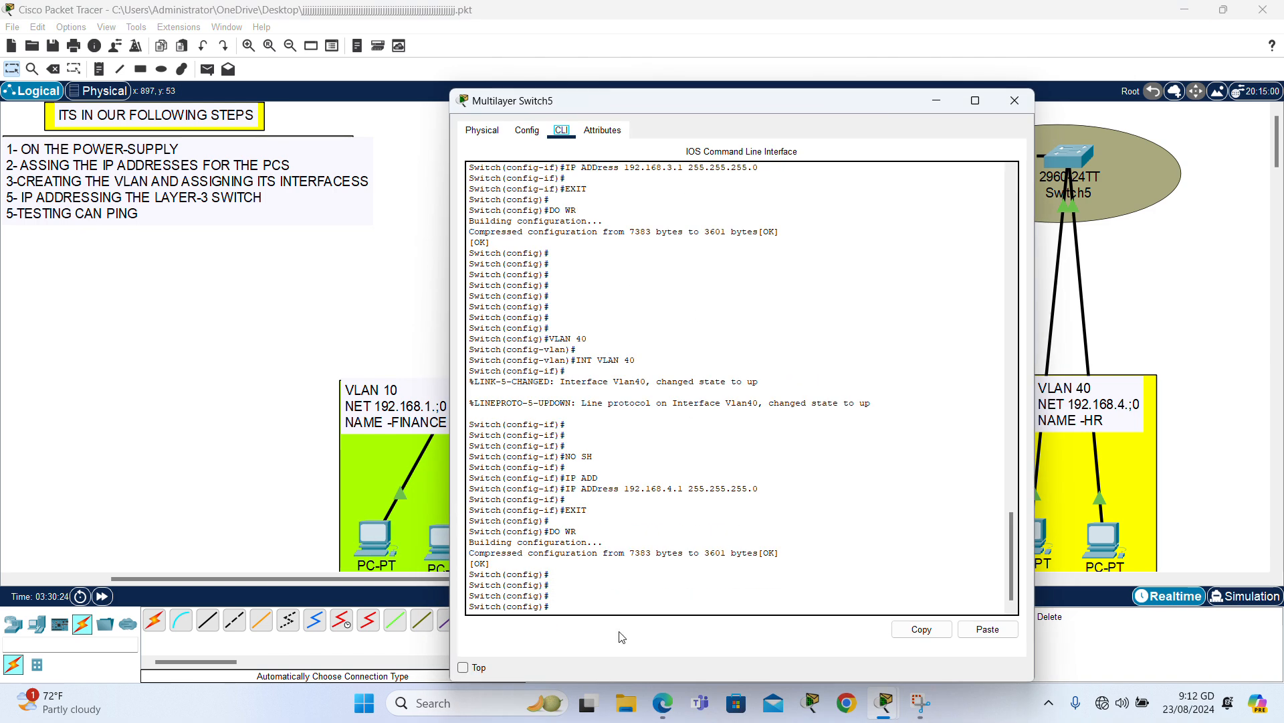
{"action": "left_click", "coordinate": [625, 602]}
{"action": "key", "text": "Return"}
{"action": "type", "text": "IP"}
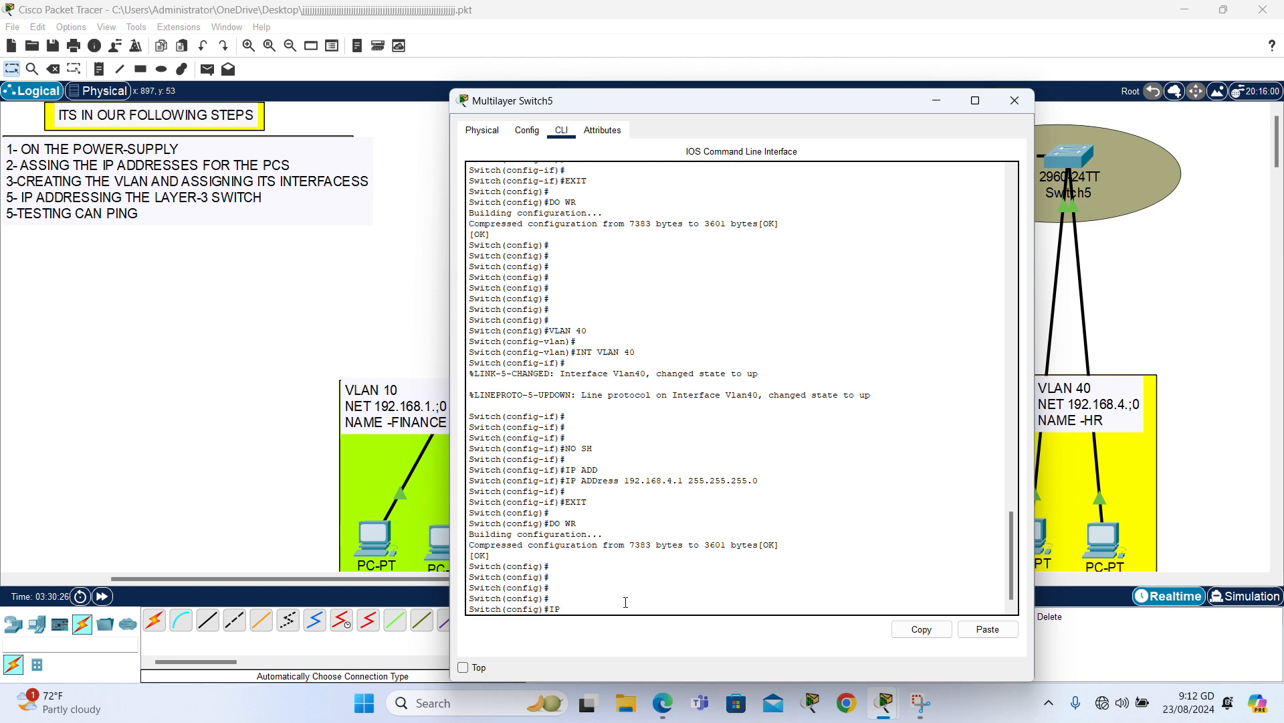
{"action": "key", "text": "BackSpace"}
{"action": "key", "text": "BackSpace"}
{"action": "type", "text": "P ROUTING"}
{"action": "key", "text": "Return"}
{"action": "key", "text": "Return"}
{"action": "key", "text": "Return"}
{"action": "key", "text": "Return"}
{"action": "key", "text": "Return"}
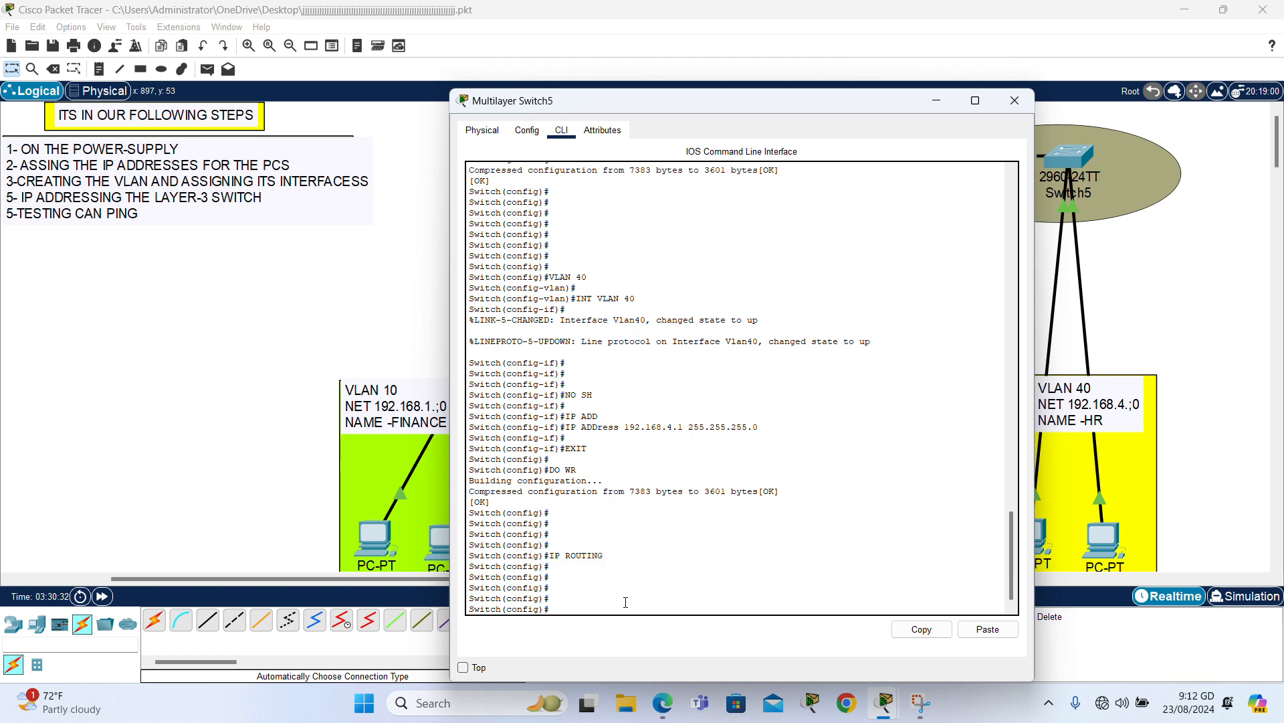
- Save the routing configuration with DO WR and close Multilayer Switch5's window
{"action": "type", "text": "DO WR"}
{"action": "key", "text": "Return"}
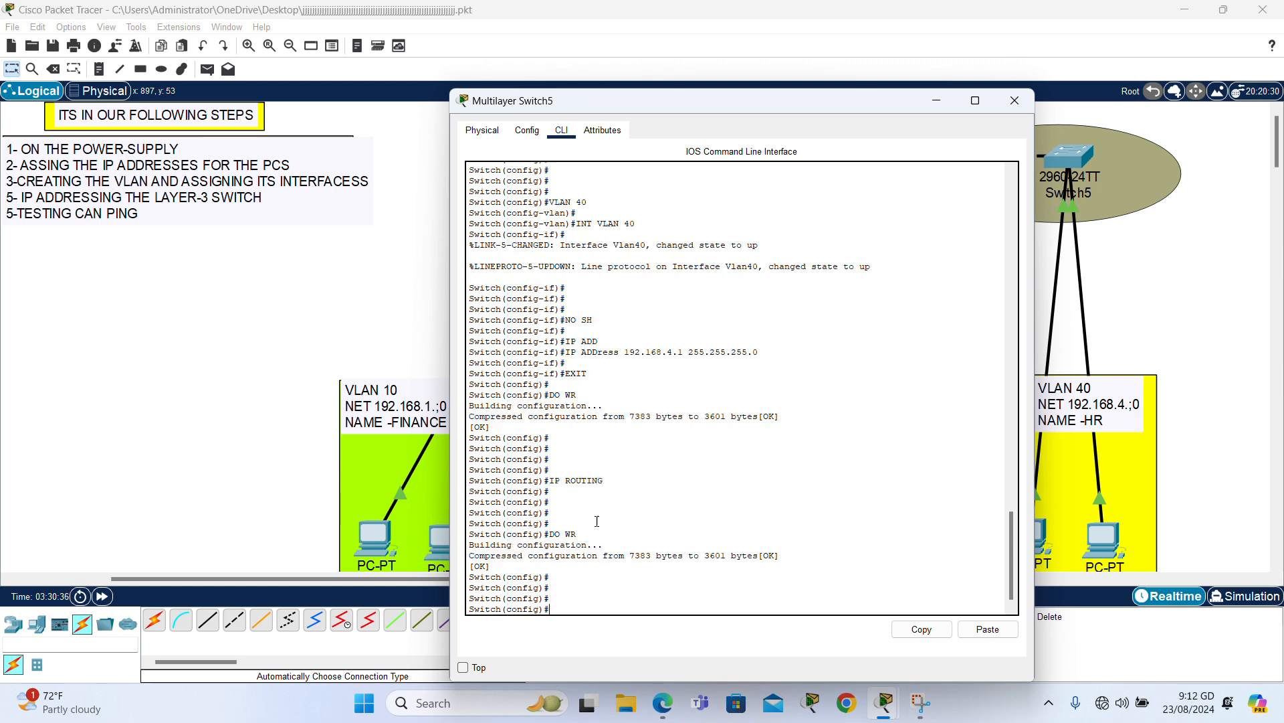
{"action": "left_click", "coordinate": [1015, 101]}
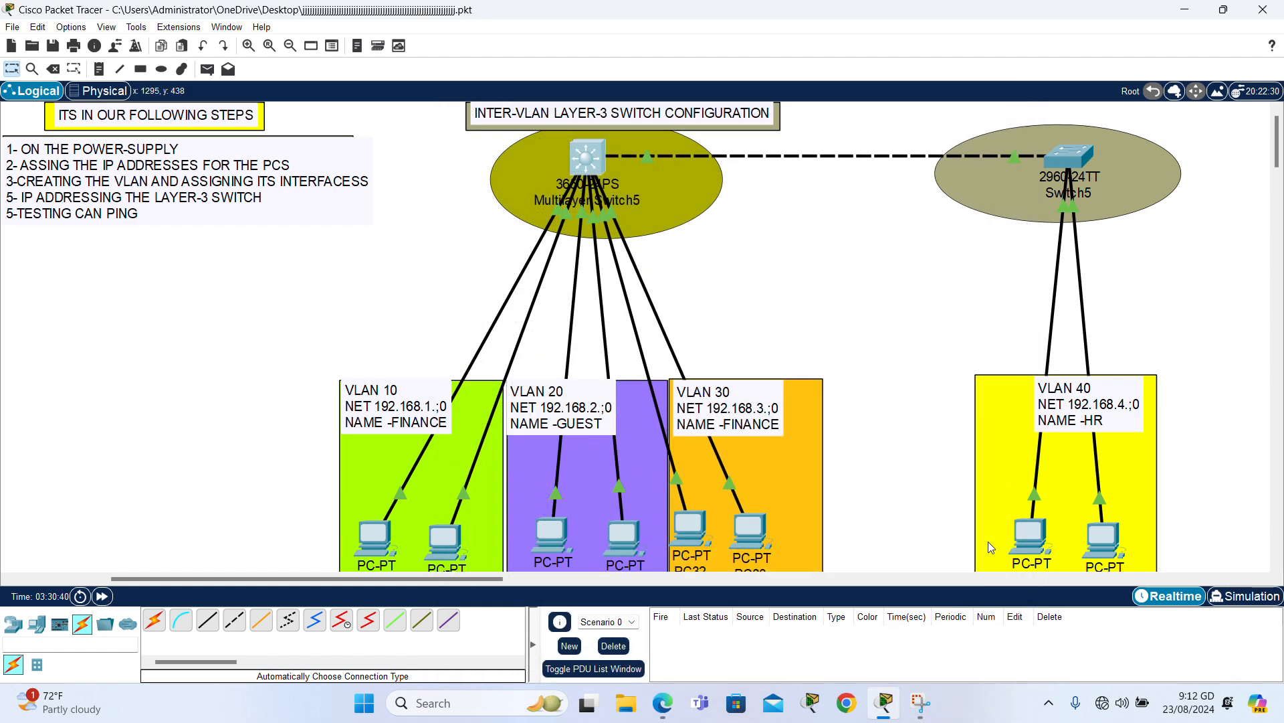
- Open the command prompt of PC34 in VLAN 40 and ping 192.168.1.10 in VLAN 10
{"action": "left_click", "coordinate": [1027, 539]}
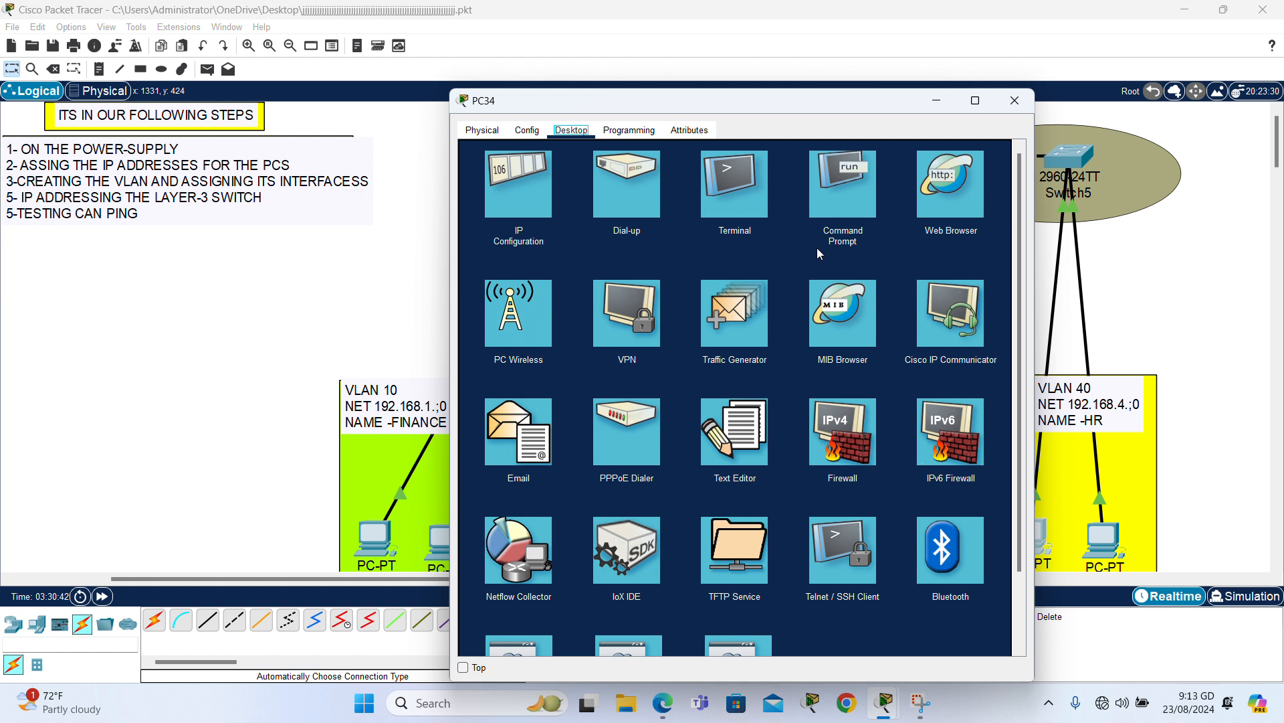
{"action": "left_click", "coordinate": [820, 228]}
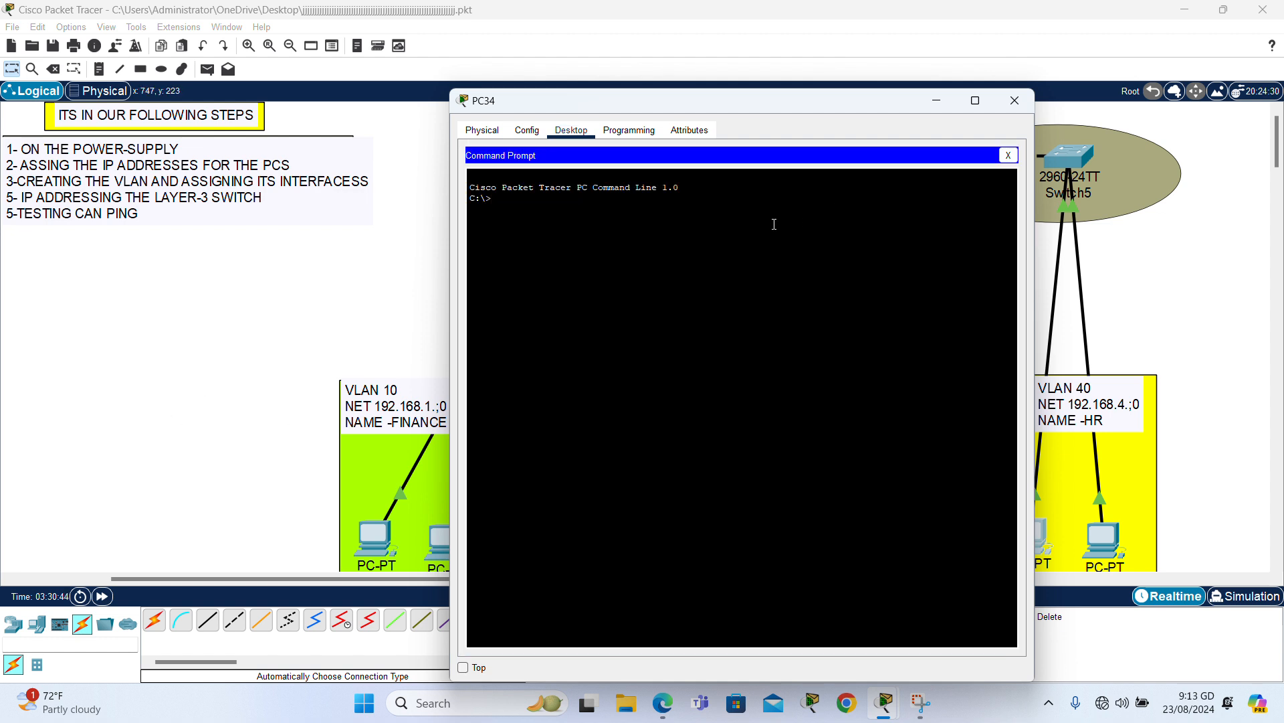
{"action": "type", "text": "PING 192.168.1.10"}
{"action": "key", "text": "Return"}
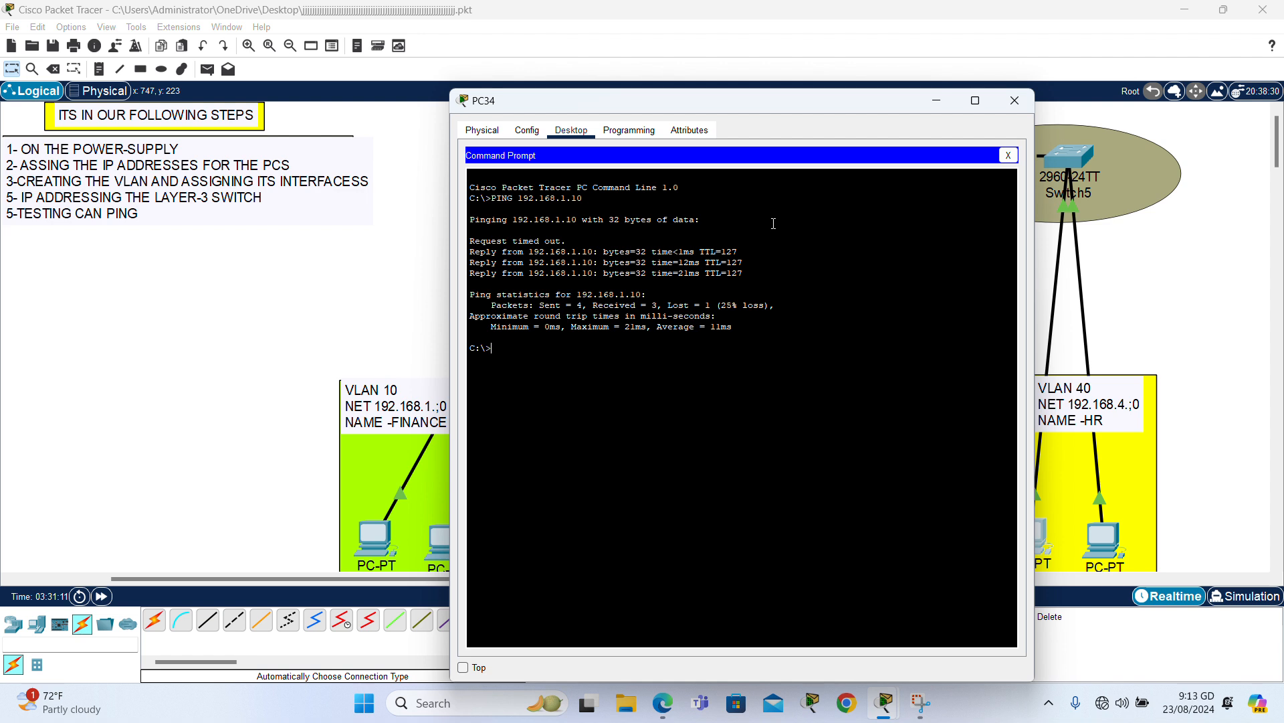
- Ping 192.168.2.10 in VLAN 20 and 192.168.3.10 in VLAN 30 from PC34, and close its window
{"action": "type", "text": "PING 192.168.2.1"}
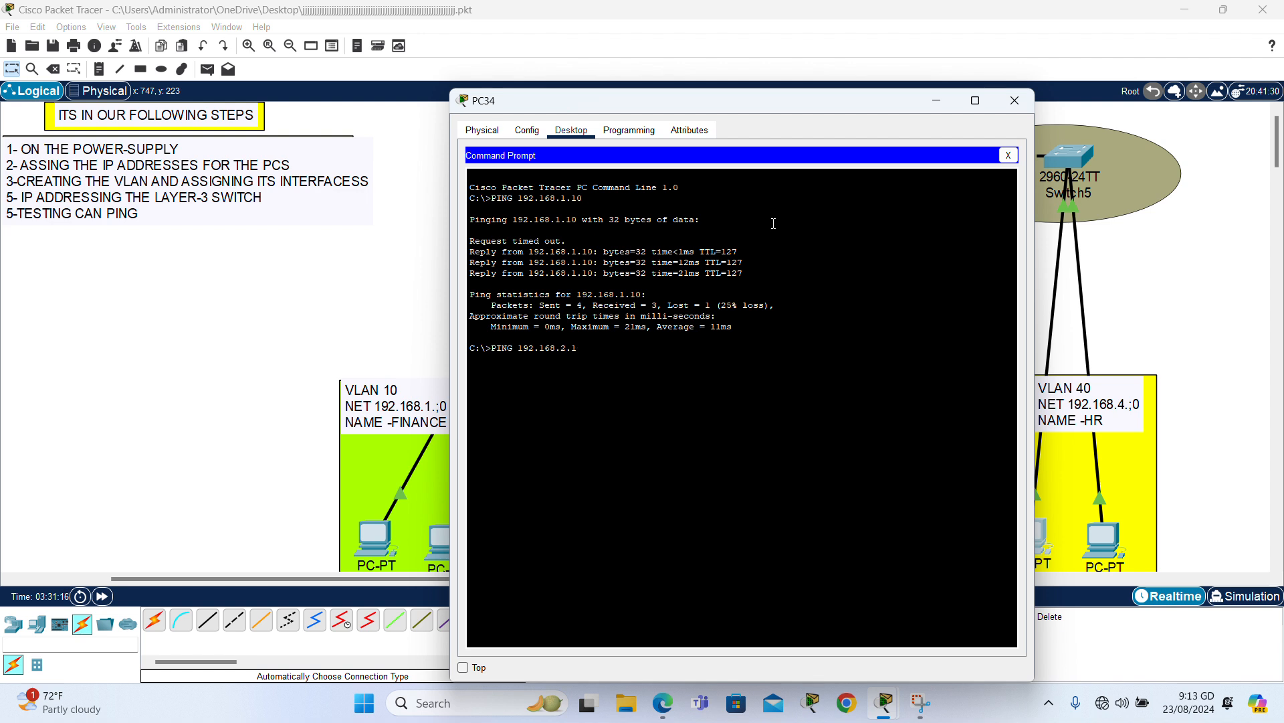
{"action": "type", "text": "0"}
{"action": "key", "text": "Return"}
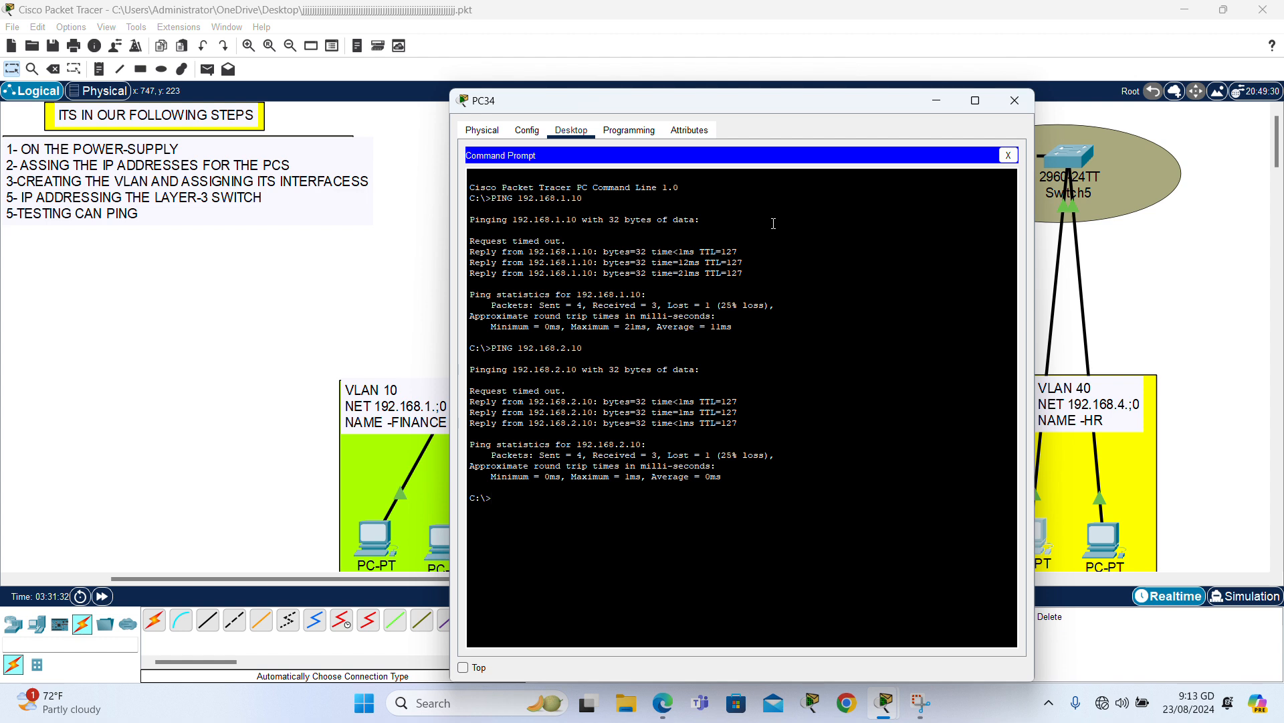
{"action": "type", "text": "PING 192.168.3.10"}
{"action": "key", "text": "Return"}
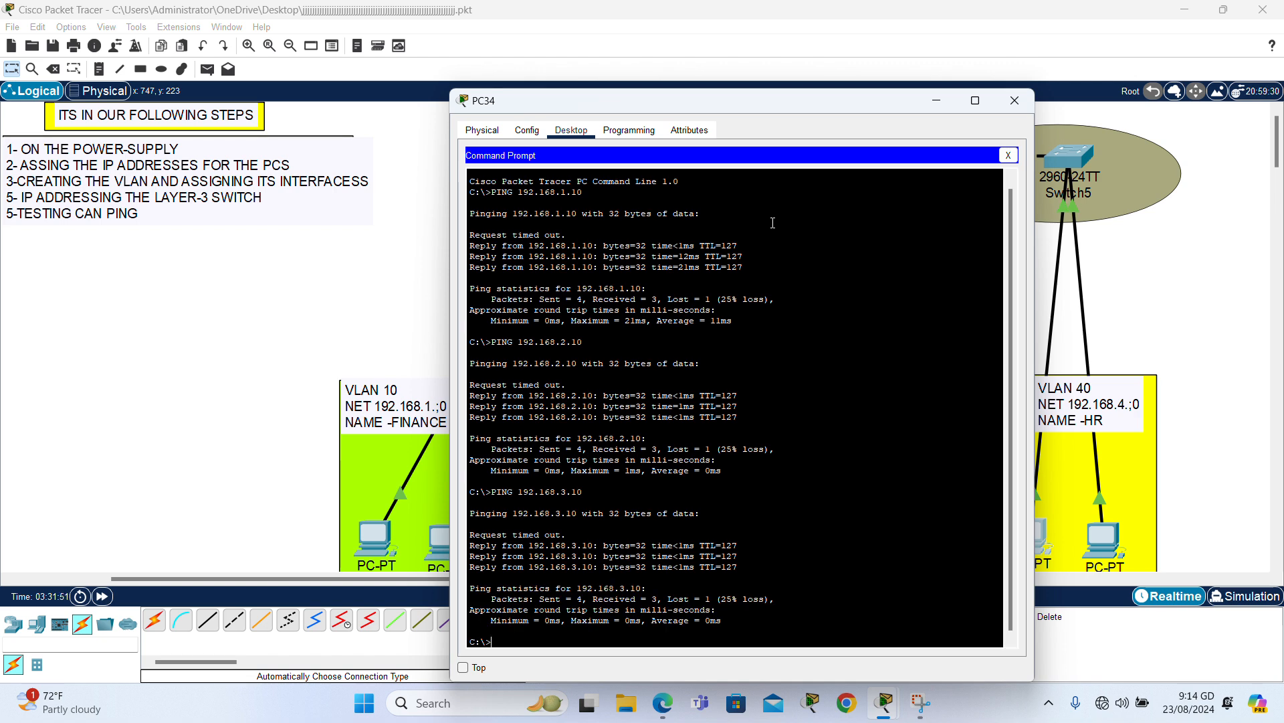
{"action": "left_click", "coordinate": [1015, 101]}
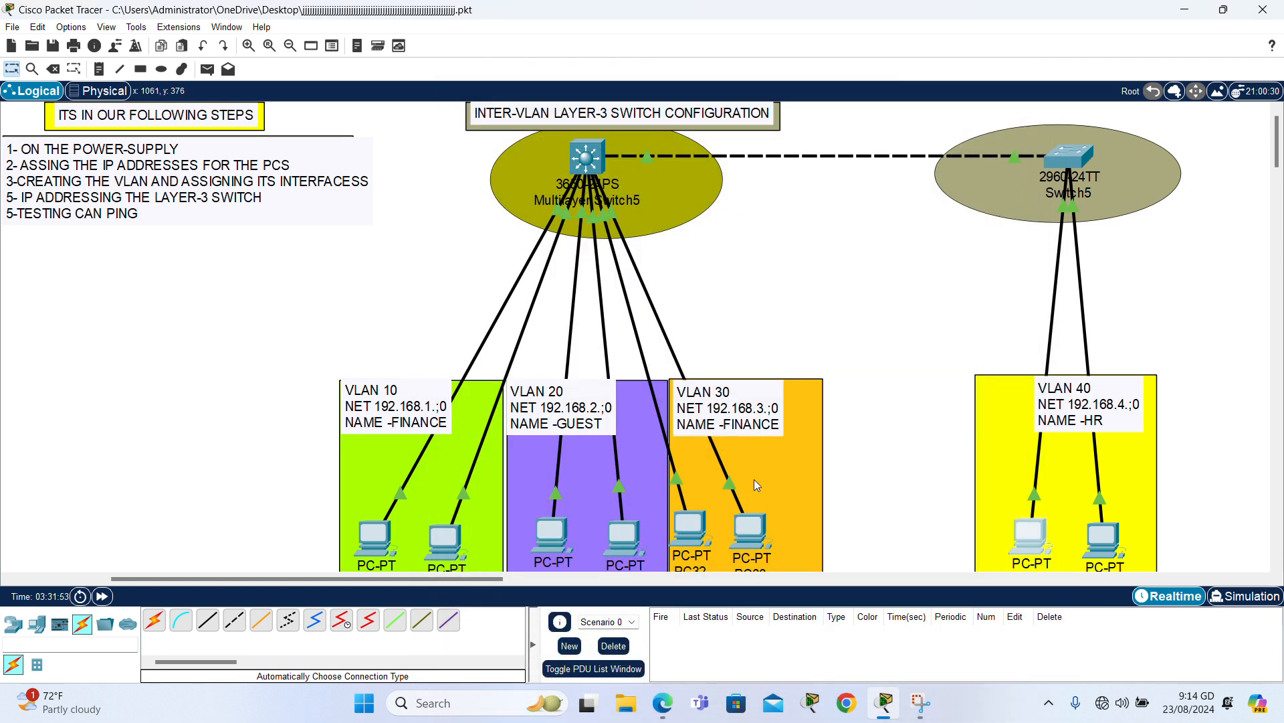